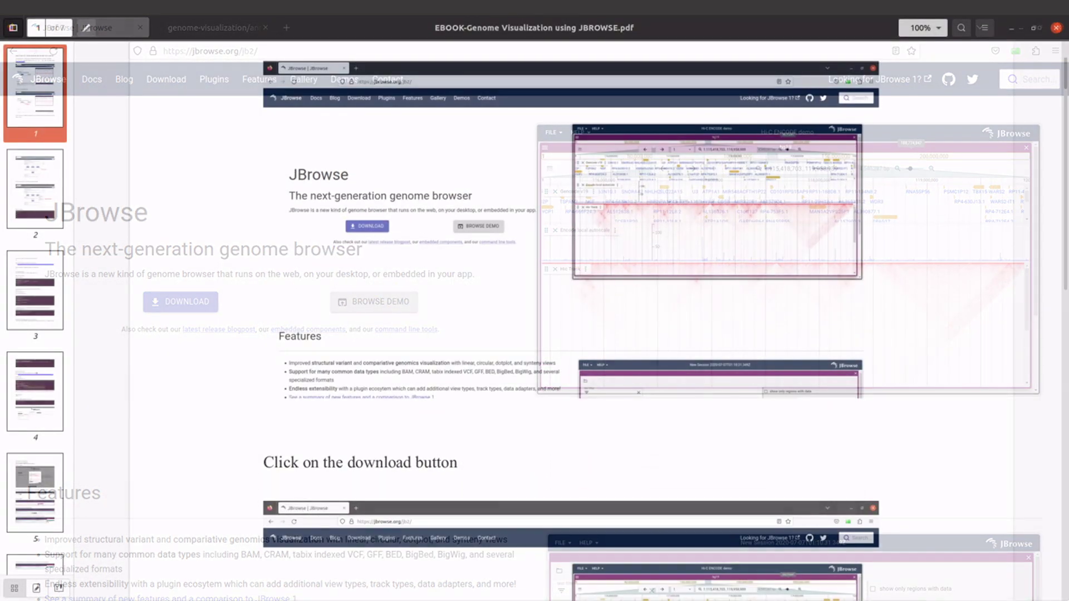
- Scroll through page 1 of the JBrowse tutorial PDF to read the download instructions
{"action": "scroll", "coordinate": [572, 323], "scroll_direction": "down", "scroll_amount": 10}
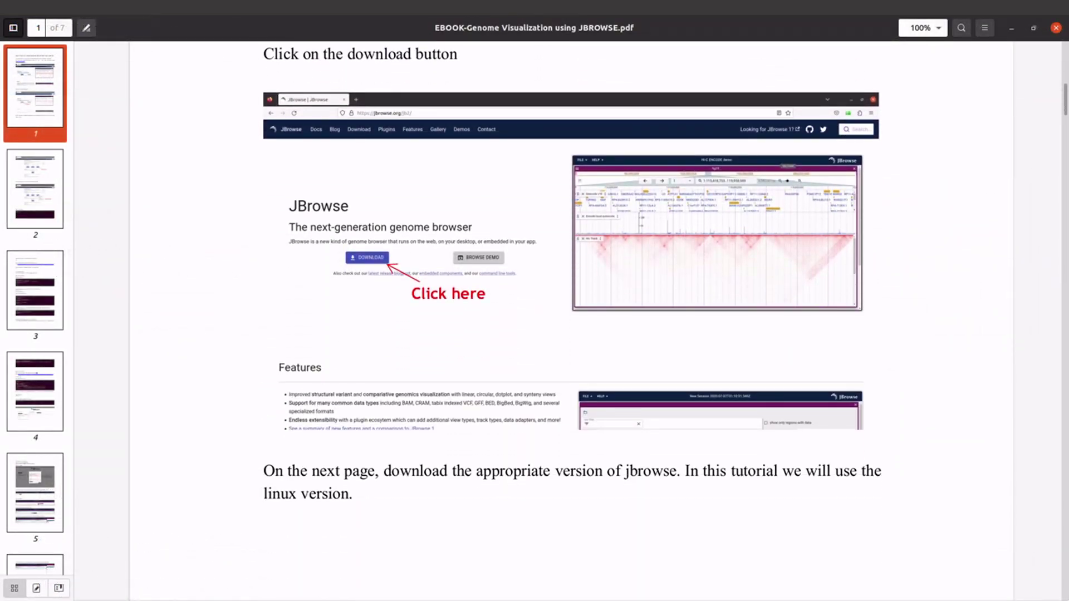
{"action": "scroll", "coordinate": [571, 323], "scroll_direction": "down", "scroll_amount": 3}
{"action": "scroll", "coordinate": [1064, 460], "scroll_direction": "up", "scroll_amount": 12}
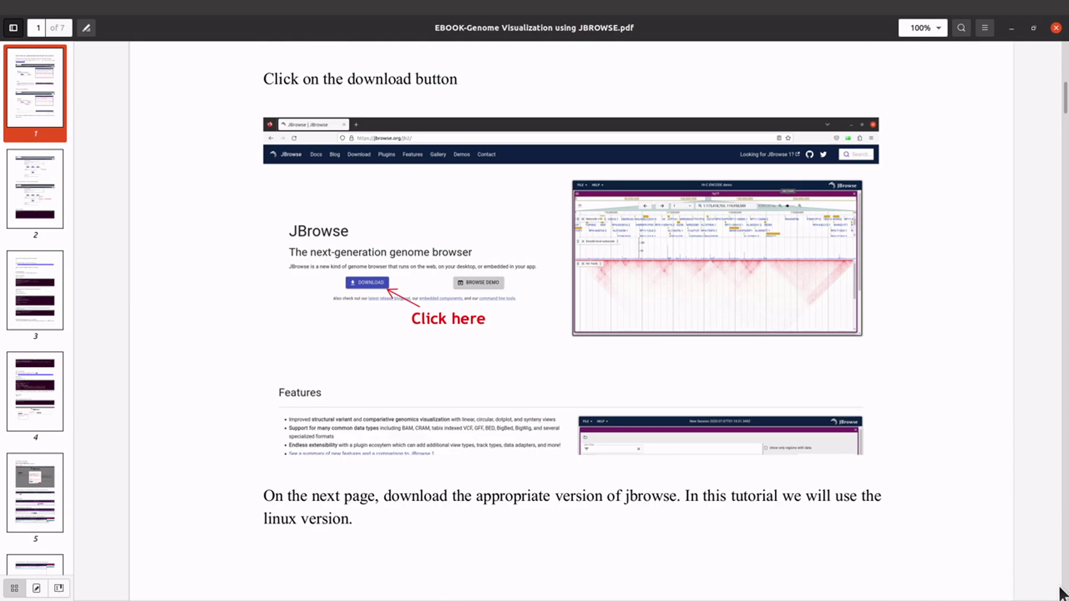
{"action": "scroll", "coordinate": [1062, 595], "scroll_direction": "up", "scroll_amount": 5}
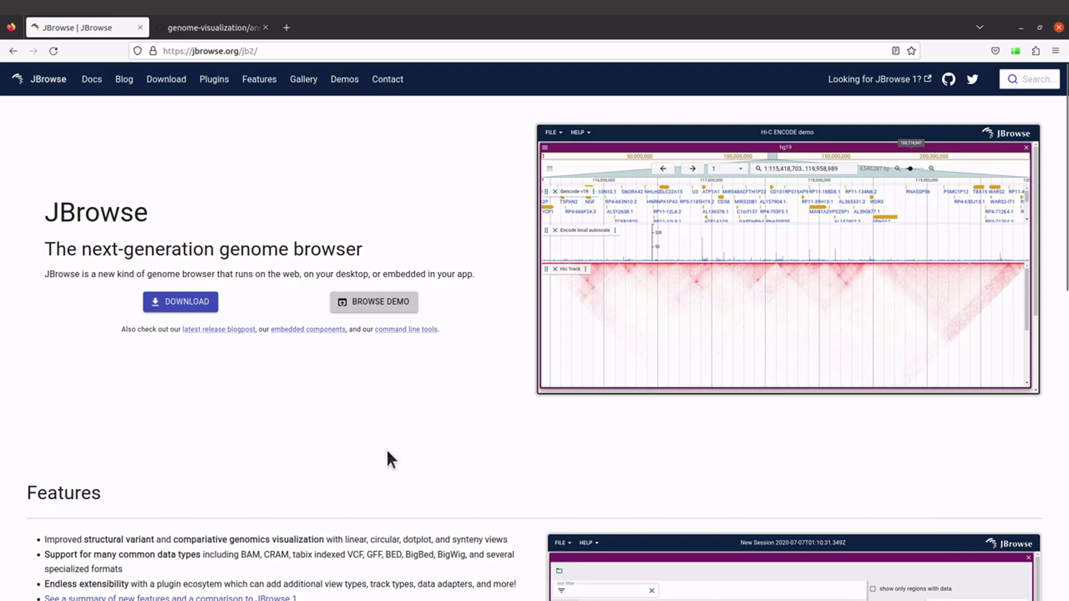
- Copy the Linux JBrowse Desktop AppImage link from the Download JBrowse 2 page, then bring up a terminal
{"action": "left_click", "coordinate": [166, 302]}
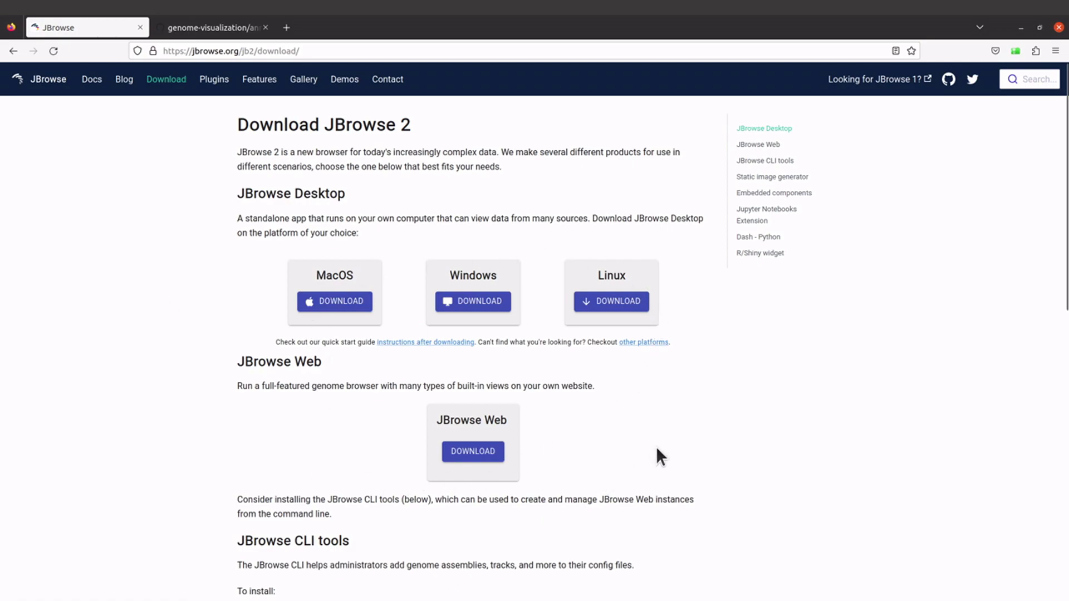
{"action": "left_click", "coordinate": [611, 306]}
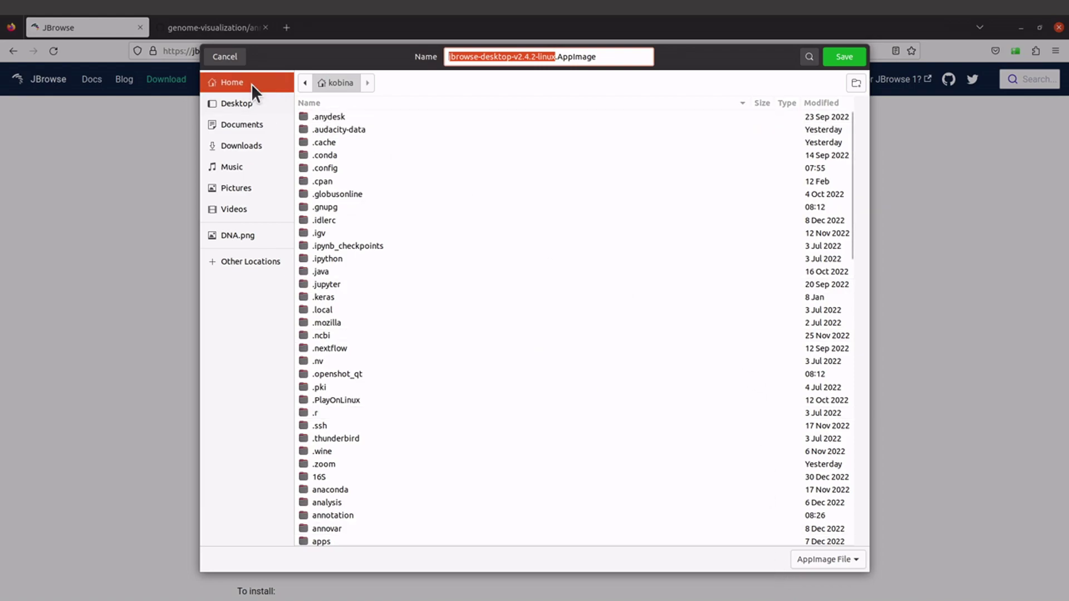
{"action": "left_click", "coordinate": [222, 57]}
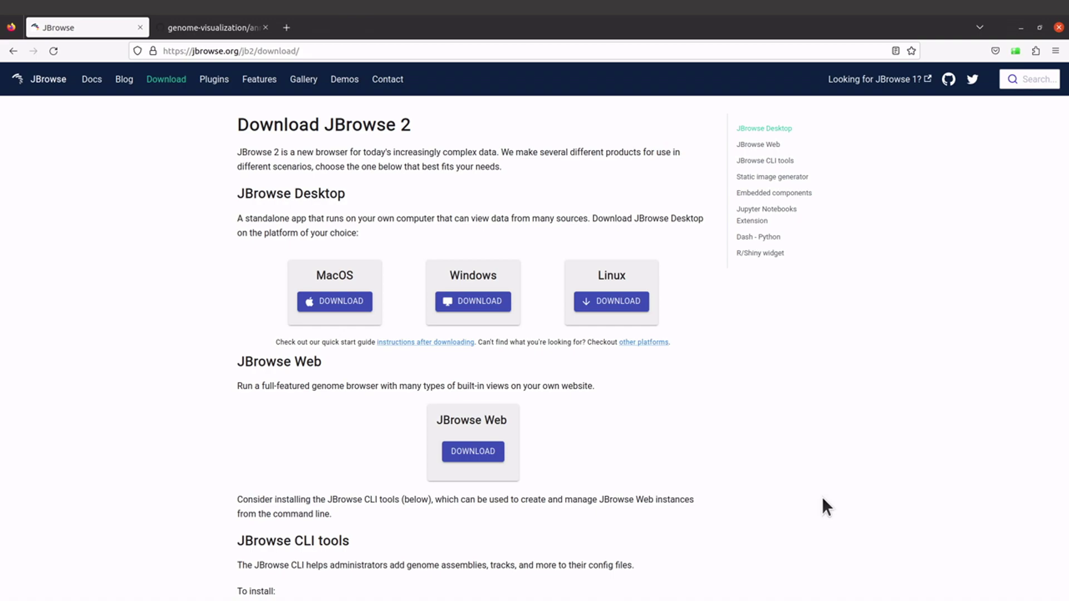
{"action": "right_click", "coordinate": [609, 305]}
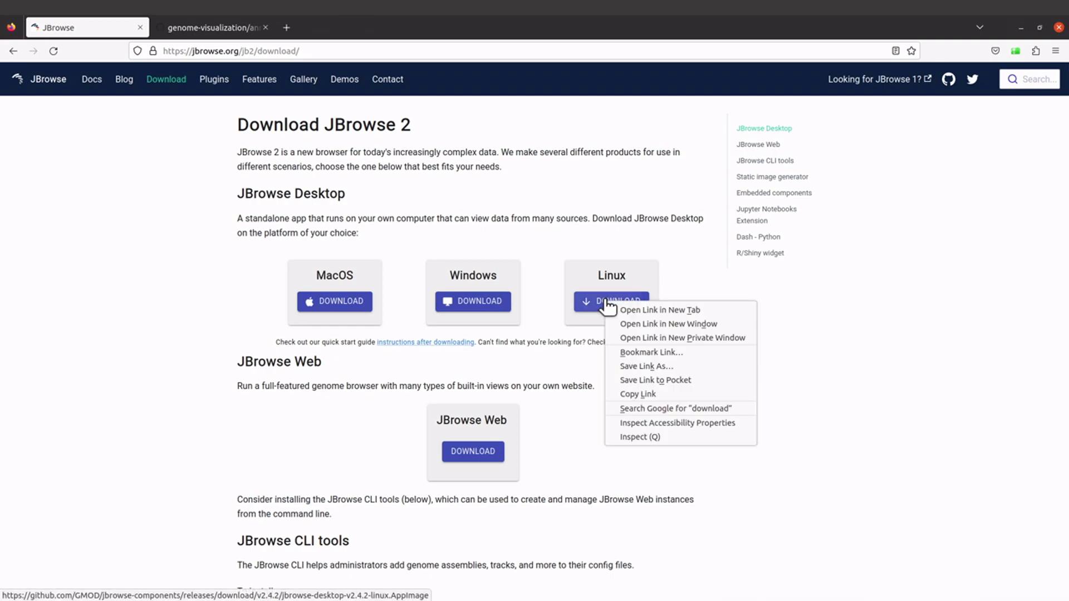
{"action": "left_click", "coordinate": [671, 393]}
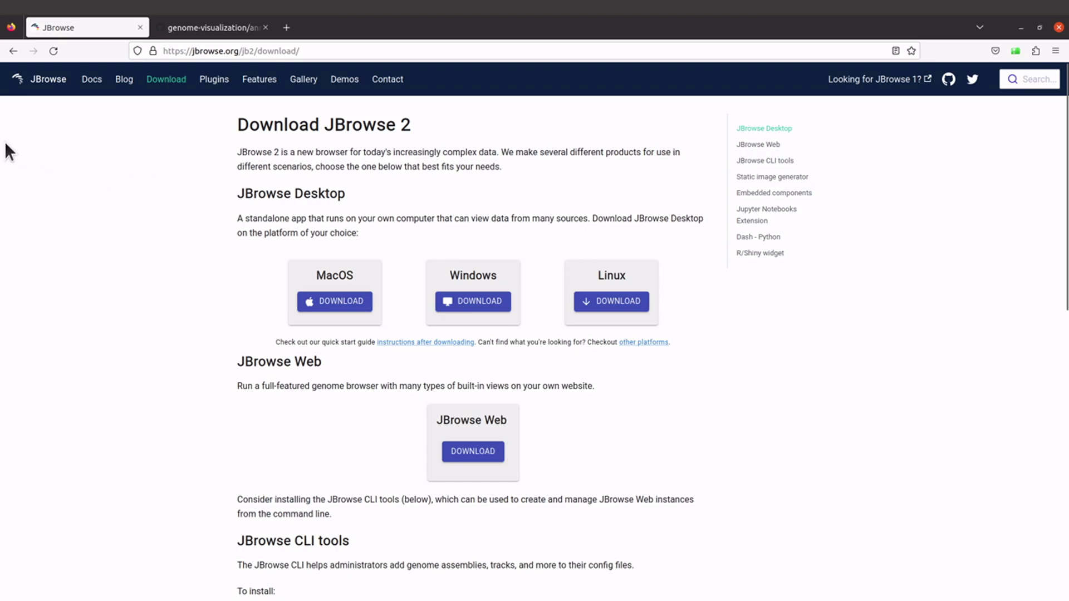
{"action": "left_click", "coordinate": [19, 184]}
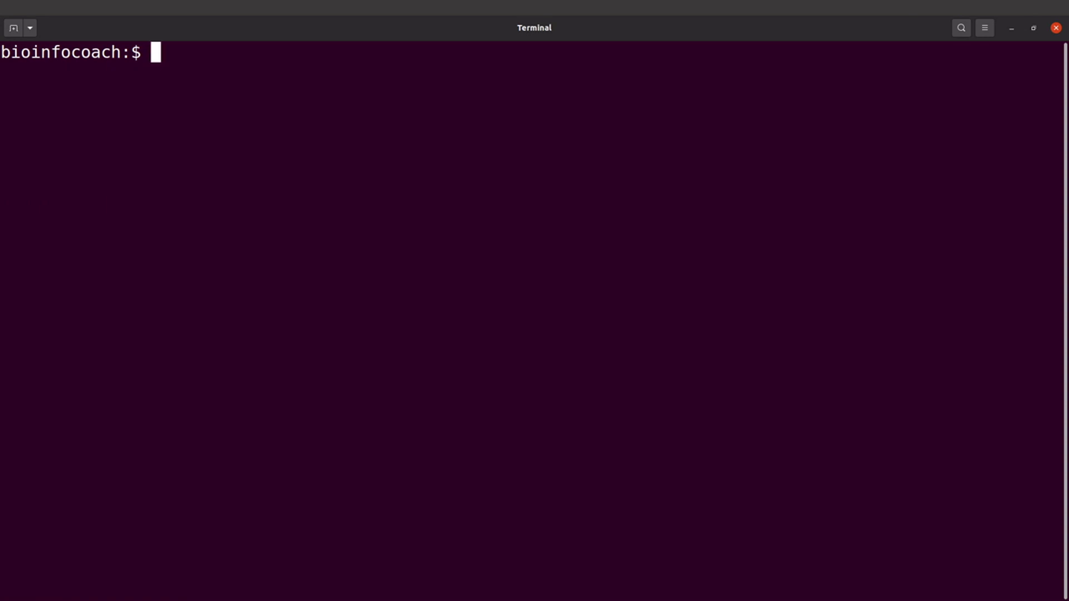
- From the home directory, wget the pasted jbrowse-desktop-v2.4.2-linux.AppImage download URL
{"action": "type", "text": "cd"}
{"action": "key", "text": "Return"}
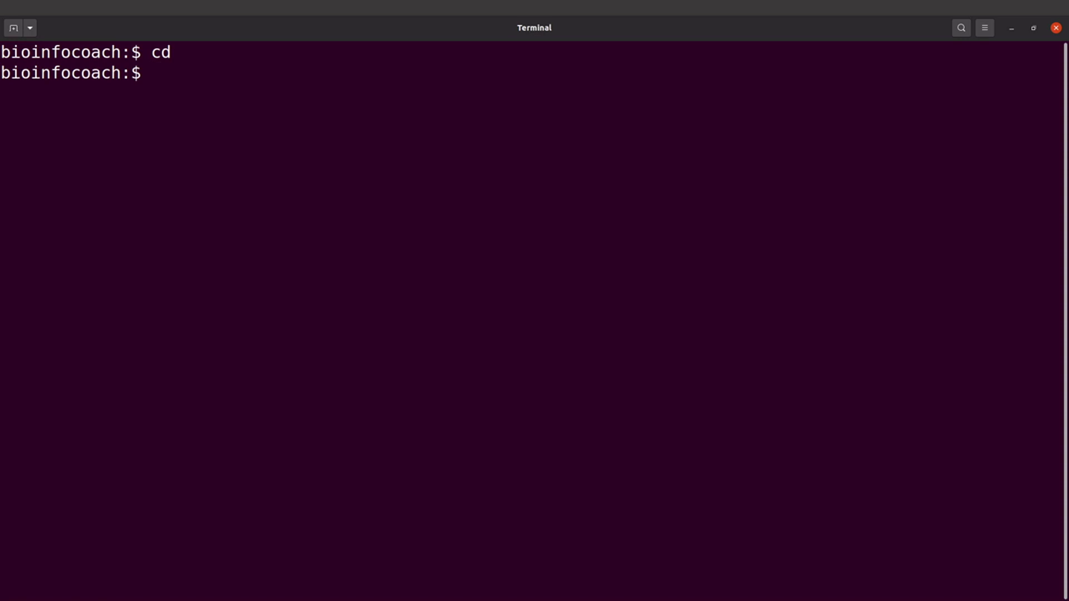
{"action": "type", "text": "wget"}
{"action": "right_click", "coordinate": [232, 102]}
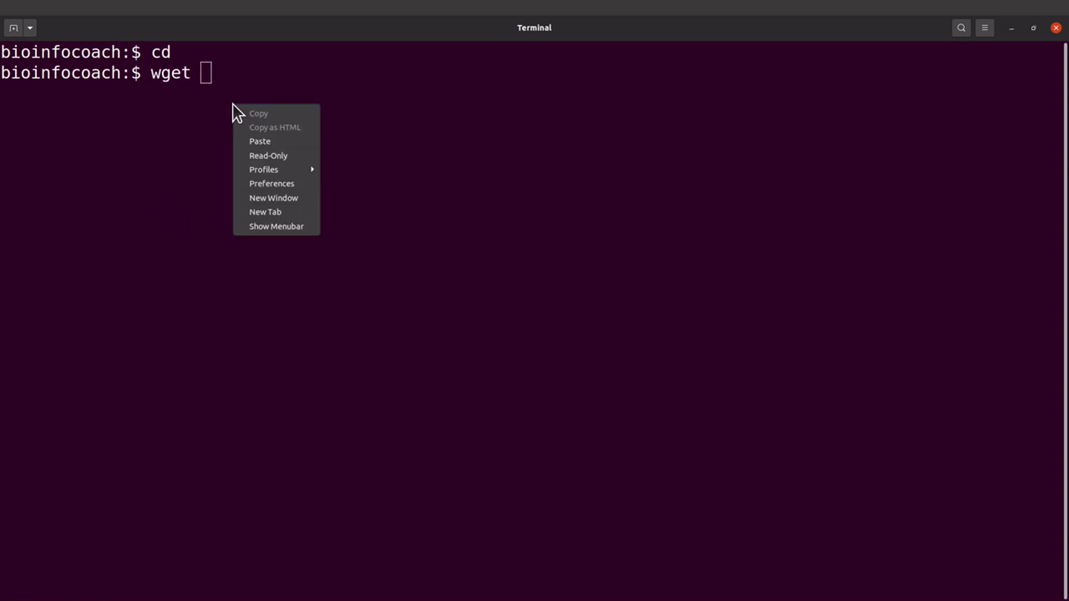
{"action": "left_click", "coordinate": [259, 141]}
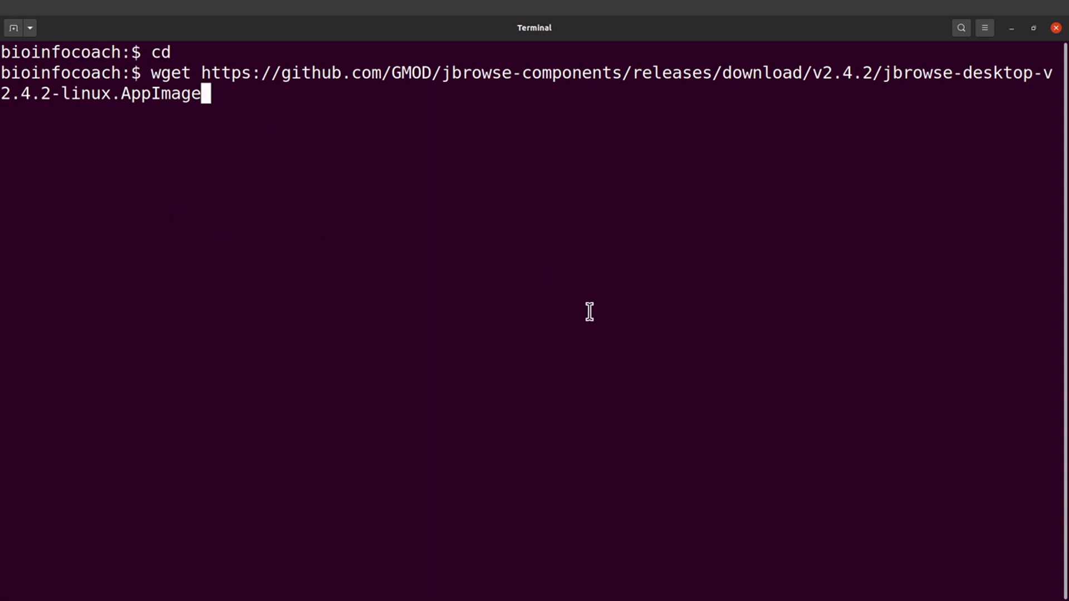
{"action": "key", "text": "Return"}
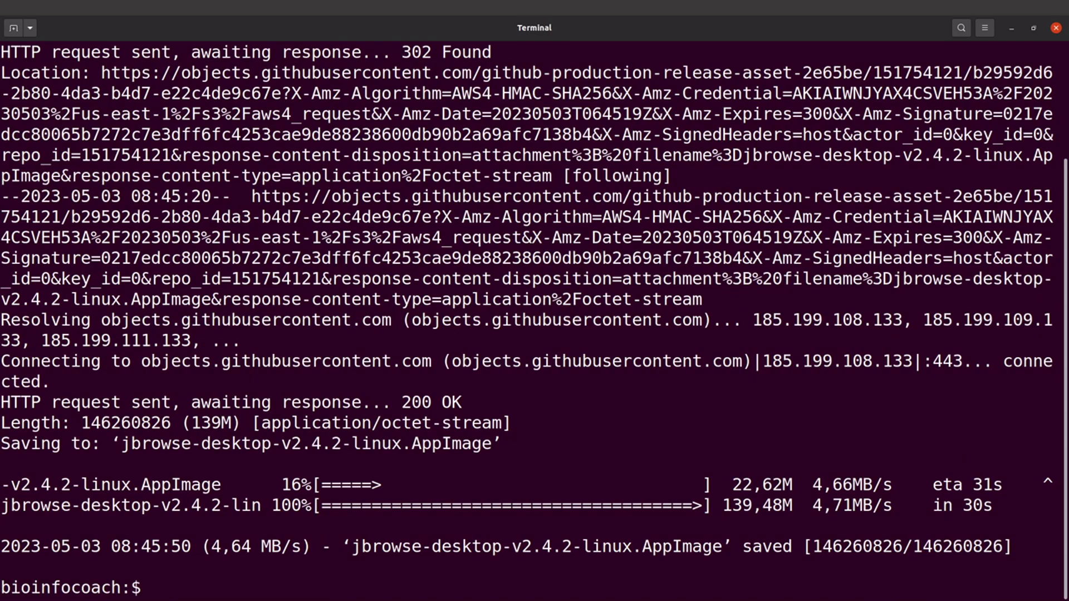
- Clear the terminal and list the home folder to find the downloaded AppImage
{"action": "type", "text": "clear"}
{"action": "key", "text": "Return"}
{"action": "type", "text": "ls"}
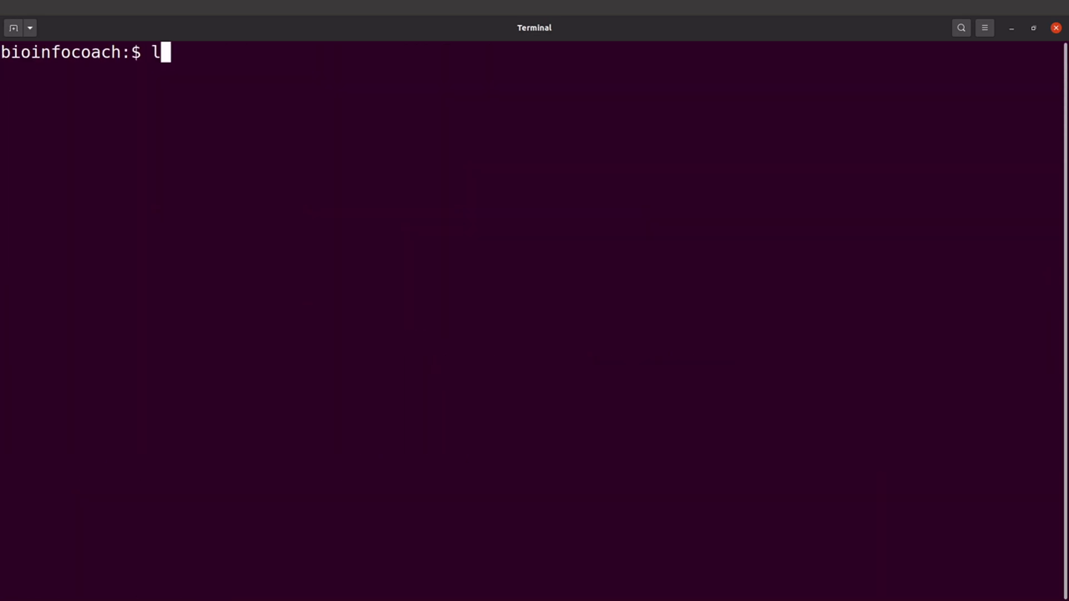
{"action": "key", "text": "Return"}
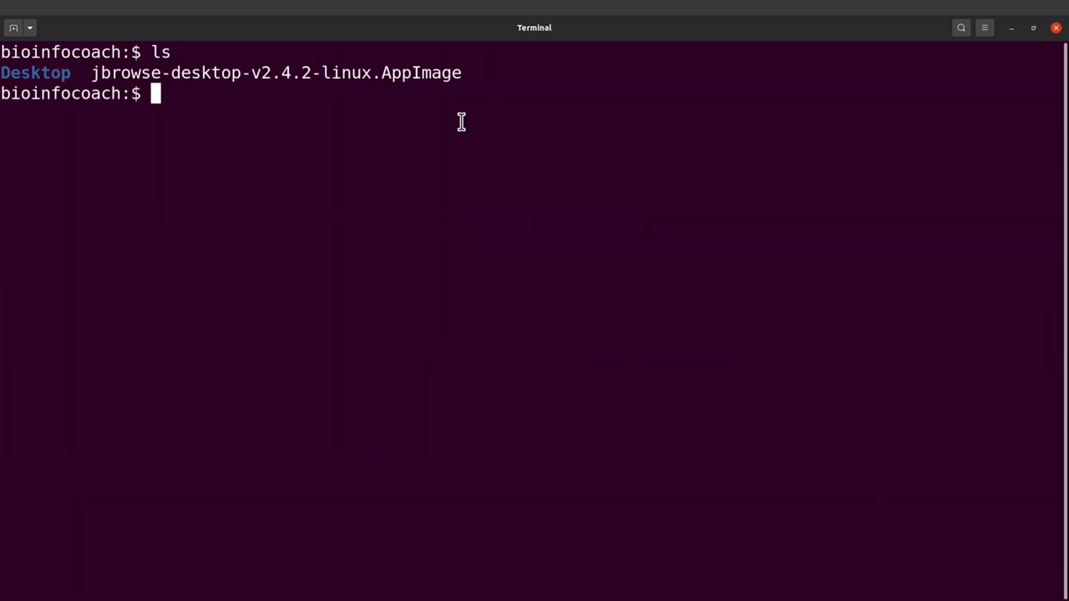
{"action": "left_click_drag", "start_coordinate": [457, 74], "coordinate": [91, 72]}
{"action": "left_click", "coordinate": [93, 73]}
- Rename jbrowse-desktop-v2.4.2-linux.AppImage to jbrowse with mv and list files to confirm
{"action": "type", "text": "mv jo"}
{"action": "key", "text": "BackSpace"}
{"action": "type", "text": "b"}
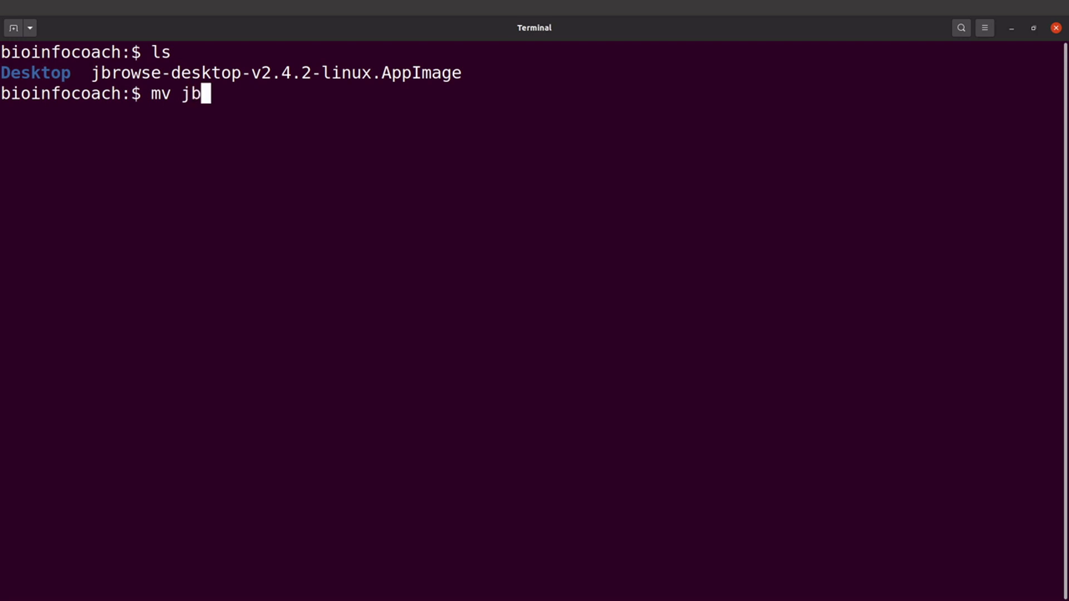
{"action": "key", "text": "Tab"}
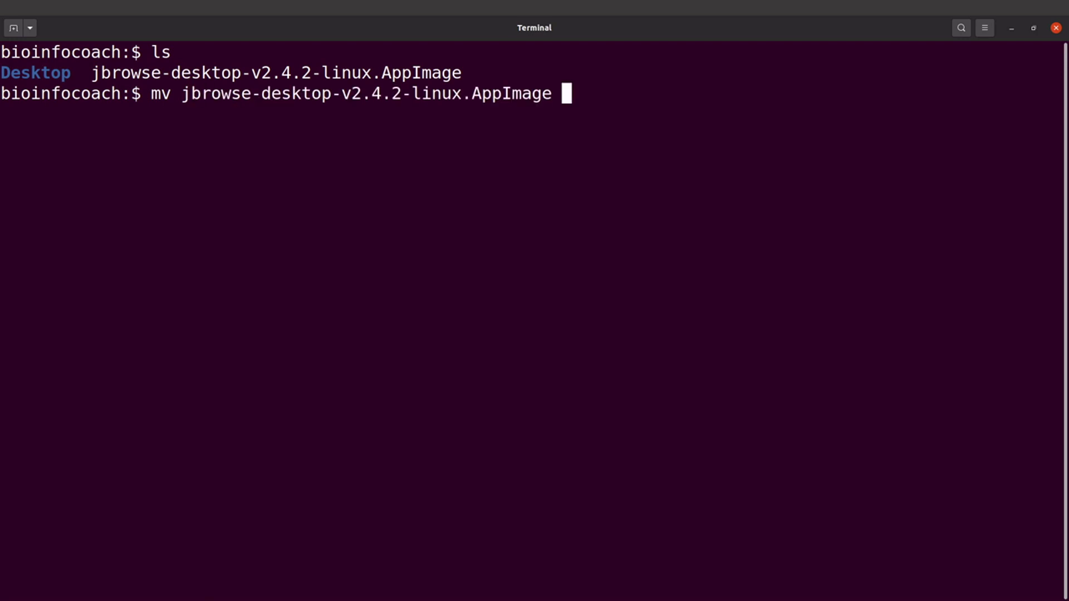
{"action": "type", "text": "jbrows"}
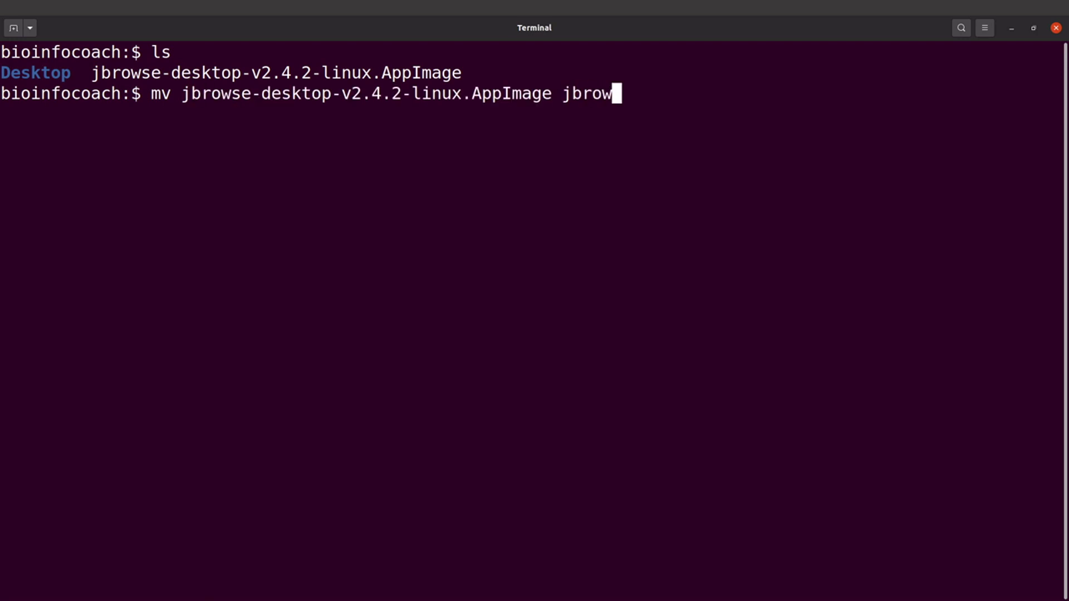
{"action": "type", "text": "e"}
{"action": "key", "text": "Return"}
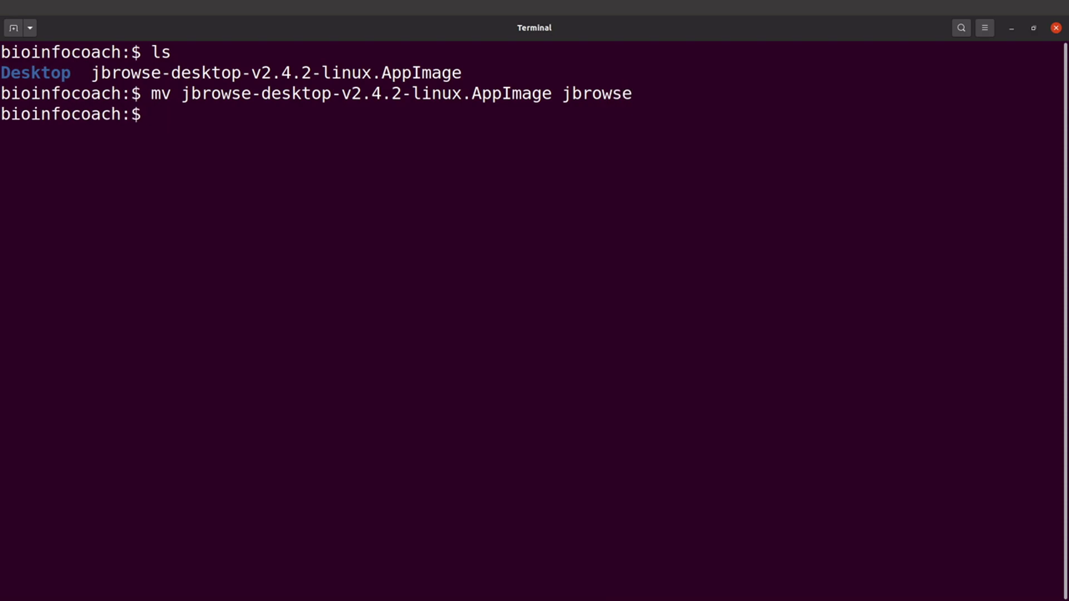
{"action": "type", "text": "ls"}
{"action": "key", "text": "Return"}
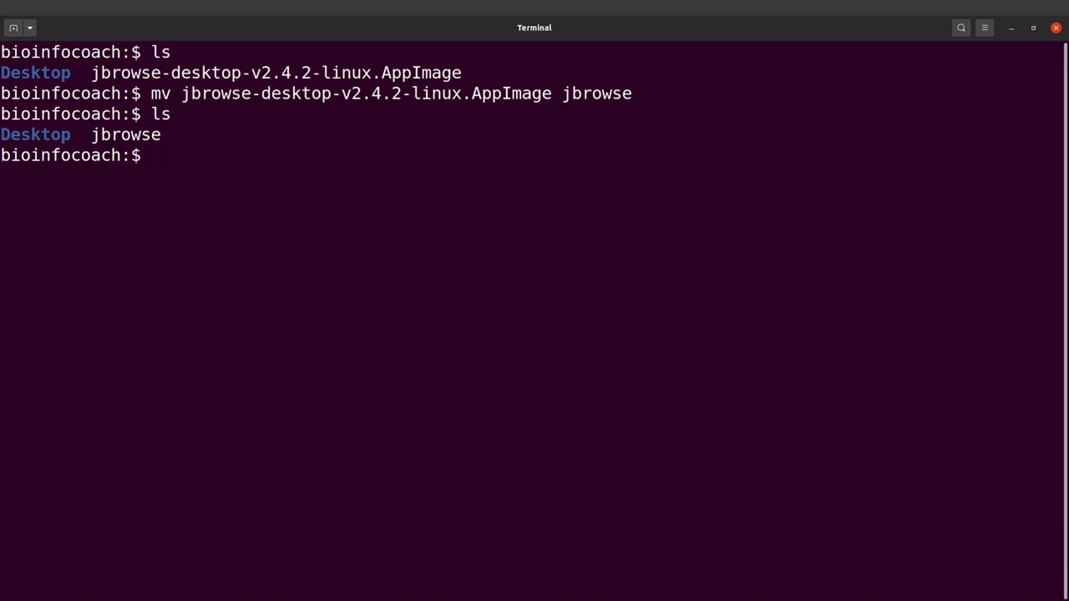
- Make the jbrowse file executable with chmod +x jbrowse
{"action": "left_click_drag", "start_coordinate": [90, 135], "coordinate": [127, 134]}
{"action": "left_click", "coordinate": [172, 143]}
{"action": "left_click", "coordinate": [106, 134]}
{"action": "type", "text": "chmod +x jb"}
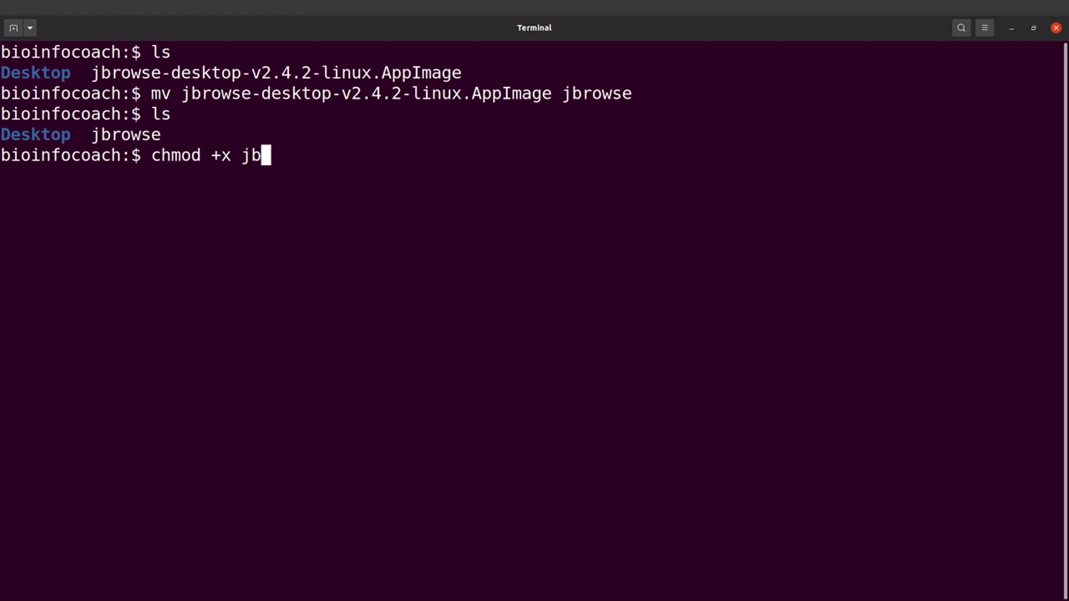
{"action": "key", "text": "Tab"}
{"action": "key", "text": "Return"}
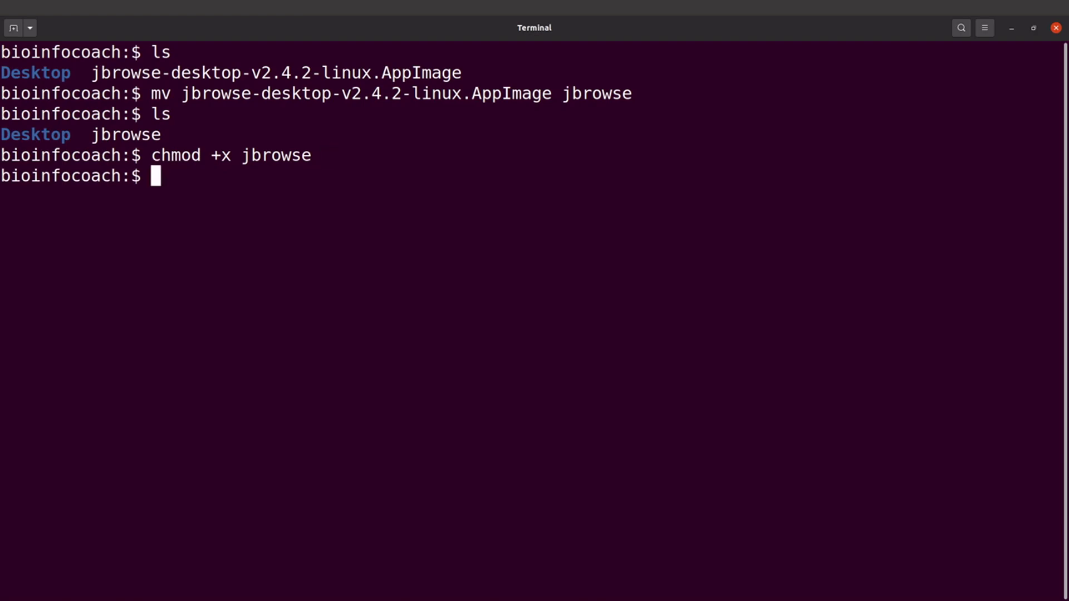
- List the home folder to check that jbrowse now shows as executable
{"action": "type", "text": "ls"}
{"action": "key", "text": "Return"}
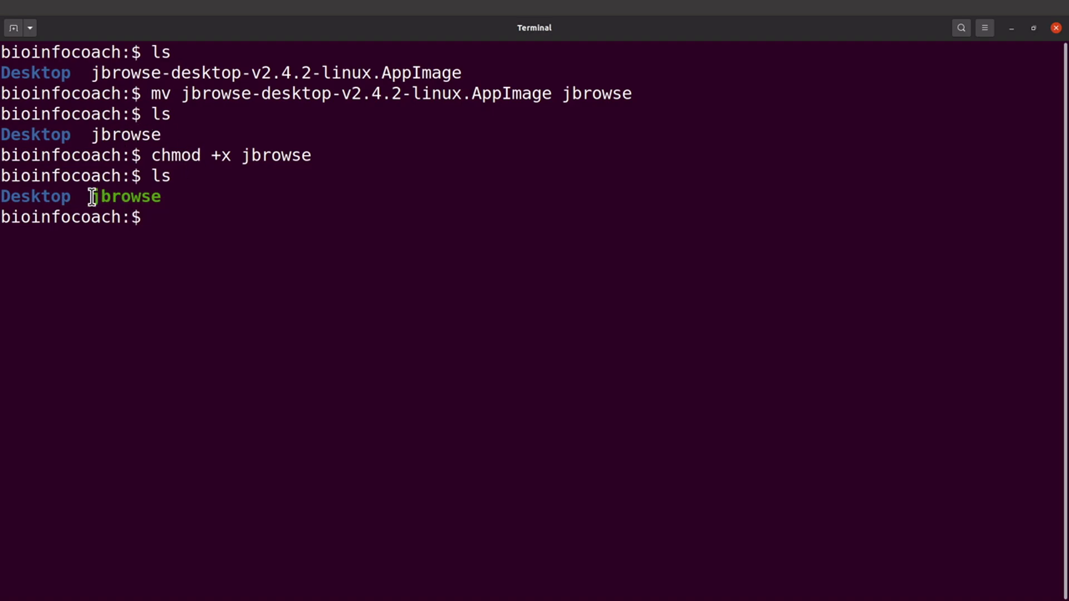
{"action": "left_click_drag", "start_coordinate": [92, 197], "coordinate": [157, 196]}
{"action": "left_click", "coordinate": [158, 197]}
{"action": "left_click_drag", "start_coordinate": [151, 155], "coordinate": [318, 154]}
{"action": "left_click", "coordinate": [318, 155]}
- Launch JBrowse Desktop v2.4.2 by running ./jbrowse
{"action": "type", "text": "./jbro"}
{"action": "key", "text": "Tab"}
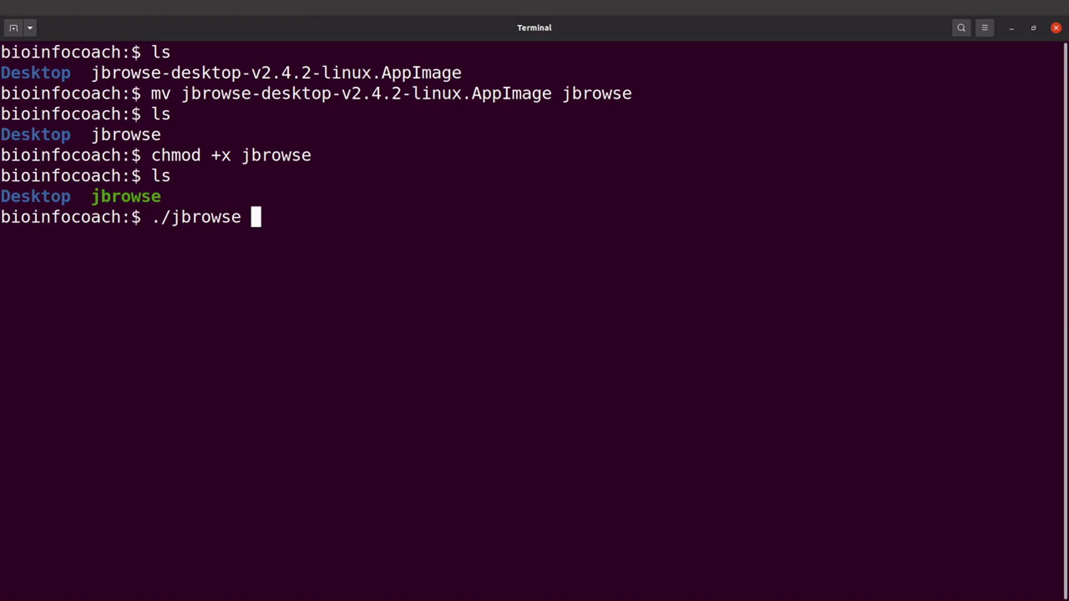
{"action": "key", "text": "Return"}
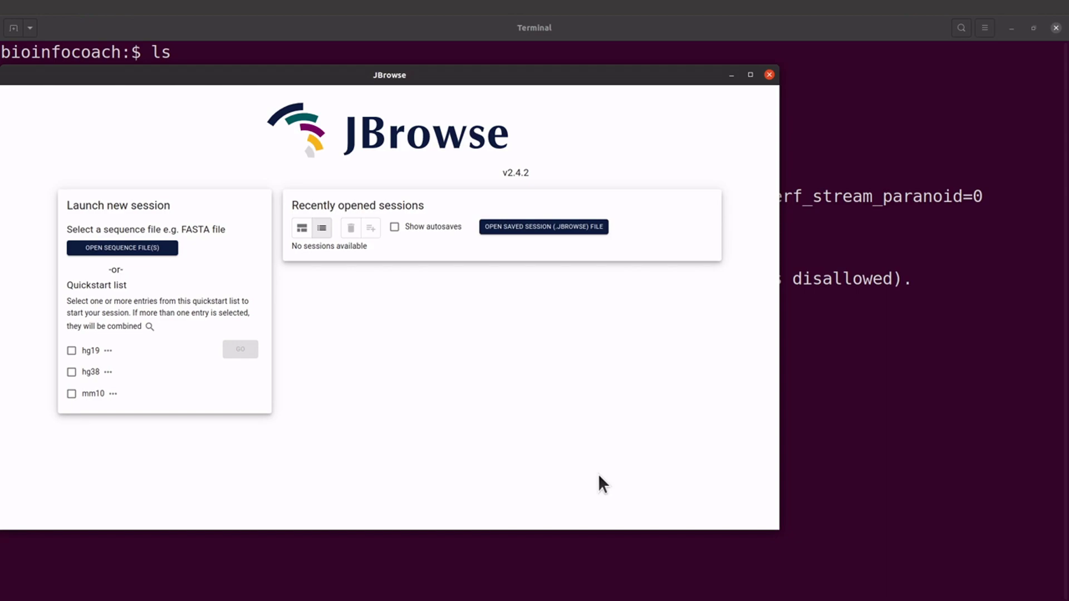
- Maximize and restore the JBrowse start window, then close it
{"action": "left_click", "coordinate": [749, 75]}
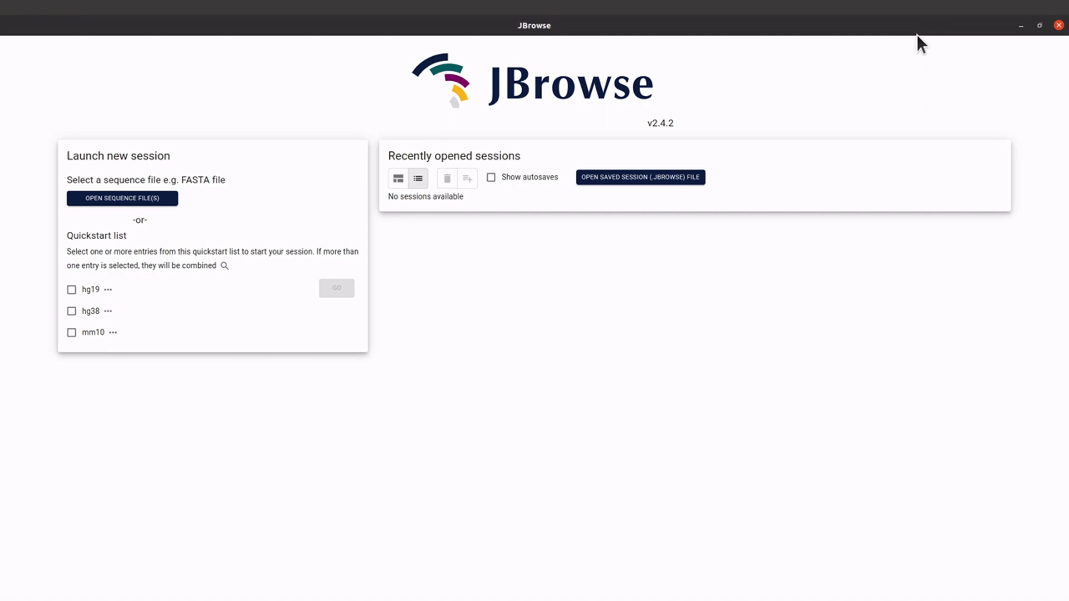
{"action": "left_click_drag", "start_coordinate": [942, 25], "coordinate": [733, 58]}
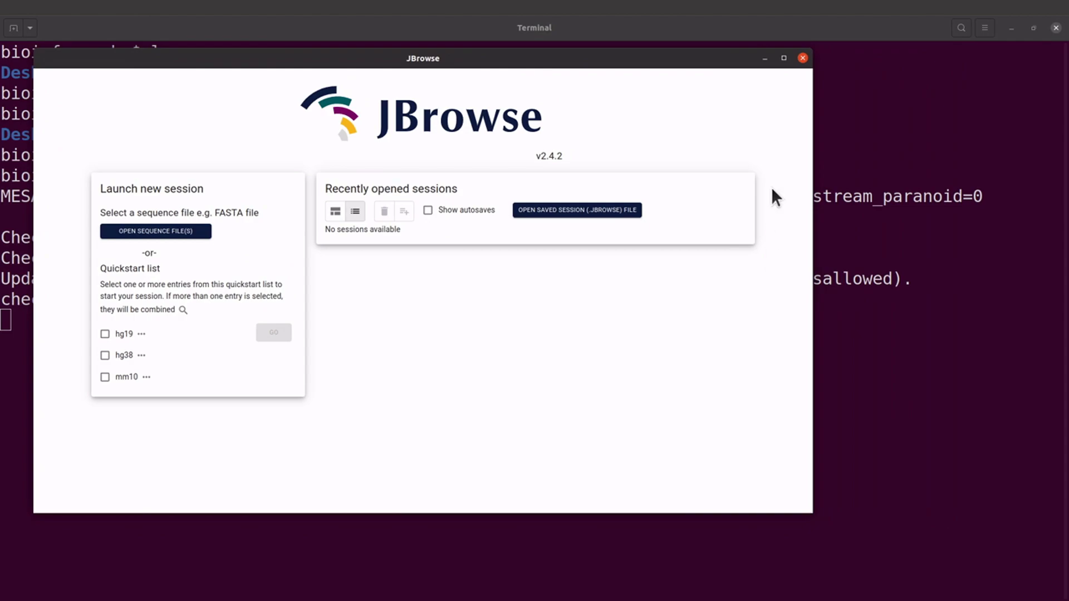
{"action": "left_click", "coordinate": [802, 57]}
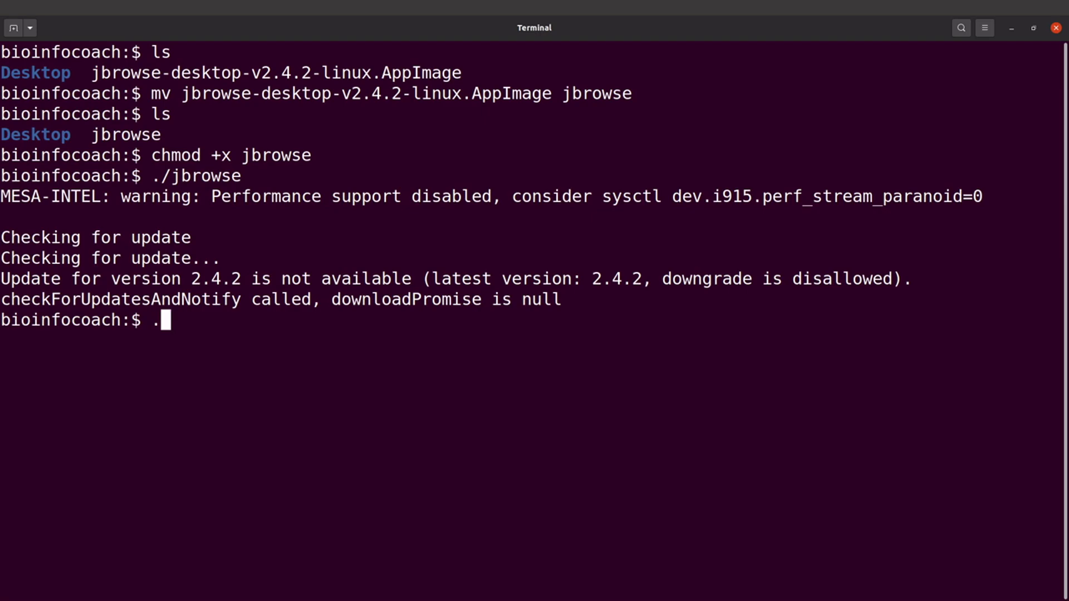
- Type ./jbrowse at the prompt and erase it again without running it
{"action": "type", "text": "./b"}
{"action": "key", "text": "BackSpace"}
{"action": "type", "text": "j"}
{"action": "key", "text": "Tab"}
{"action": "key", "text": "BackSpace"}
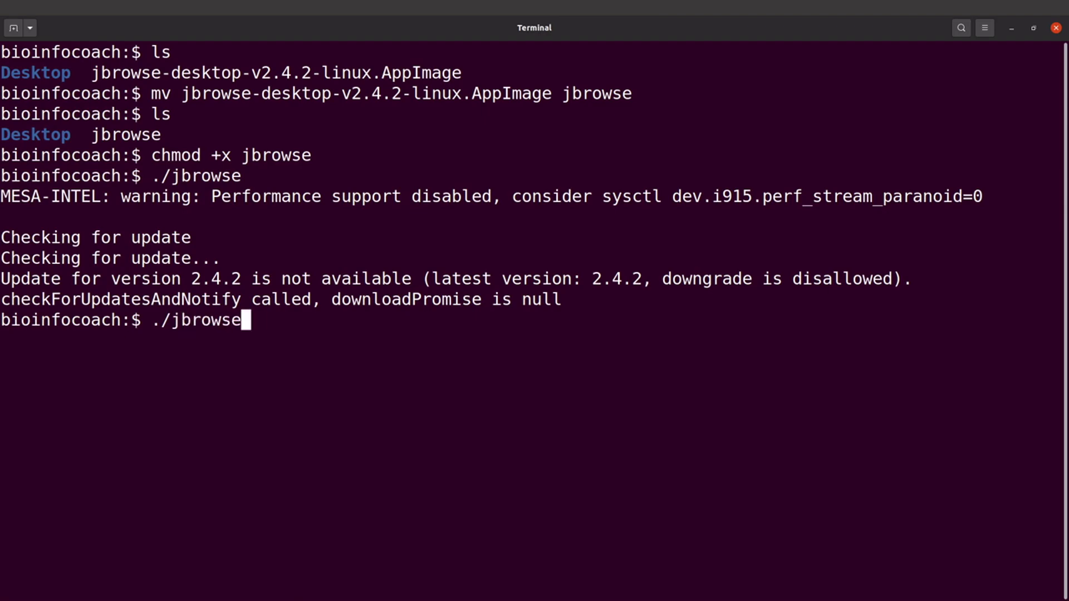
{"action": "key", "text": "BackSpace"}
{"action": "key", "text": "BackSpace"}
{"action": "key", "text": "BackSpace"}
{"action": "key", "text": "BackSpace"}
{"action": "key", "text": "BackSpace"}
{"action": "key", "text": "BackSpace"}
{"action": "key", "text": "BackSpace"}
{"action": "key", "text": "BackSpace"}
{"action": "key", "text": "BackSpace"}
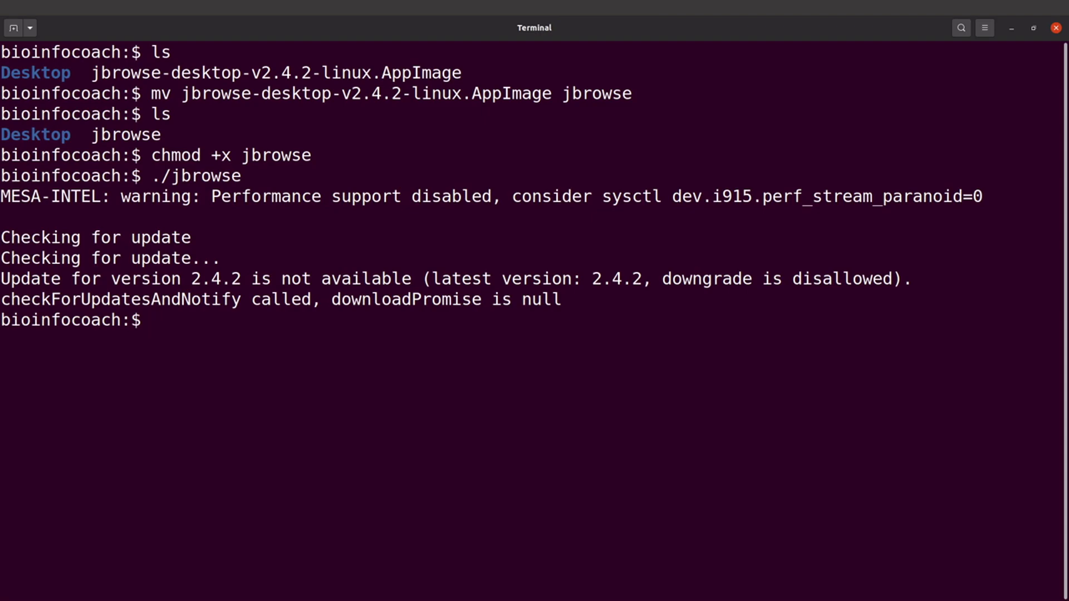
- List the home folder showing jbrowse as executable, then clear the terminal
{"action": "type", "text": "ls"}
{"action": "key", "text": "Return"}
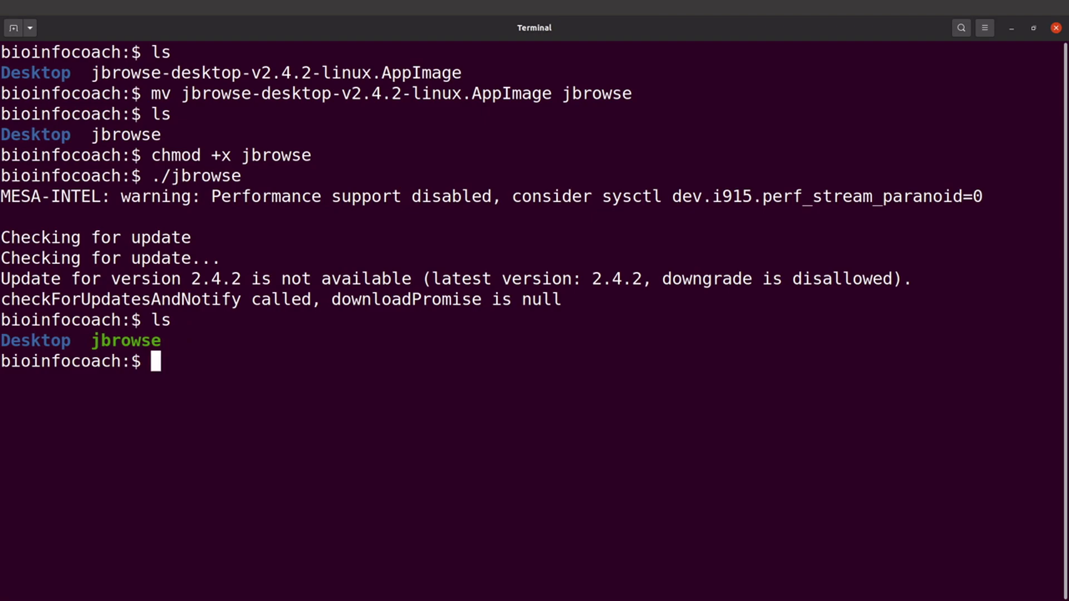
{"action": "type", "text": "jbro"}
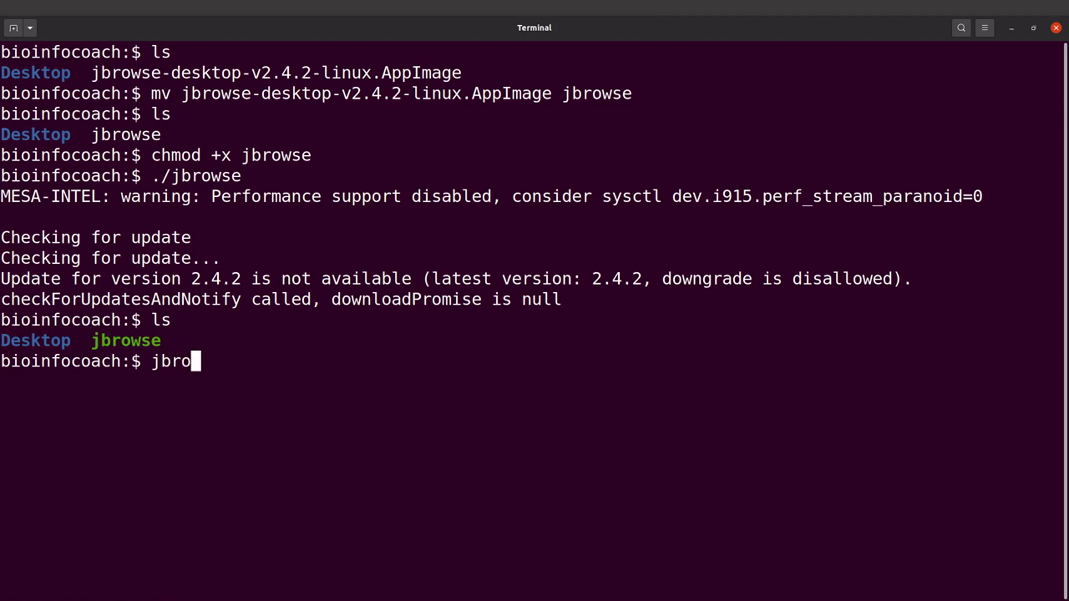
{"action": "type", "text": "se"}
{"action": "key", "text": "BackSpace"}
{"action": "key", "text": "BackSpace"}
{"action": "type", "text": "we"}
{"action": "key", "text": "BackSpace"}
{"action": "type", "text": "se"}
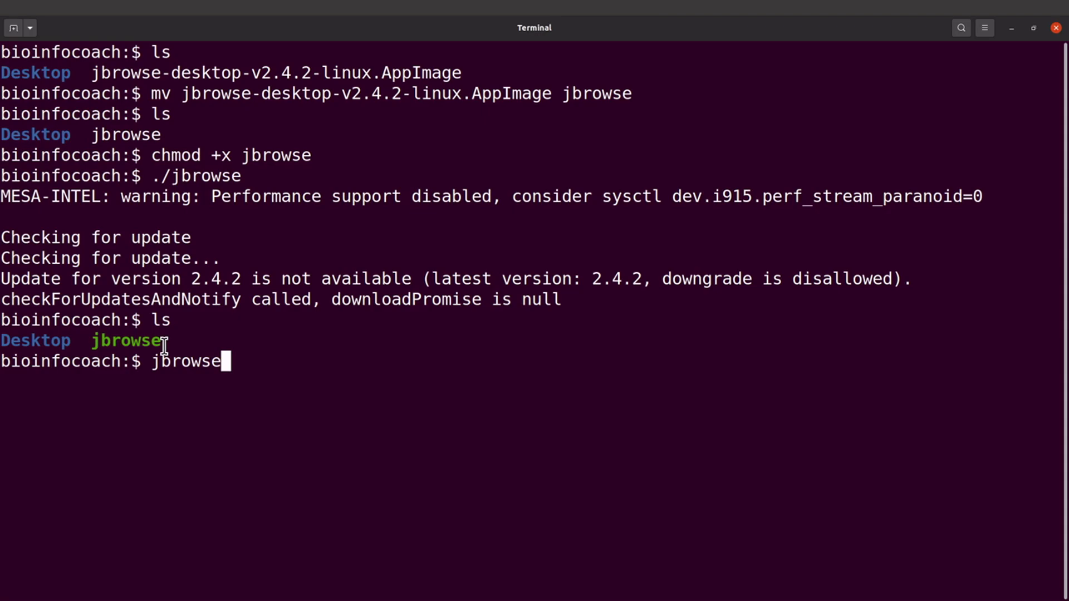
{"action": "key", "text": "BackSpace"}
{"action": "key", "text": "BackSpace"}
{"action": "key", "text": "BackSpace"}
{"action": "key", "text": "BackSpace"}
{"action": "key", "text": "BackSpace"}
{"action": "key", "text": "BackSpace"}
{"action": "key", "text": "BackSpace"}
{"action": "type", "text": "clear"}
{"action": "key", "text": "Return"}
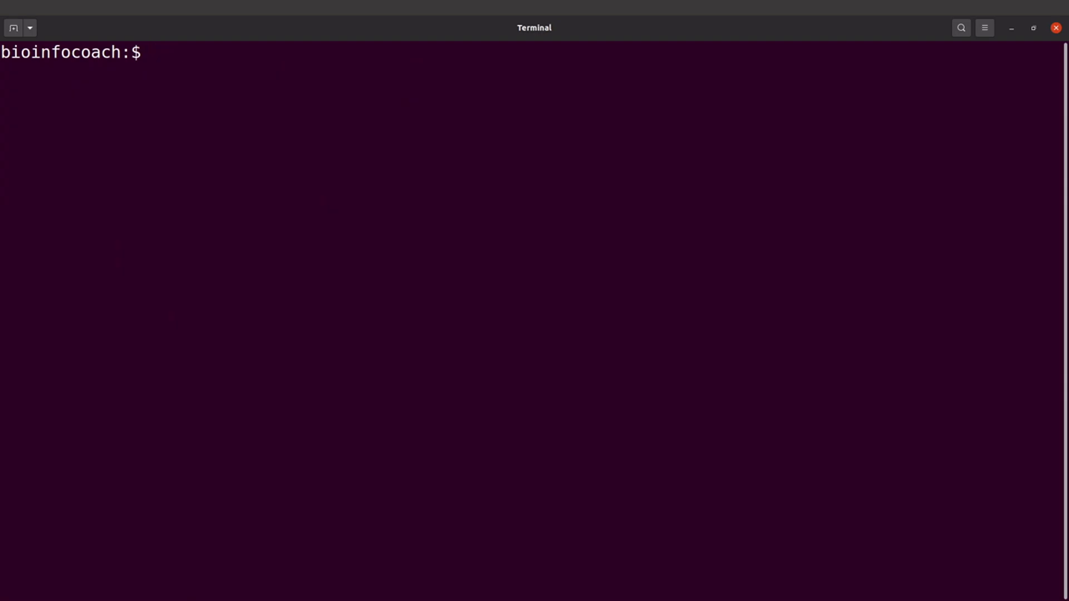
- Run jbrowse without ./ and see the 'command not found' error
{"action": "type", "text": "jbrowse"}
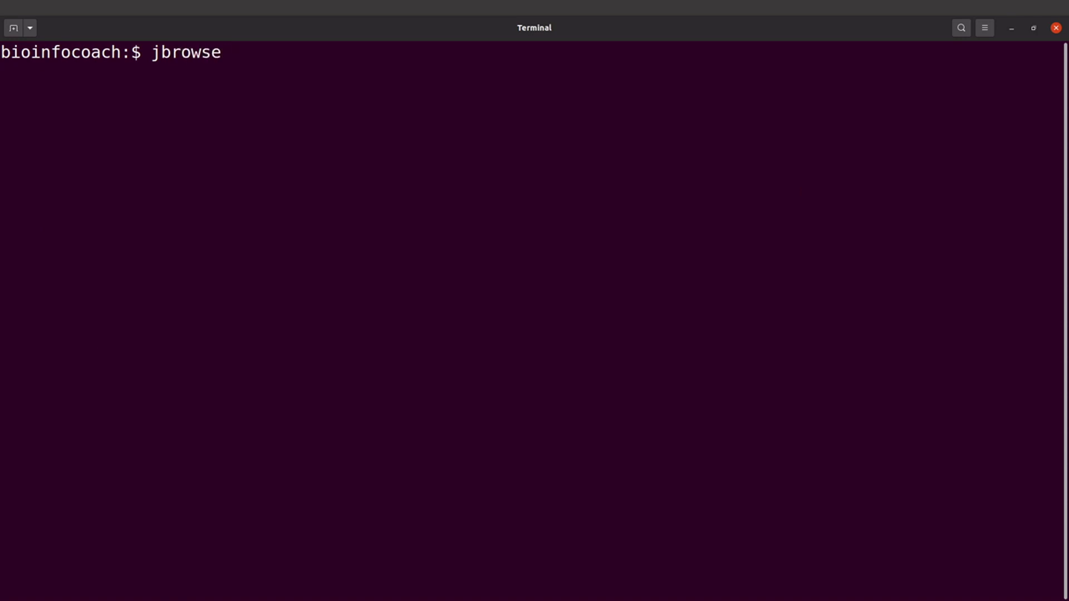
{"action": "key", "text": "Return"}
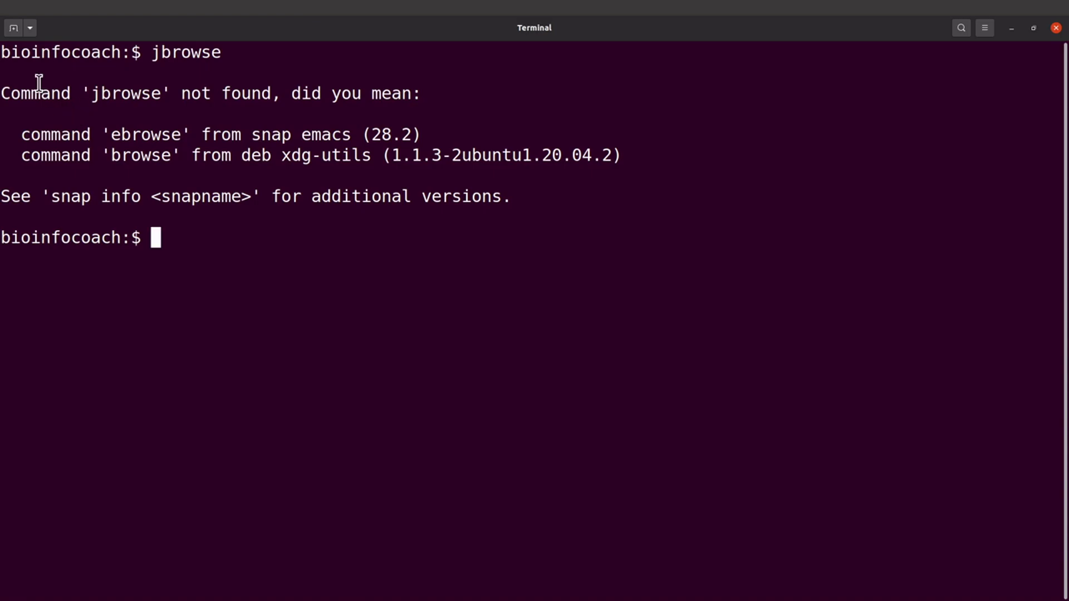
{"action": "left_click_drag", "start_coordinate": [40, 89], "coordinate": [319, 190]}
{"action": "left_click", "coordinate": [319, 189]}
{"action": "left_click_drag", "start_coordinate": [152, 52], "coordinate": [222, 57]}
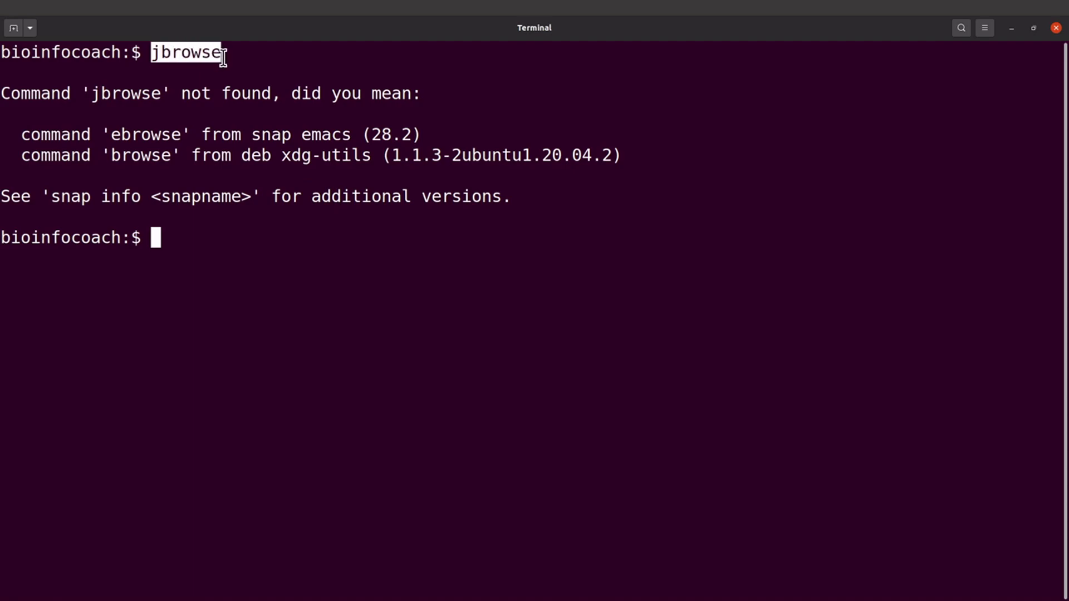
{"action": "left_click", "coordinate": [224, 58]}
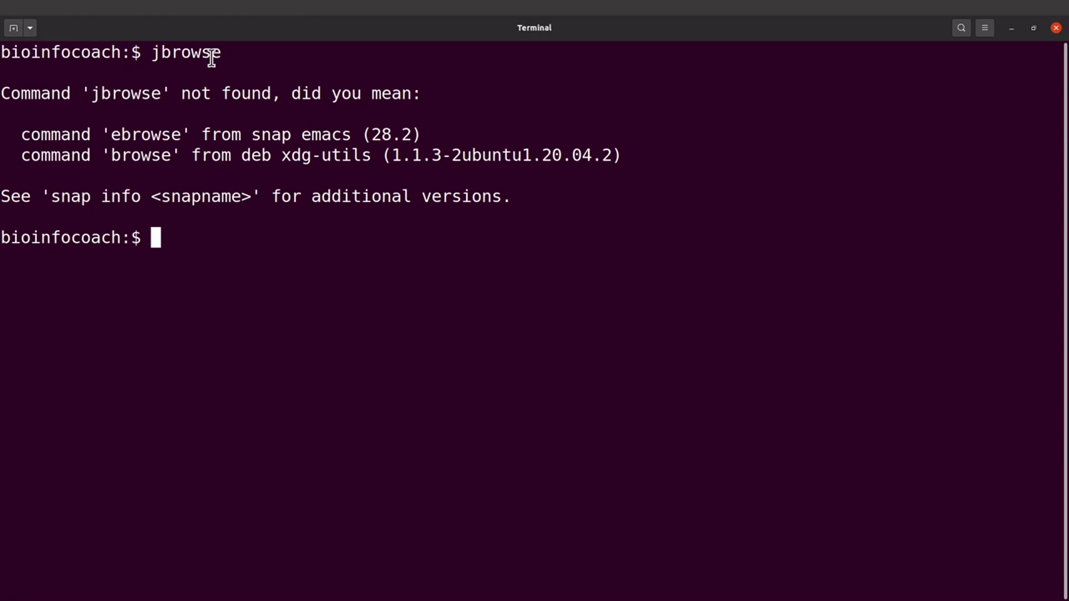
{"action": "left_click_drag", "start_coordinate": [221, 53], "coordinate": [151, 56]}
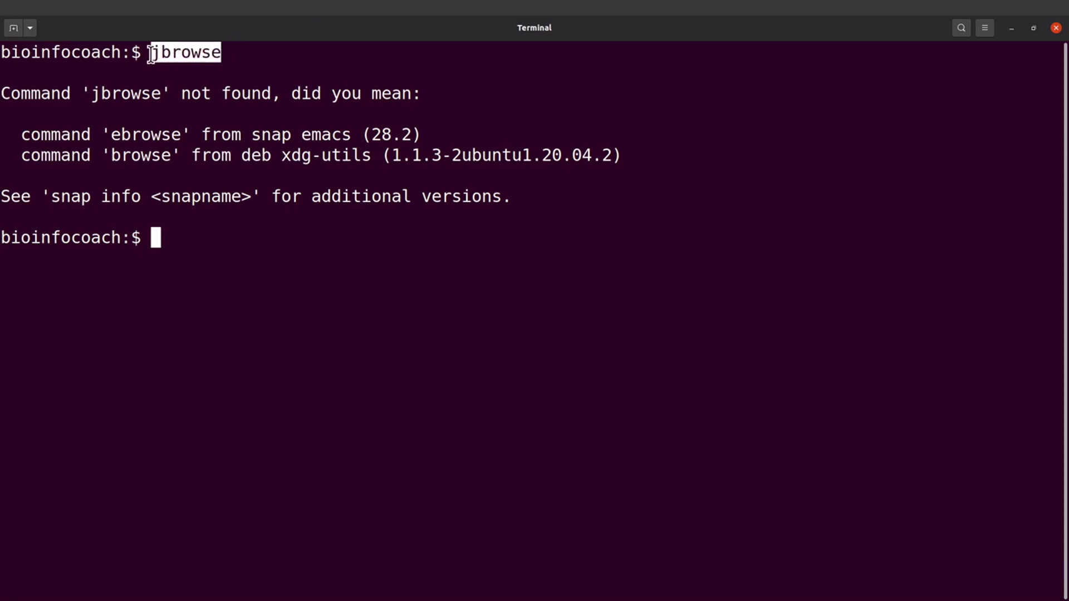
{"action": "left_click", "coordinate": [152, 56]}
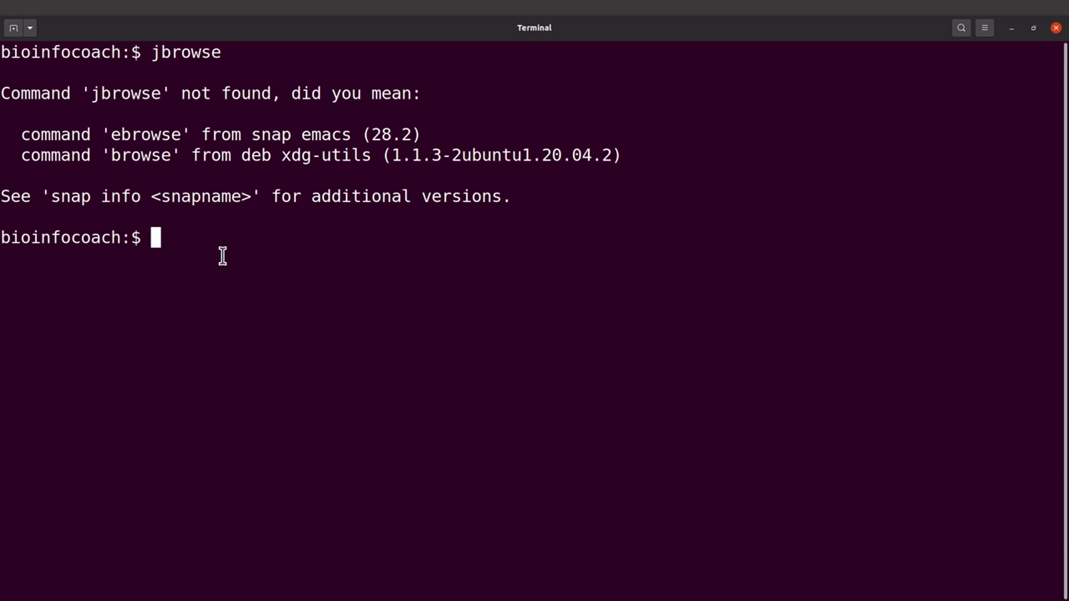
- List the home folder and create an apps directory with mkdir apps
{"action": "type", "text": "ls"}
{"action": "key", "text": "Return"}
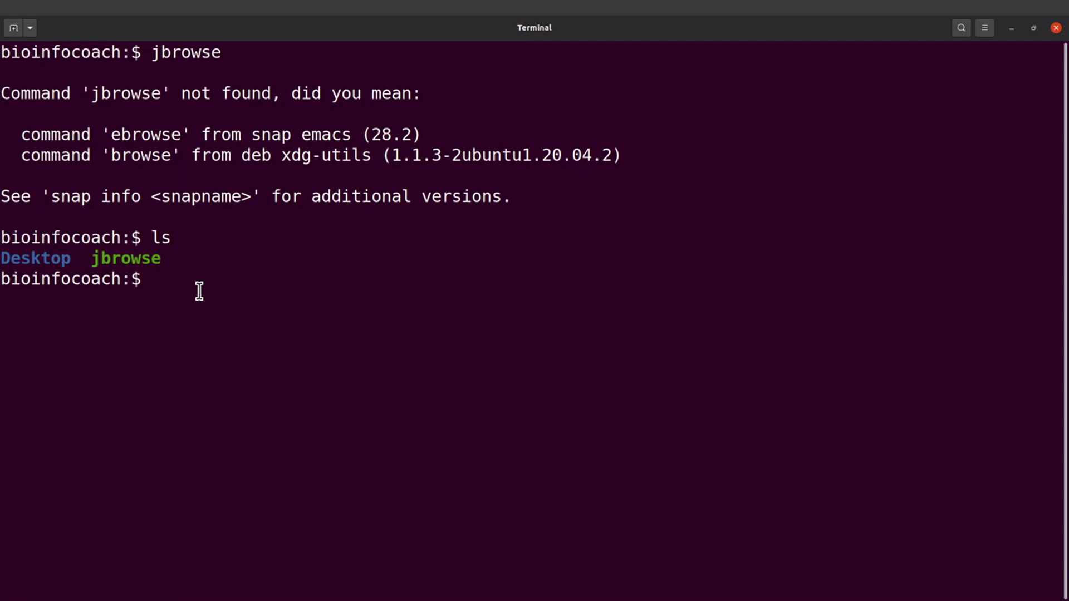
{"action": "type", "text": "mkdir apps"}
{"action": "key", "text": "Return"}
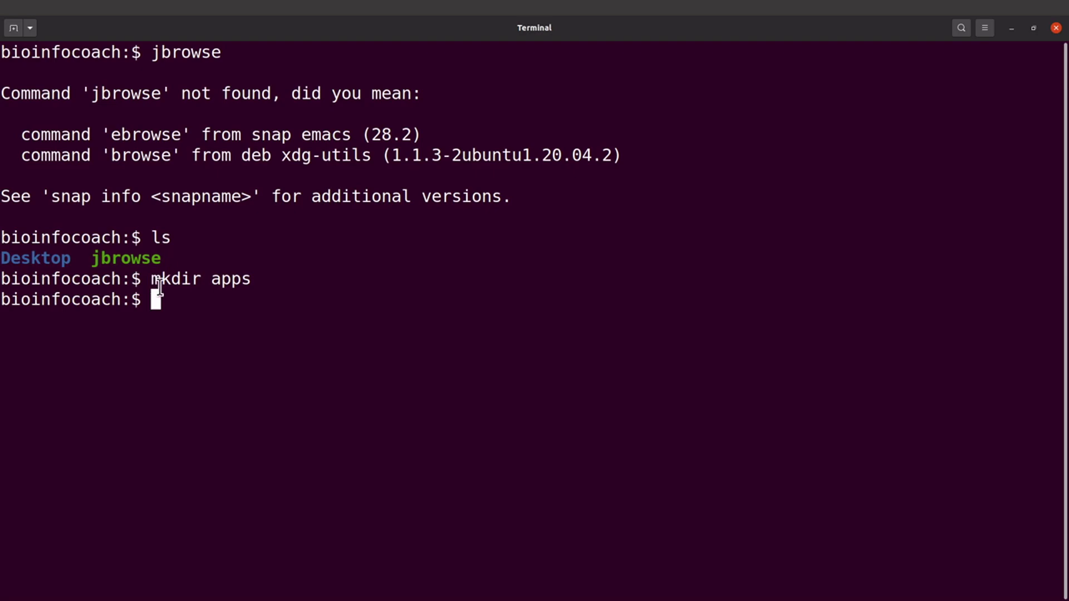
- Create the folder apps/jbrowse with mkdir
{"action": "type", "text": "mkdir apps/jbrowse"}
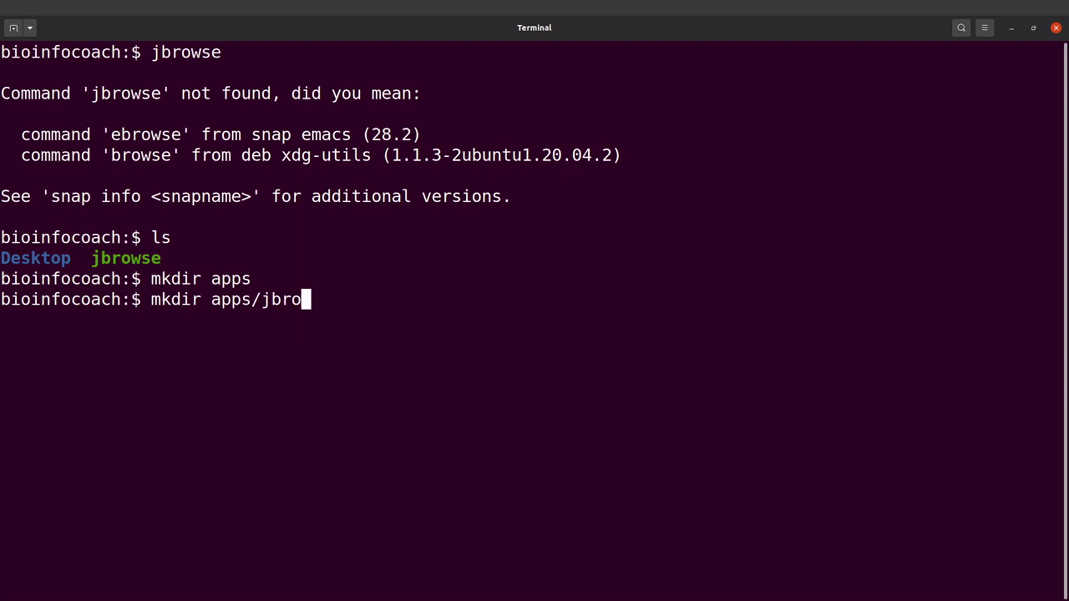
{"action": "key", "text": "Return"}
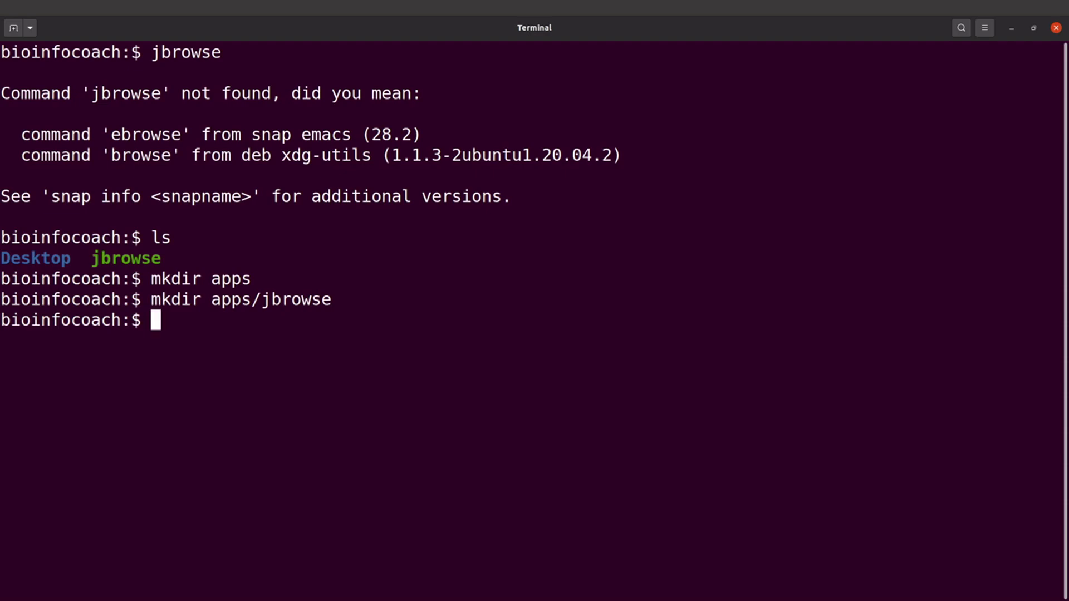
{"action": "left_click_drag", "start_coordinate": [92, 258], "coordinate": [155, 258]}
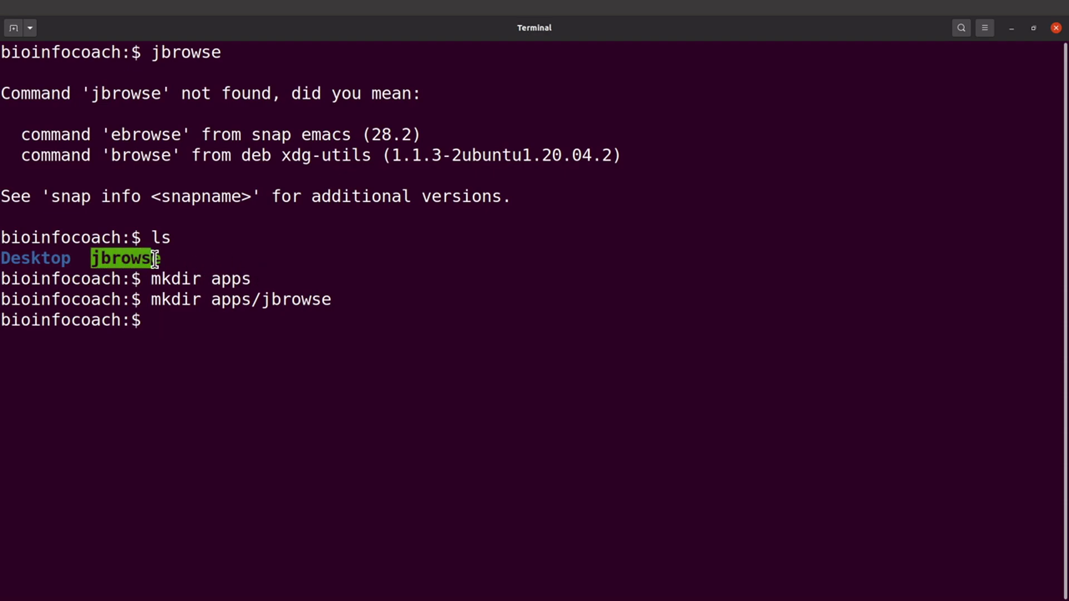
{"action": "left_click", "coordinate": [156, 258]}
- Move the jbrowse file into apps/jbrowse/ with mv
{"action": "type", "text": "mv j"}
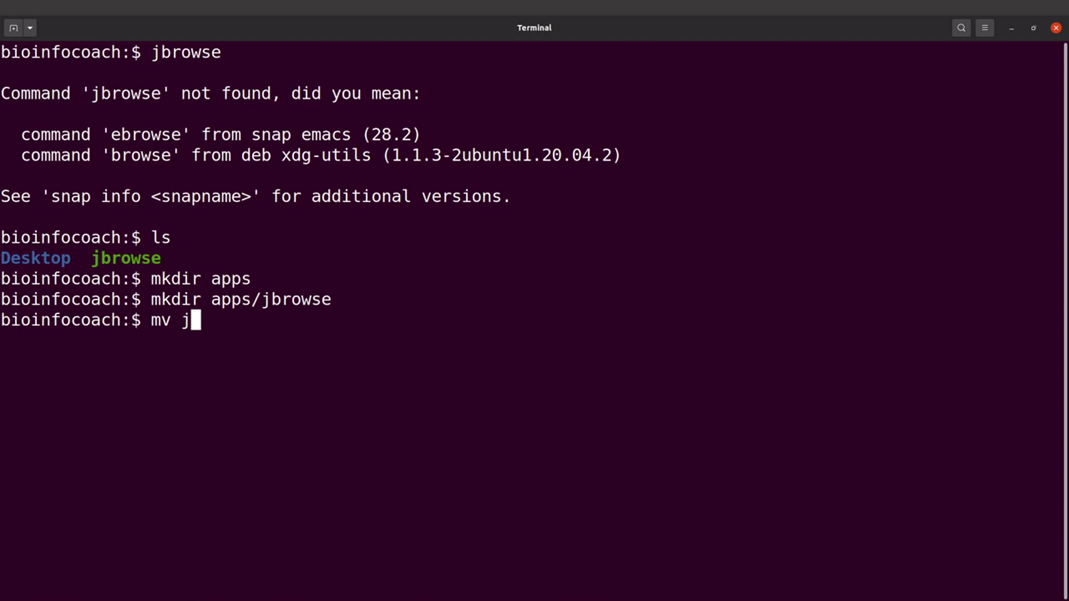
{"action": "type", "text": "bro"}
{"action": "key", "text": "Tab"}
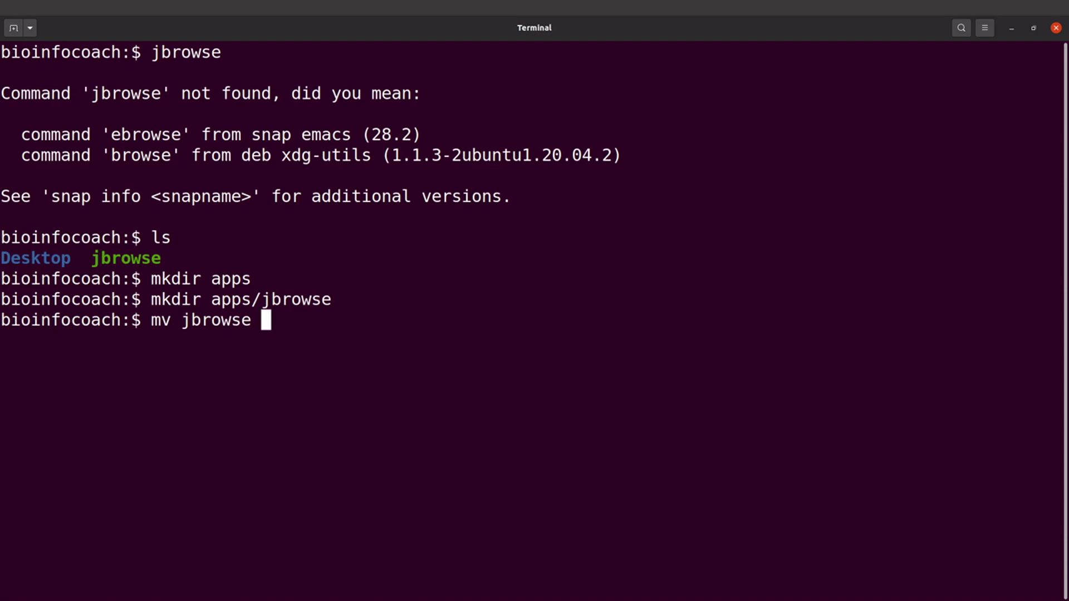
{"action": "type", "text": "apps/jb"}
{"action": "key", "text": "BackSpace"}
{"action": "type", "text": "jb"}
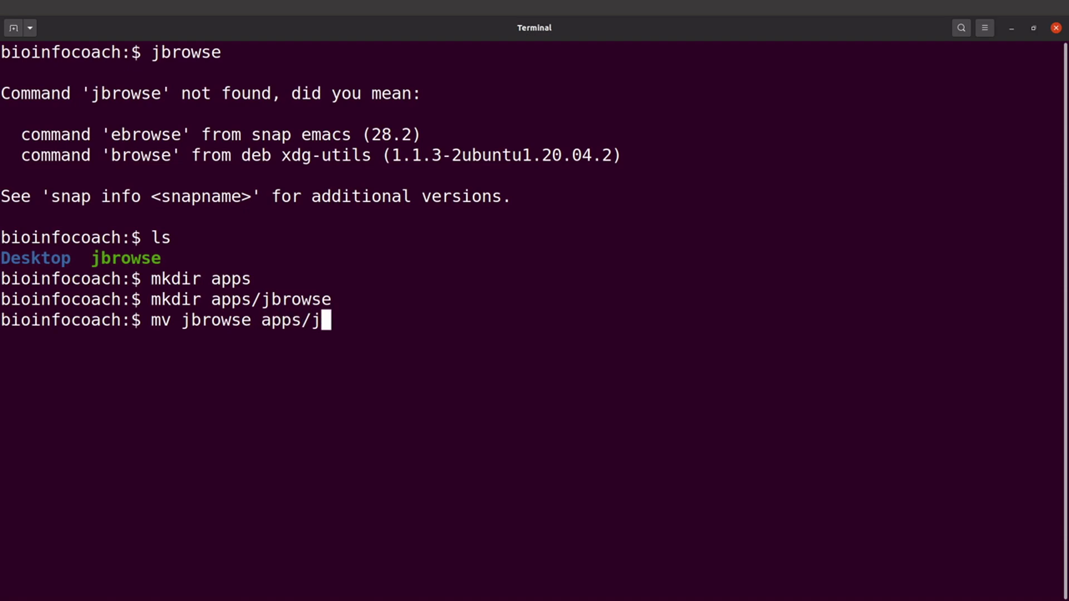
{"action": "type", "text": "r"}
{"action": "key", "text": "Tab"}
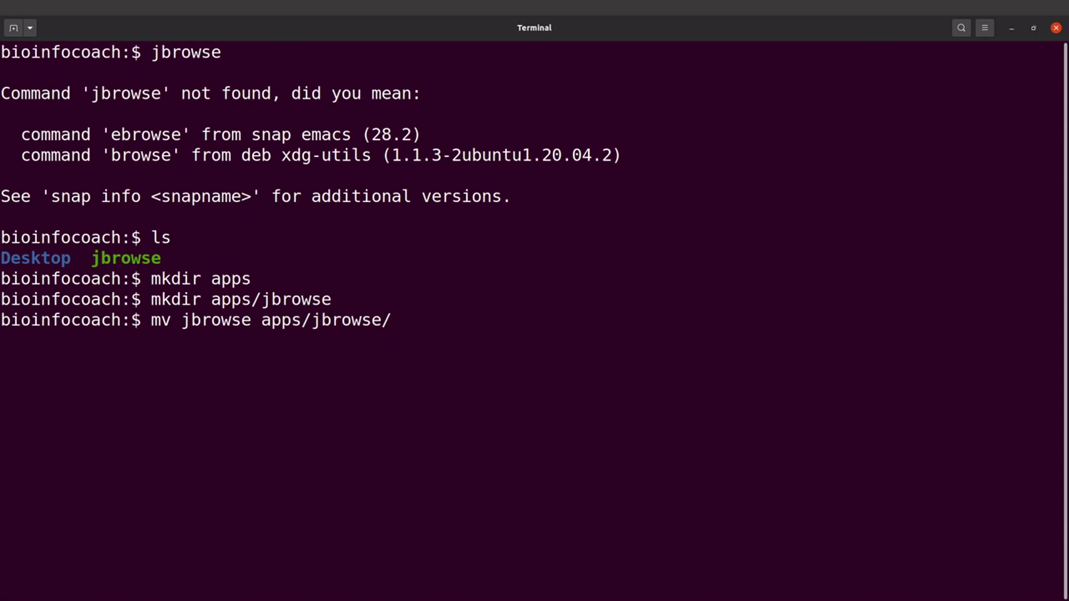
{"action": "key", "text": "Return"}
- List the home folder and the apps folder to check the move
{"action": "type", "text": "ls"}
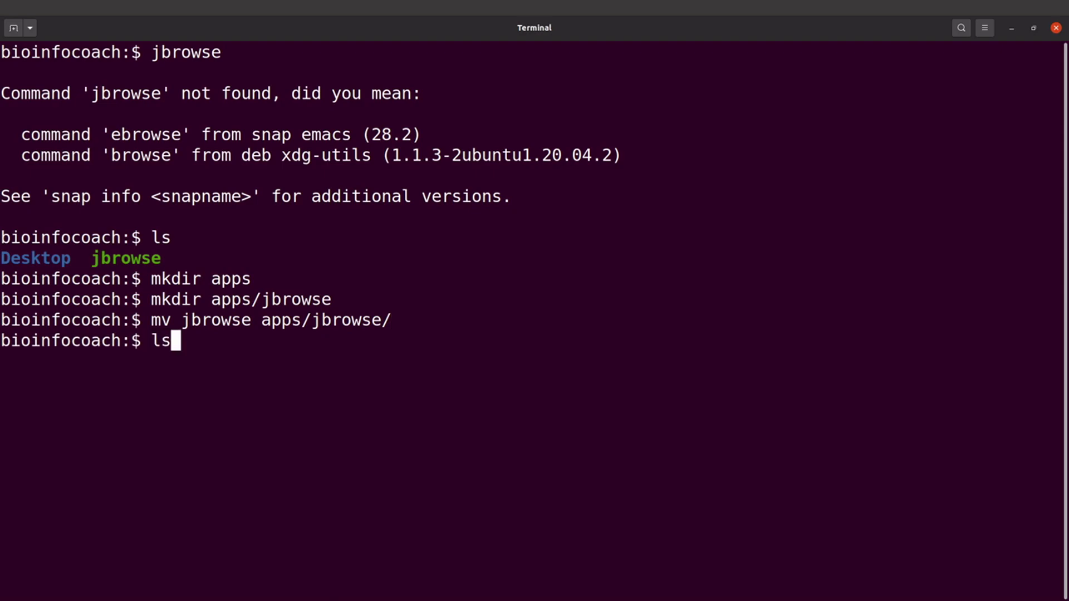
{"action": "key", "text": "Return"}
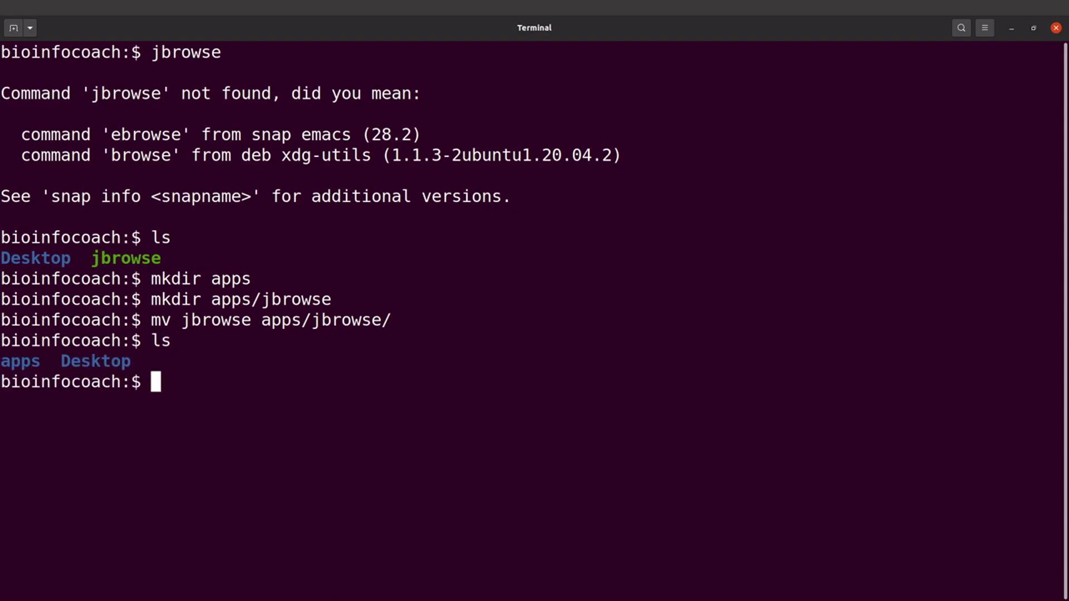
{"action": "type", "text": "ls ap"}
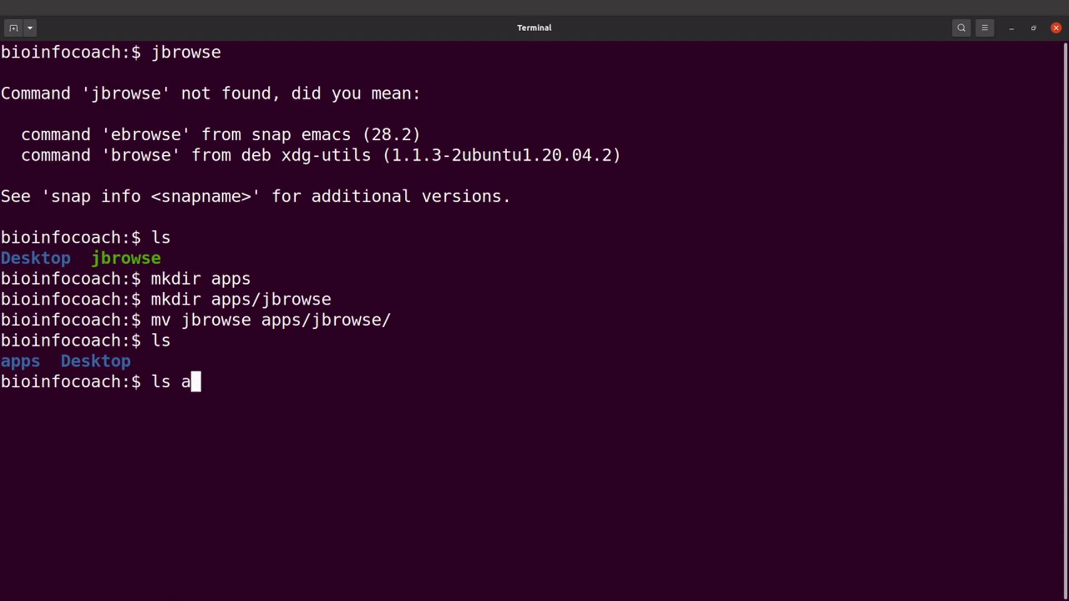
{"action": "key", "text": "Tab"}
{"action": "key", "text": "Return"}
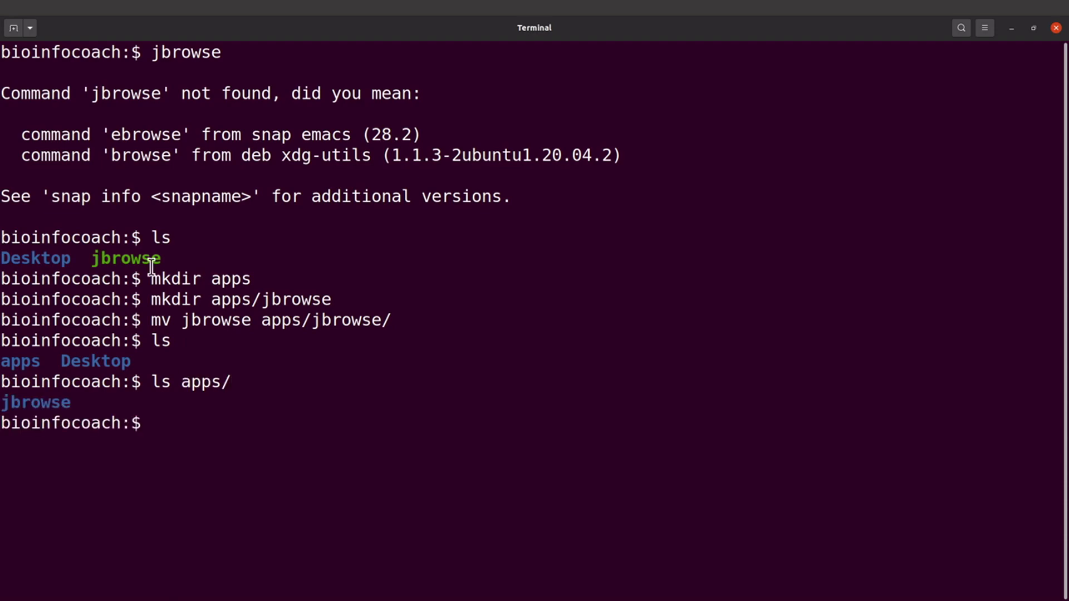
- List apps/jbrowse/ to confirm it contains the jbrowse file
{"action": "type", "text": "ls ap"}
{"action": "key", "text": "Tab"}
{"action": "type", "text": "jb"}
{"action": "key", "text": "Tab"}
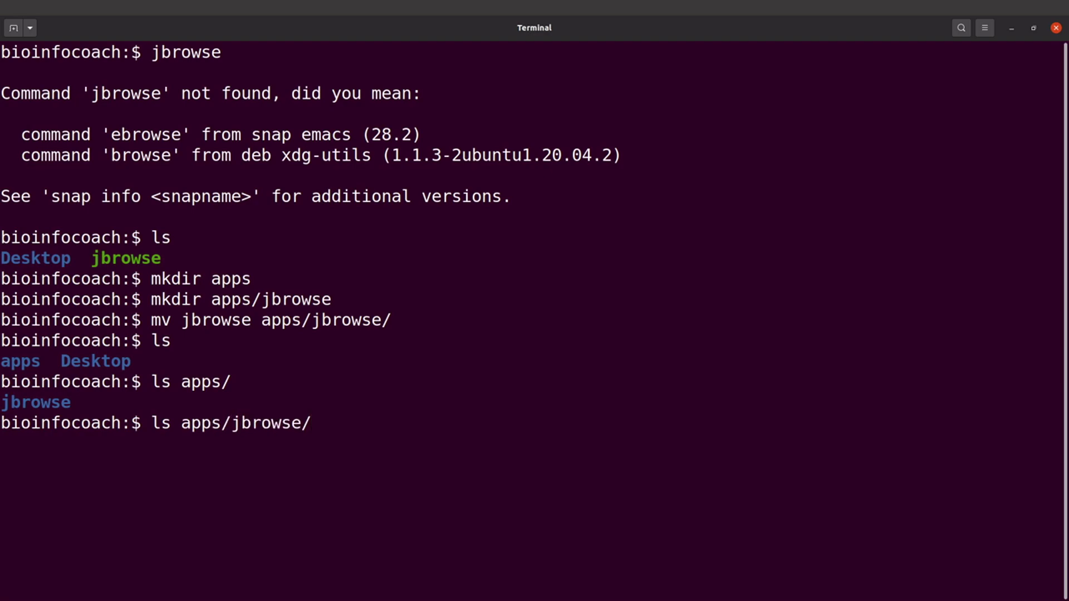
{"action": "key", "text": "Return"}
{"action": "left_click_drag", "start_coordinate": [72, 444], "coordinate": [31, 444]}
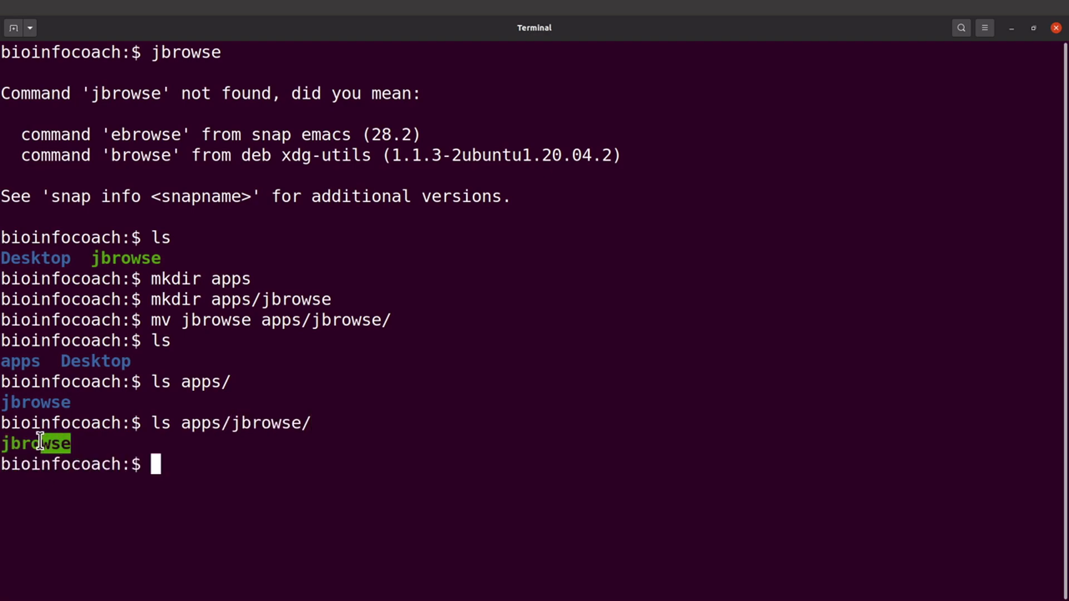
{"action": "left_click", "coordinate": [34, 440]}
{"action": "left_click_drag", "start_coordinate": [71, 443], "coordinate": [20, 444]}
{"action": "left_click", "coordinate": [20, 444]}
- Clear the terminal and rerun ls apps/jbrowse/, which lists only jbrowse
{"action": "type", "text": "clear"}
{"action": "key", "text": "Return"}
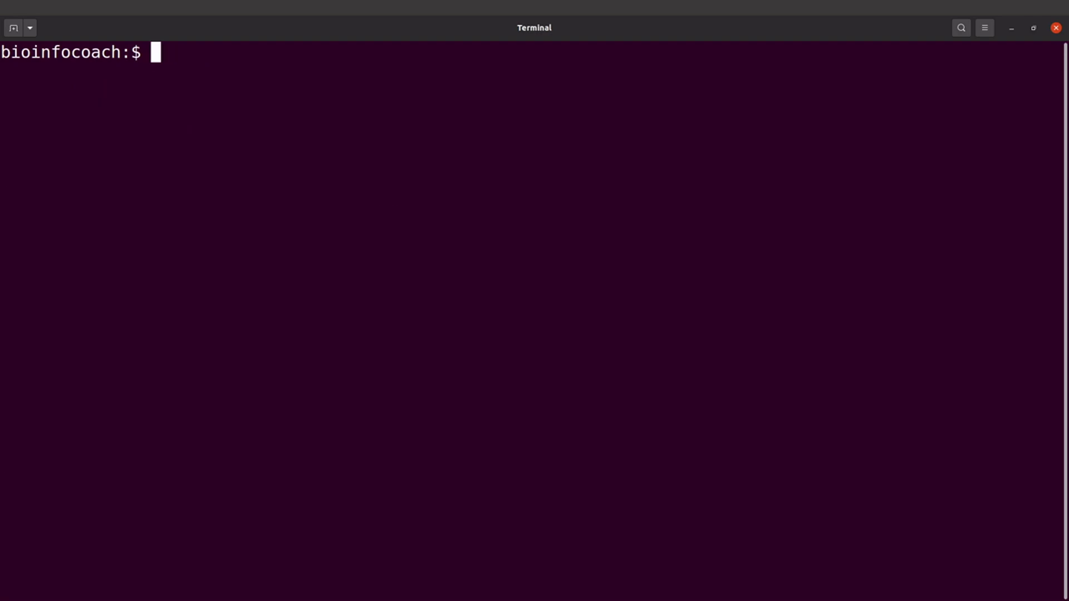
{"action": "key", "text": "Up"}
{"action": "key", "text": "Up"}
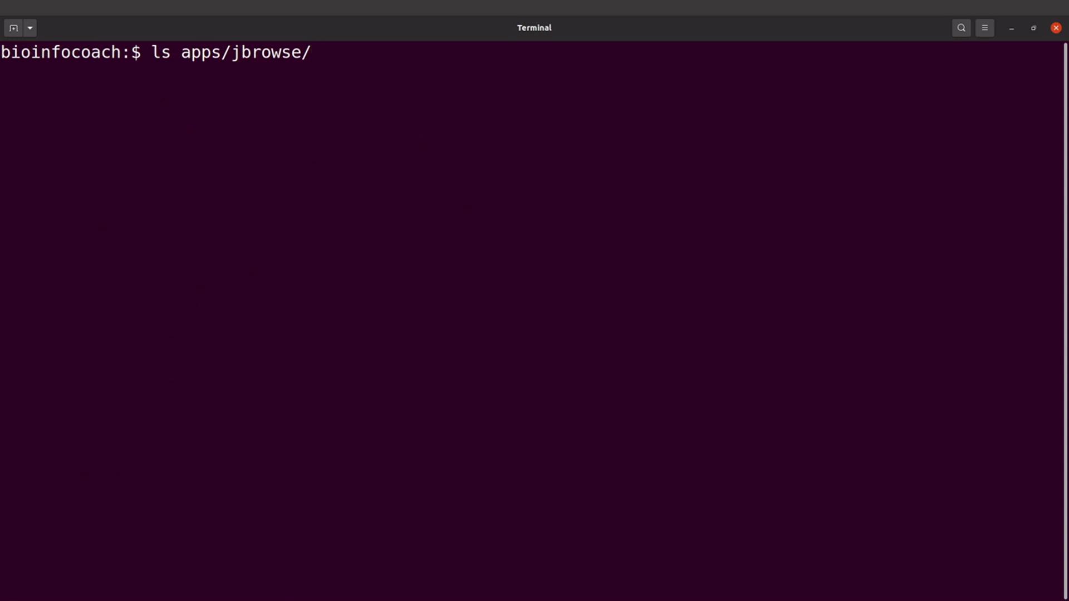
{"action": "key", "text": "Return"}
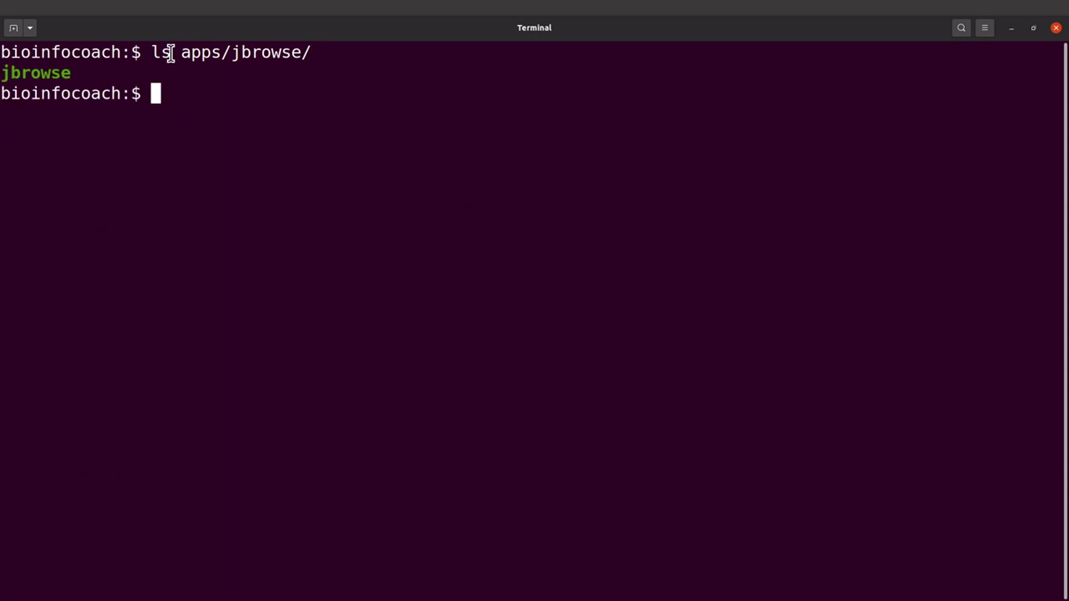
{"action": "left_click_drag", "start_coordinate": [152, 53], "coordinate": [310, 52]}
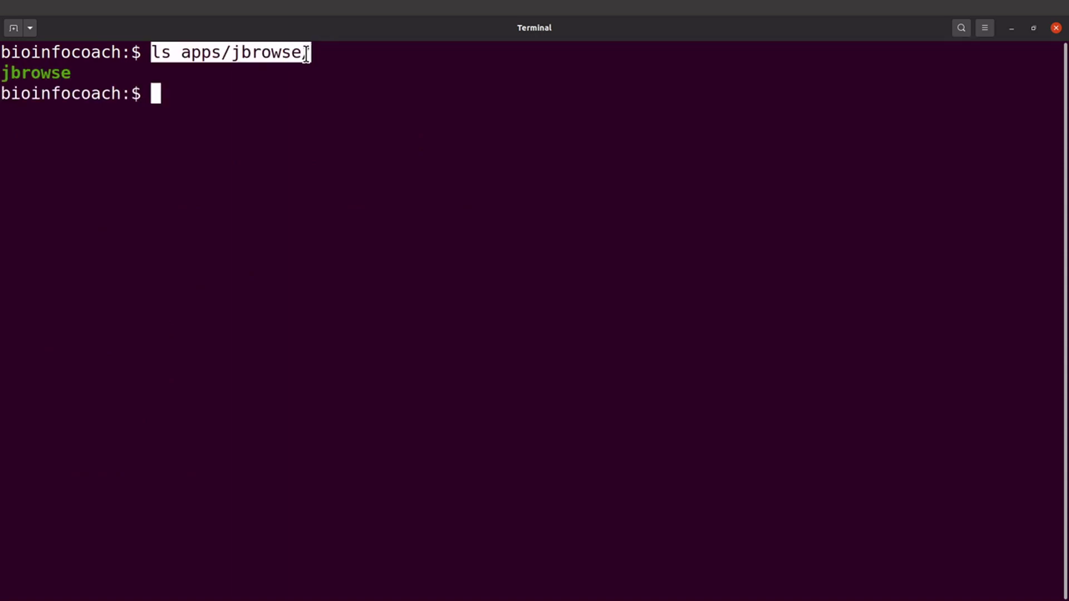
{"action": "left_click", "coordinate": [306, 53]}
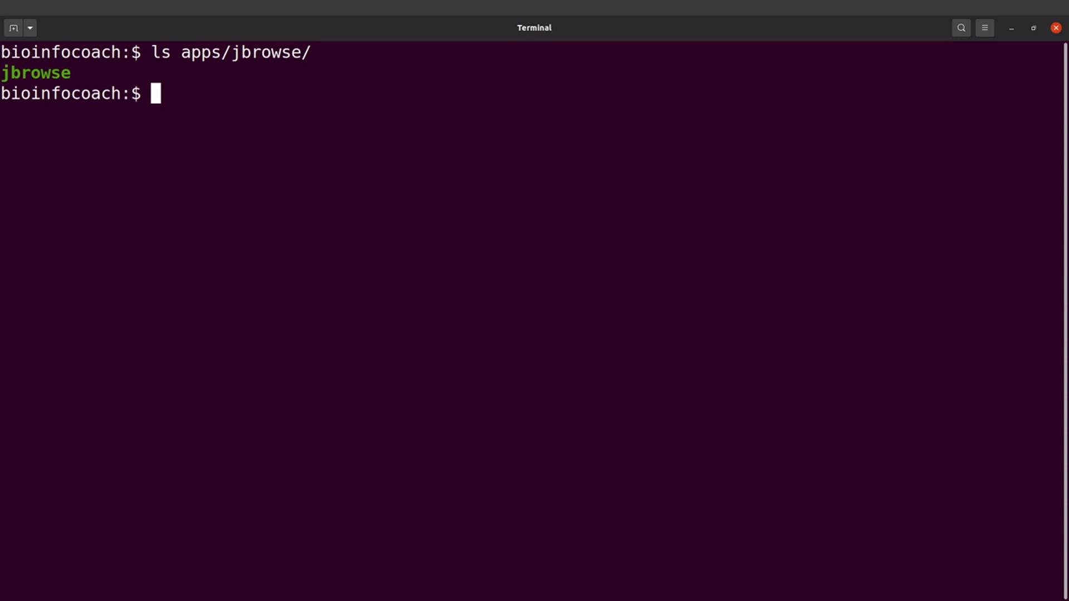
- Change into apps/jbrowse and copy the full folder path that pwd prints
{"action": "type", "text": "cd apps/"}
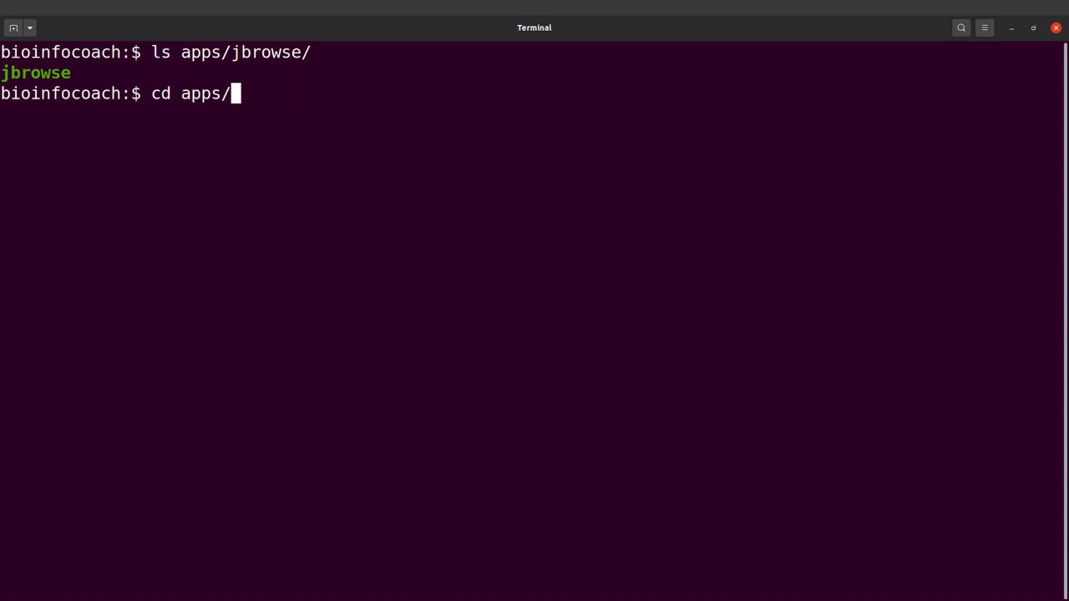
{"action": "type", "text": "j"}
{"action": "key", "text": "Tab"}
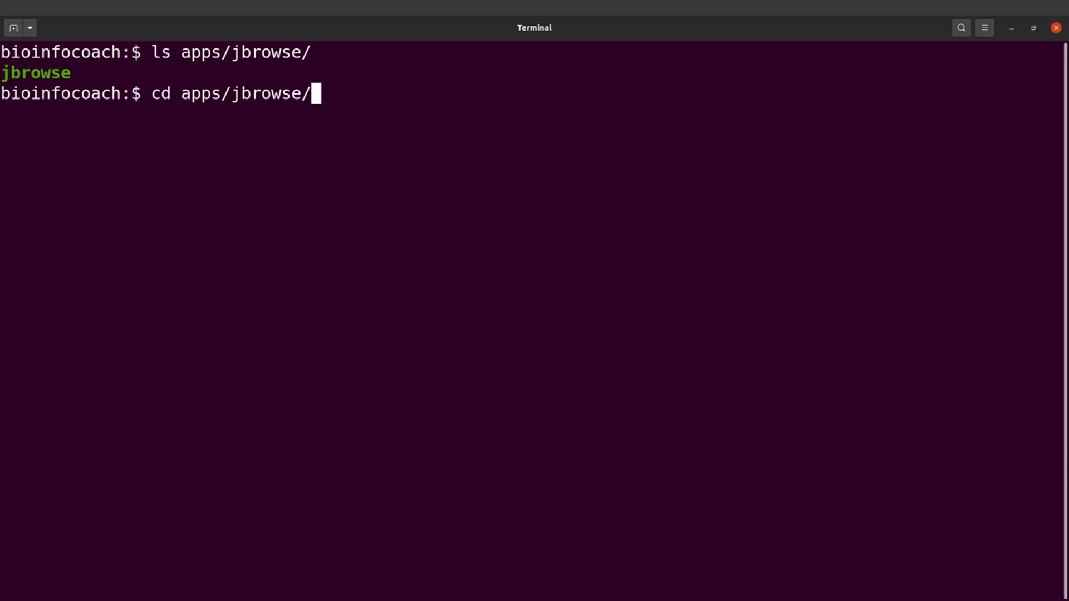
{"action": "key", "text": "Return"}
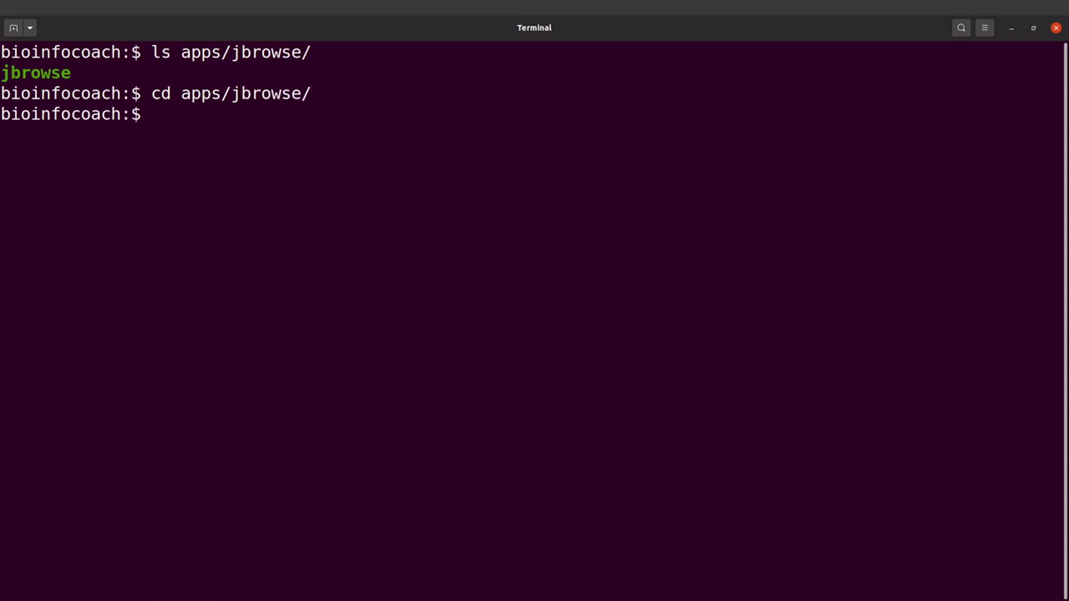
{"action": "type", "text": "pwd"}
{"action": "key", "text": "Return"}
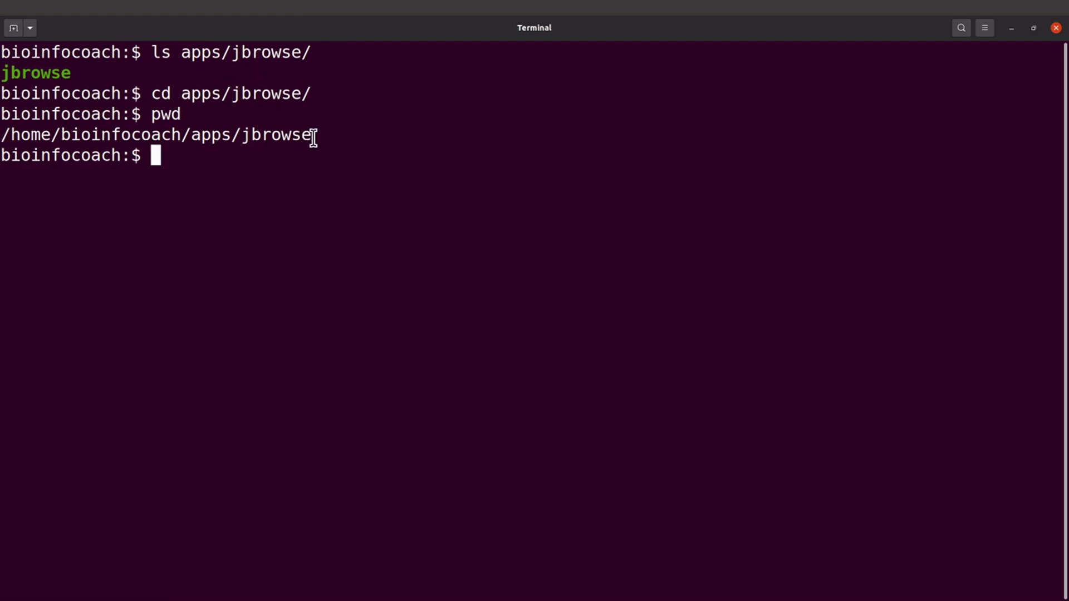
{"action": "left_click_drag", "start_coordinate": [314, 138], "coordinate": [5, 132]}
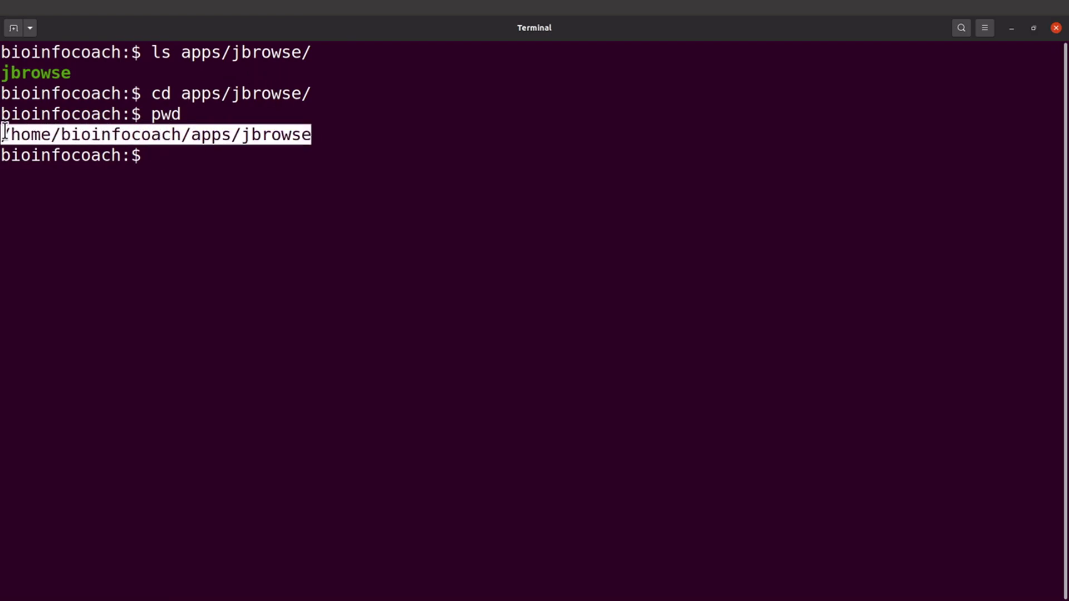
{"action": "right_click", "coordinate": [115, 134]}
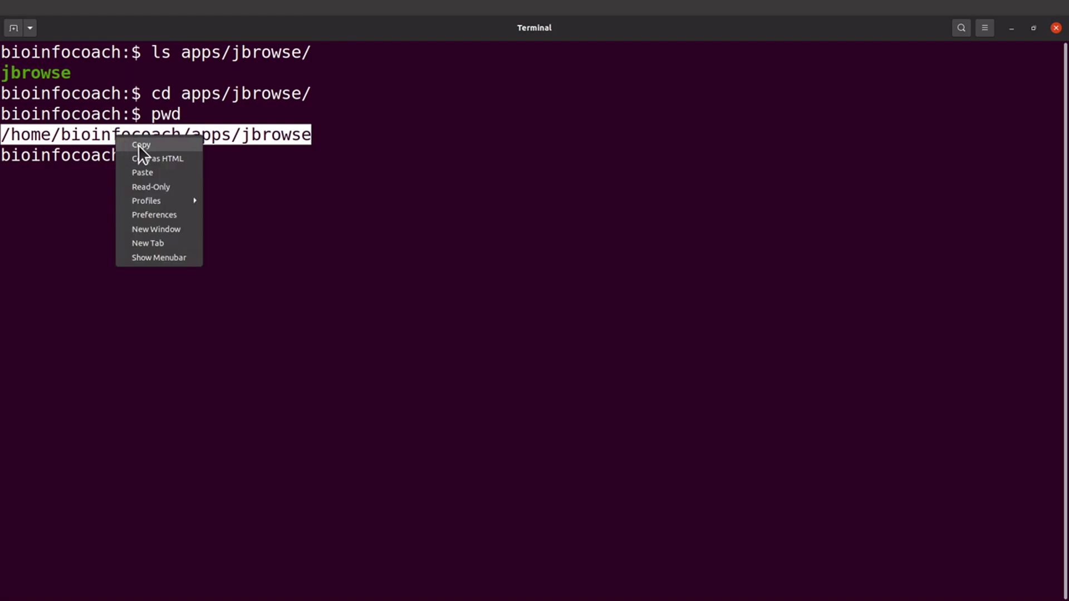
{"action": "left_click", "coordinate": [139, 146]}
{"action": "left_click", "coordinate": [193, 166]}
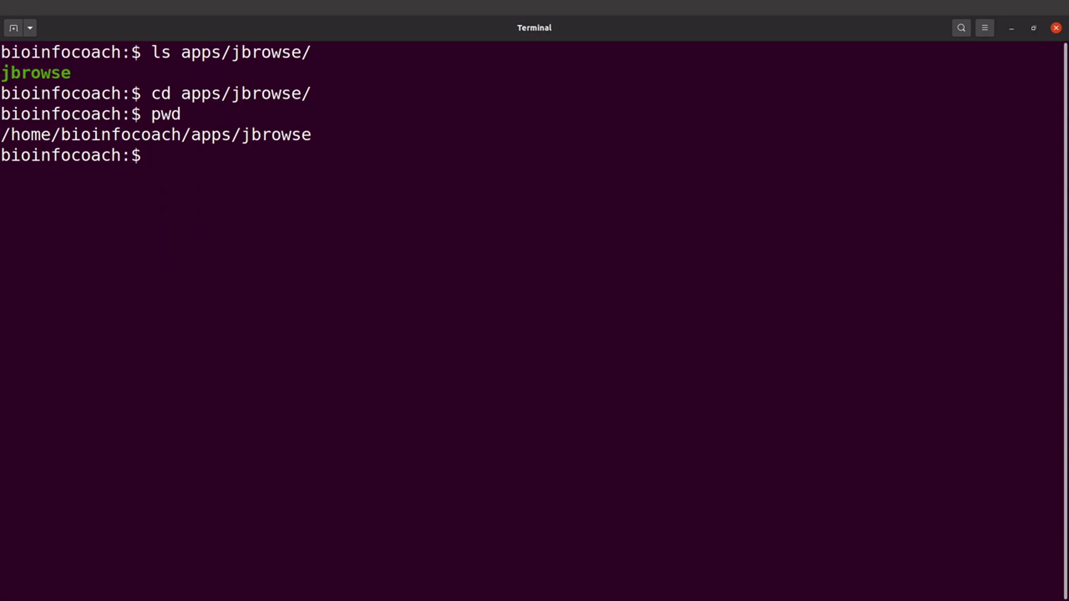
- Return to the home directory and enter the nano .bashrc command
{"action": "type", "text": "cd"}
{"action": "key", "text": "Return"}
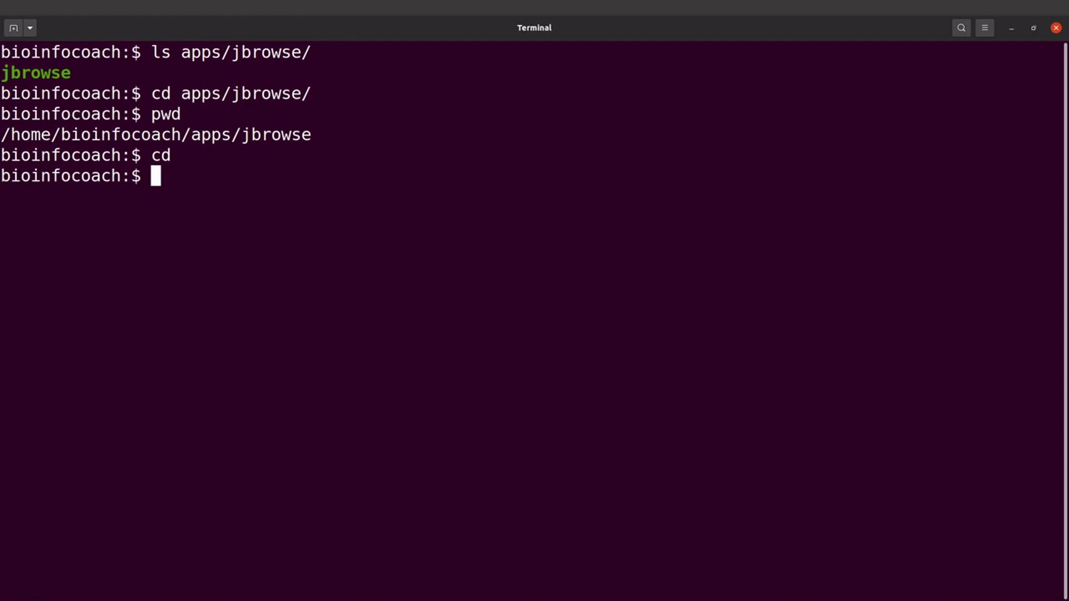
{"action": "type", "text": "nano .bashrc"}
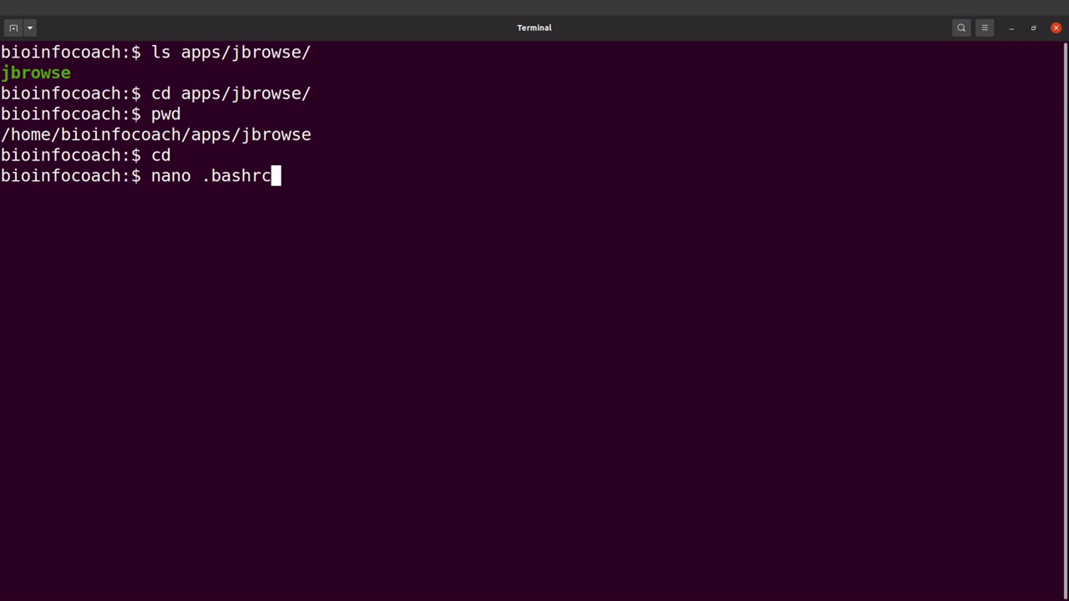
- Open .bashrc in nano and add blank lines after the bash-completion block's closing fi
{"action": "key", "text": "Return"}
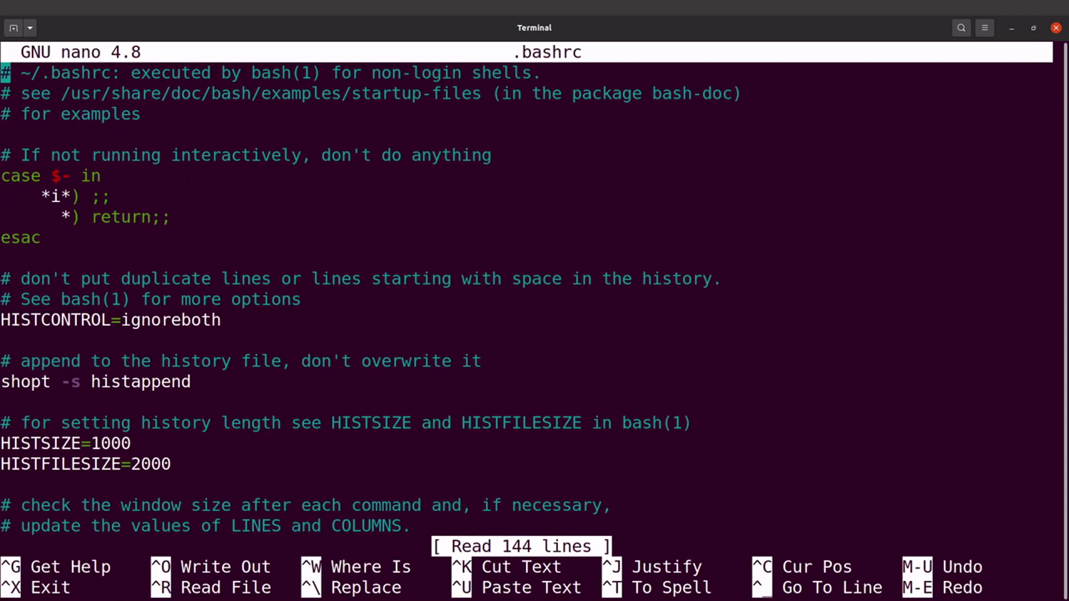
{"action": "key", "text": "Down"}
{"action": "key", "text": "Down"}
{"action": "key", "text": "Down"}
{"action": "key", "text": "Down"}
{"action": "key", "text": "Down"}
{"action": "key", "text": "Down"}
{"action": "key", "text": "Down"}
{"action": "key", "text": "Down"}
{"action": "key", "text": "Down"}
{"action": "key", "text": "Down"}
{"action": "key", "text": "Down"}
{"action": "key", "text": "Down"}
{"action": "key", "text": "Down"}
{"action": "key", "text": "Down"}
{"action": "key", "text": "Down"}
{"action": "key", "text": "Down"}
{"action": "key", "text": "Down"}
{"action": "key", "text": "Down"}
{"action": "key", "text": "Down"}
{"action": "key", "text": "Down"}
{"action": "key", "text": "Down"}
{"action": "key", "text": "Down"}
{"action": "key", "text": "Down"}
{"action": "key", "text": "Down"}
{"action": "key", "text": "Down"}
{"action": "key", "text": "Down"}
{"action": "key", "text": "Down"}
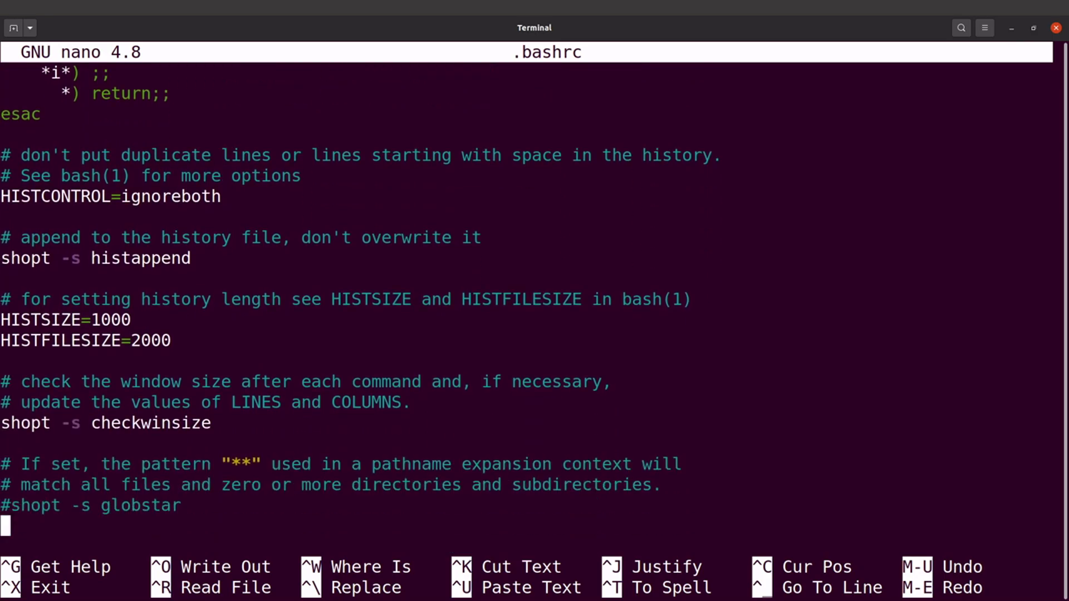
{"action": "key", "text": "Down"}
{"action": "key", "text": "Down"}
{"action": "key", "text": "Down"}
{"action": "key", "text": "Down"}
{"action": "key", "text": "Down"}
{"action": "key", "text": "Down"}
{"action": "key", "text": "Down"}
{"action": "key", "text": "Down"}
{"action": "key", "text": "Down"}
{"action": "key", "text": "Down"}
{"action": "key", "text": "Down"}
{"action": "key", "text": "Down"}
{"action": "key", "text": "Down"}
{"action": "key", "text": "Down"}
{"action": "key", "text": "Down"}
{"action": "key", "text": "Down"}
{"action": "key", "text": "Down"}
{"action": "key", "text": "Down"}
{"action": "key", "text": "Down"}
{"action": "key", "text": "Down"}
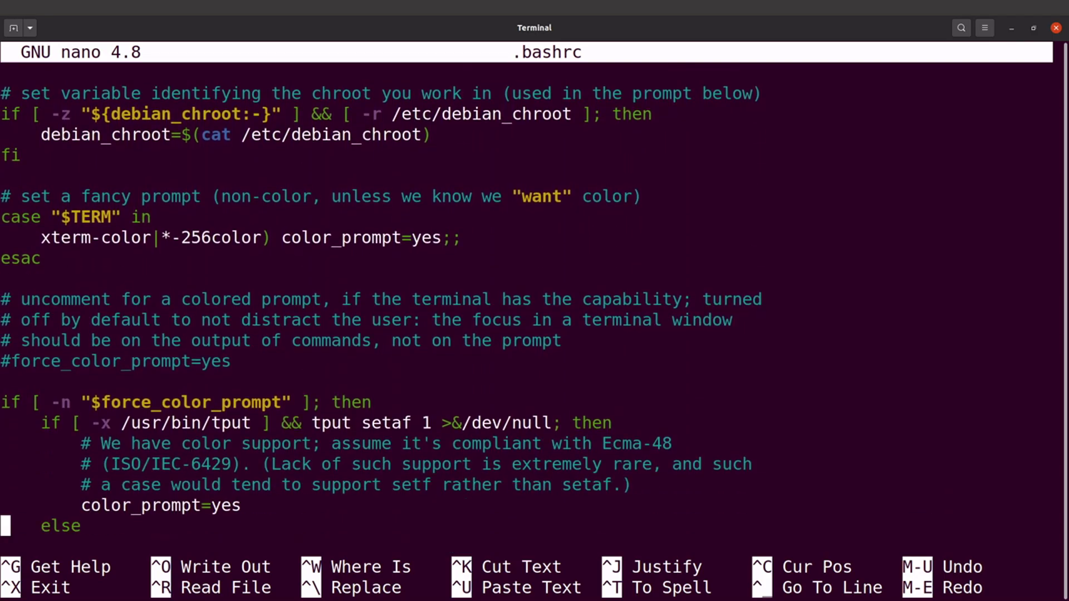
{"action": "key", "text": "Down"}
{"action": "key", "text": "Down"}
{"action": "key", "text": "Down"}
{"action": "key", "text": "Down"}
{"action": "key", "text": "Down"}
{"action": "key", "text": "Down"}
{"action": "key", "text": "Down"}
{"action": "key", "text": "Down"}
{"action": "key", "text": "Down"}
{"action": "key", "text": "Down"}
{"action": "key", "text": "Down"}
{"action": "key", "text": "Down"}
{"action": "key", "text": "Down"}
{"action": "key", "text": "Down"}
{"action": "key", "text": "Down"}
{"action": "key", "text": "Down"}
{"action": "key", "text": "Down"}
{"action": "key", "text": "Down"}
{"action": "key", "text": "Down"}
{"action": "key", "text": "Down"}
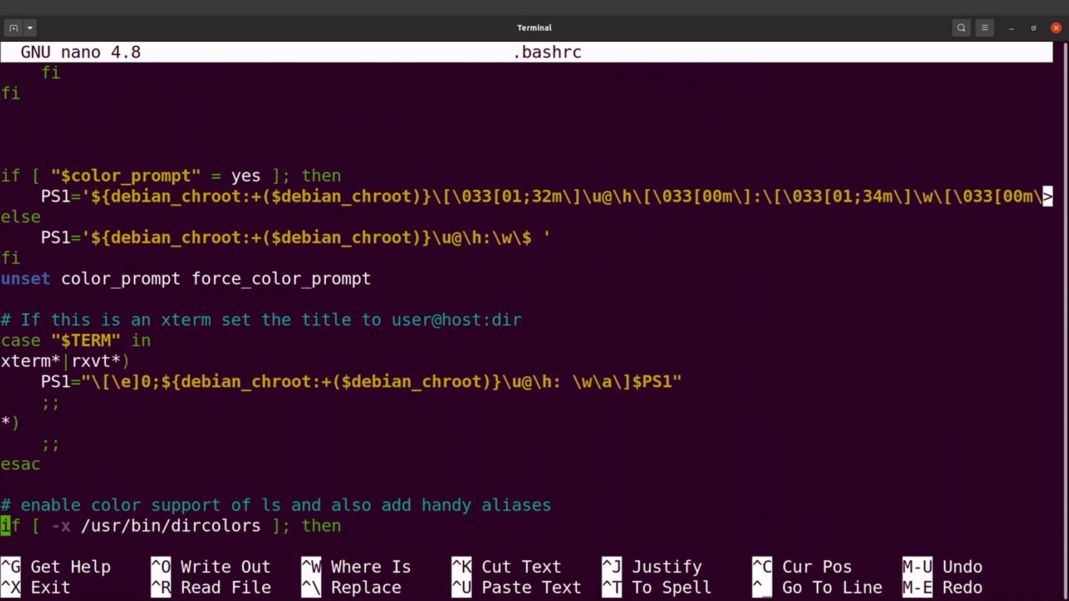
{"action": "key", "text": "Down"}
{"action": "key", "text": "Down"}
{"action": "key", "text": "Down"}
{"action": "key", "text": "Down"}
{"action": "key", "text": "Down"}
{"action": "key", "text": "Down"}
{"action": "key", "text": "Down"}
{"action": "key", "text": "Down"}
{"action": "key", "text": "Down"}
{"action": "key", "text": "Down"}
{"action": "key", "text": "Down"}
{"action": "key", "text": "Down"}
{"action": "key", "text": "Down"}
{"action": "key", "text": "Down"}
{"action": "key", "text": "Down"}
{"action": "key", "text": "Down"}
{"action": "key", "text": "Down"}
{"action": "key", "text": "Down"}
{"action": "key", "text": "Down"}
{"action": "key", "text": "Down"}
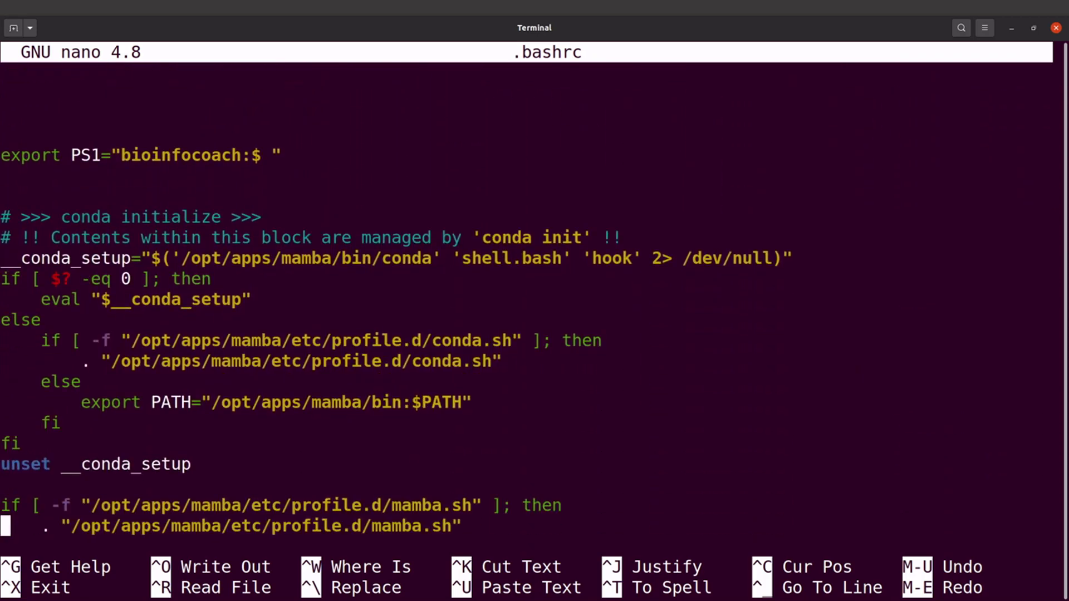
{"action": "key", "text": "Up"}
{"action": "key", "text": "Up"}
{"action": "key", "text": "Up"}
{"action": "key", "text": "Up"}
{"action": "key", "text": "Up"}
{"action": "key", "text": "Up"}
{"action": "key", "text": "Up"}
{"action": "key", "text": "Up"}
{"action": "key", "text": "Up"}
{"action": "key", "text": "Up"}
{"action": "key", "text": "Up"}
{"action": "key", "text": "Up"}
{"action": "key", "text": "Up"}
{"action": "key", "text": "Up"}
{"action": "key", "text": "Up"}
{"action": "key", "text": "Up"}
{"action": "key", "text": "Up"}
{"action": "key", "text": "Up"}
{"action": "key", "text": "Up"}
{"action": "key", "text": "Up"}
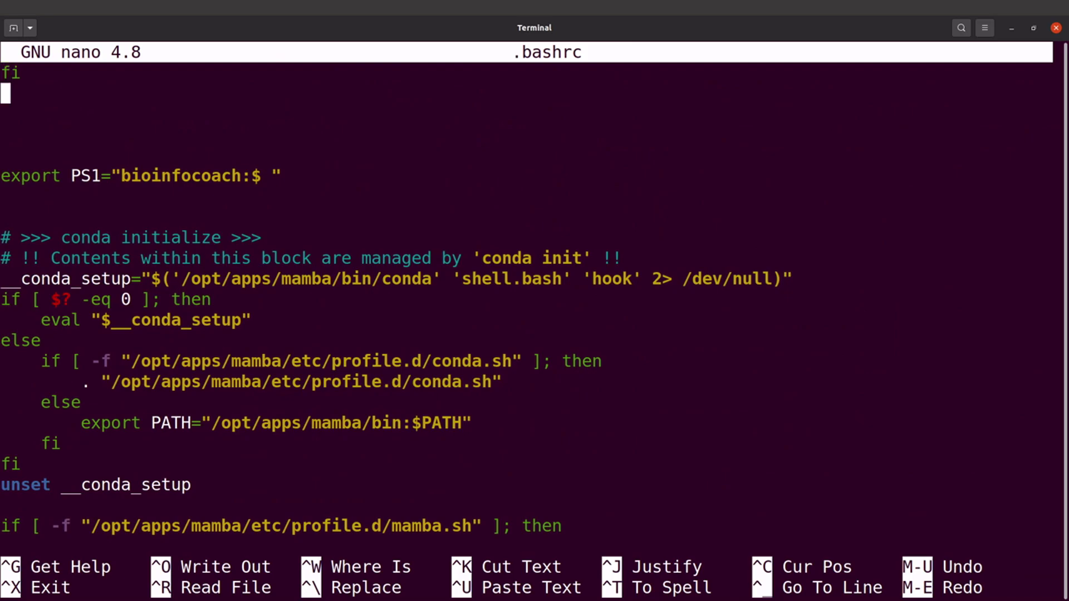
{"action": "key", "text": "Return"}
{"action": "key", "text": "Return"}
{"action": "key", "text": "Return"}
{"action": "key", "text": "Return"}
{"action": "key", "text": "Return"}
{"action": "key", "text": "Return"}
{"action": "key", "text": "Return"}
{"action": "key", "text": "Return"}
{"action": "key", "text": "Return"}
{"action": "key", "text": "Up"}
{"action": "key", "text": "Up"}
{"action": "key", "text": "Up"}
{"action": "key", "text": "Up"}
{"action": "key", "text": "Up"}
{"action": "key", "text": "Up"}
{"action": "key", "text": "Up"}
{"action": "key", "text": "Up"}
{"action": "key", "text": "Up"}
{"action": "key", "text": "Up"}
{"action": "key", "text": "Up"}
{"action": "key", "text": "Up"}
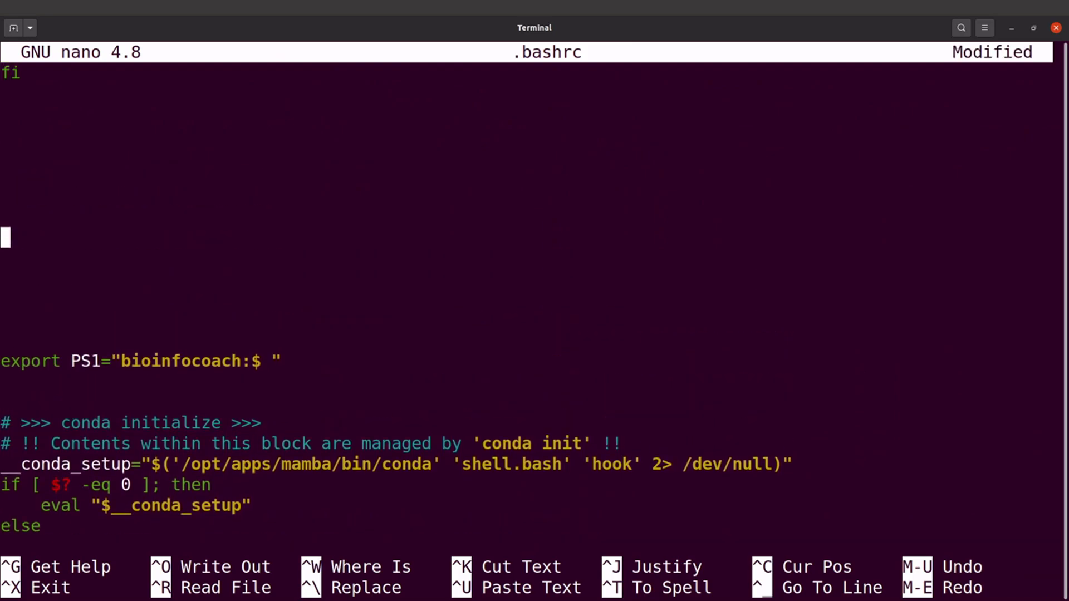
{"action": "key", "text": "Up"}
{"action": "key", "text": "Up"}
{"action": "key", "text": "Up"}
{"action": "key", "text": "Up"}
{"action": "key", "text": "Up"}
- Add a line 'export PATH=$PATH:' followed by the pasted apps/jbrowse folder path
{"action": "key", "text": "Down"}
{"action": "key", "text": "Down"}
{"action": "key", "text": "Down"}
{"action": "key", "text": "Down"}
{"action": "key", "text": "Down"}
{"action": "key", "text": "Down"}
{"action": "key", "text": "Down"}
{"action": "key", "text": "Down"}
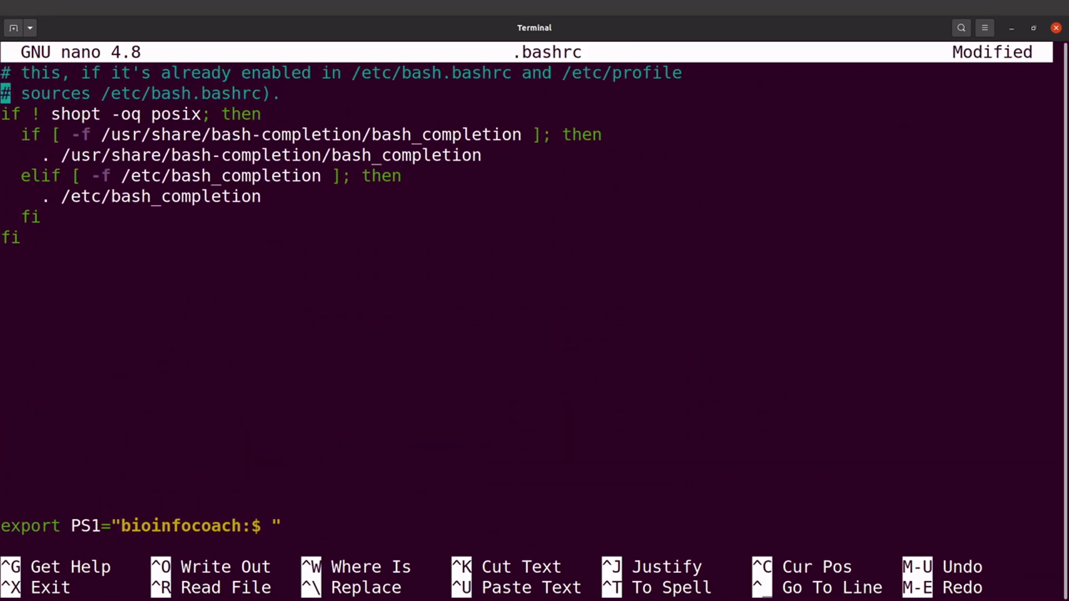
{"action": "key", "text": "Down"}
{"action": "key", "text": "Down"}
{"action": "key", "text": "Down"}
{"action": "key", "text": "Down"}
{"action": "key", "text": "Down"}
{"action": "key", "text": "Return"}
{"action": "type", "text": "e"}
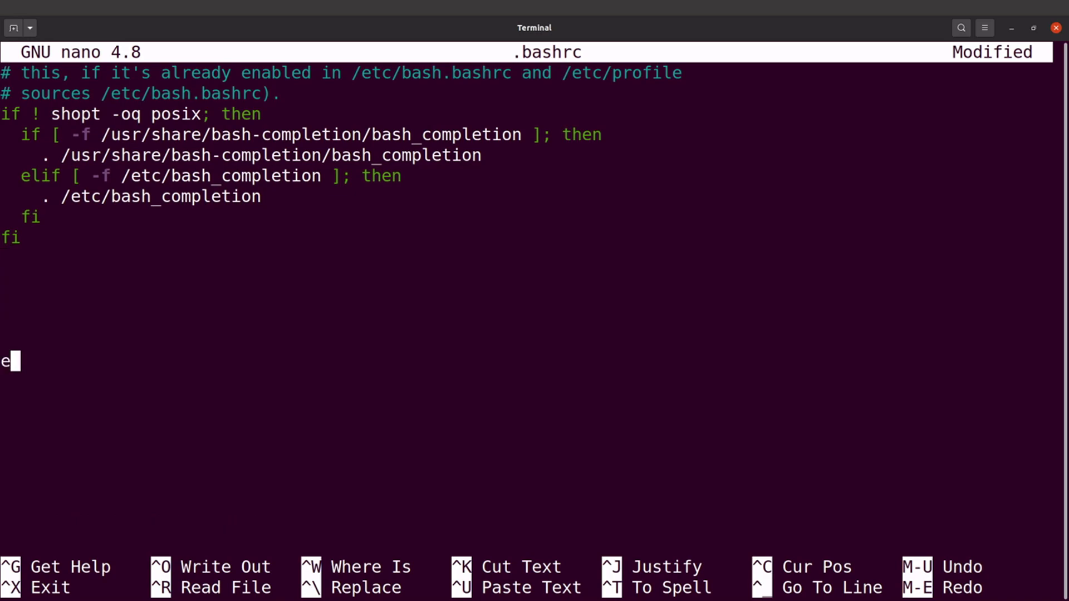
{"action": "type", "text": "xport P"}
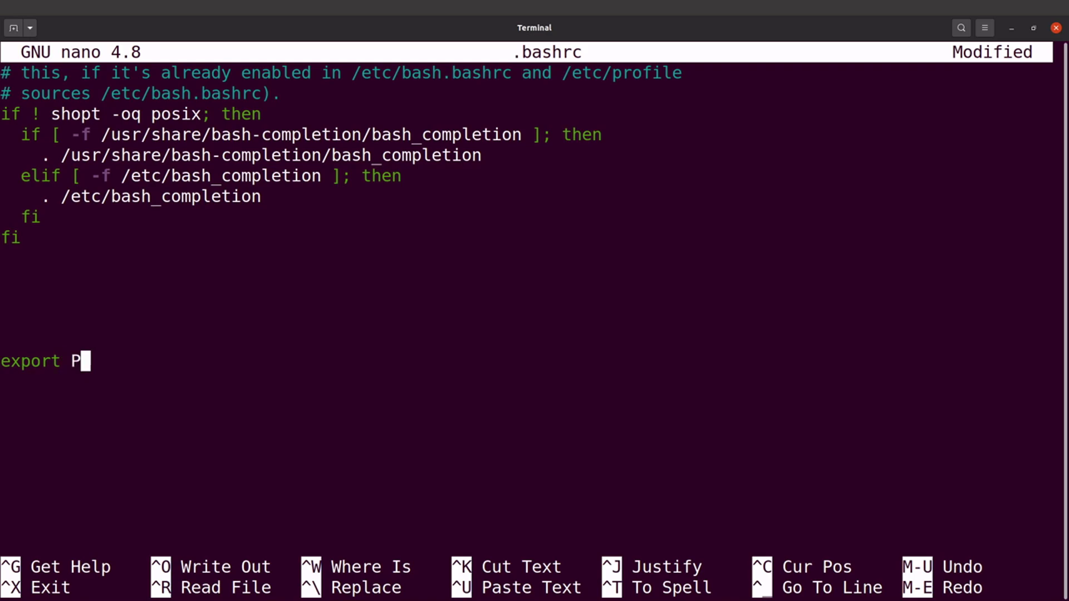
{"action": "type", "text": "ATH=$PATH"}
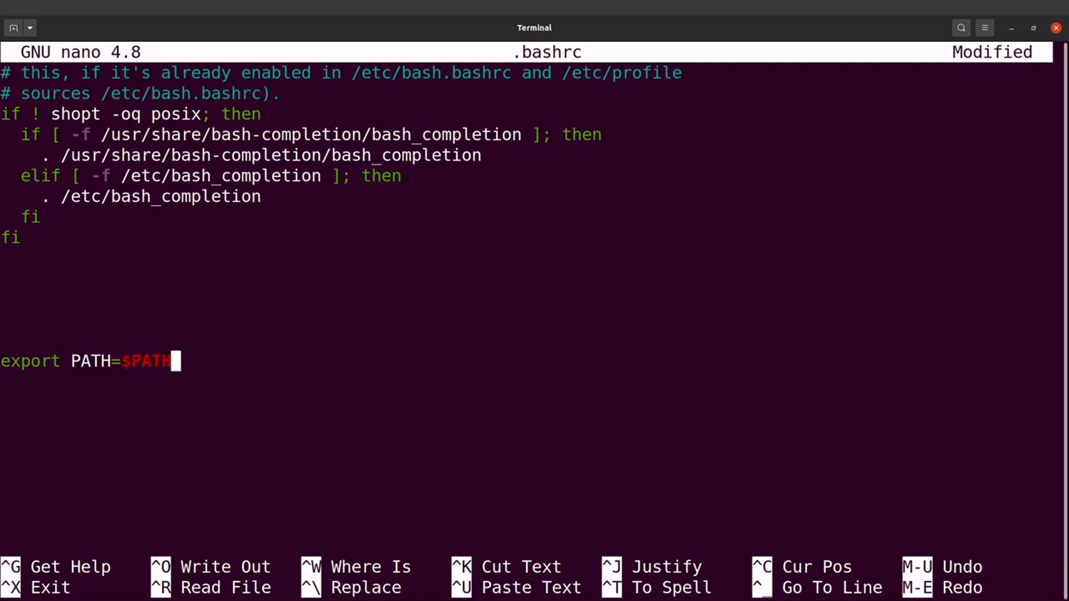
{"action": "type", "text": ":"}
{"action": "right_click", "coordinate": [233, 362]}
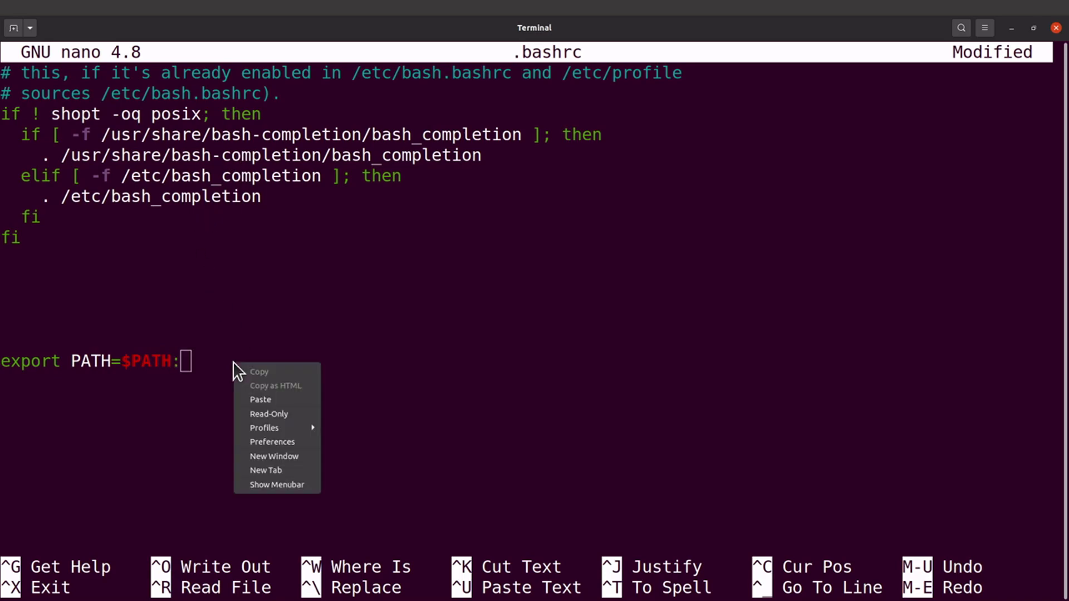
{"action": "left_click", "coordinate": [265, 401]}
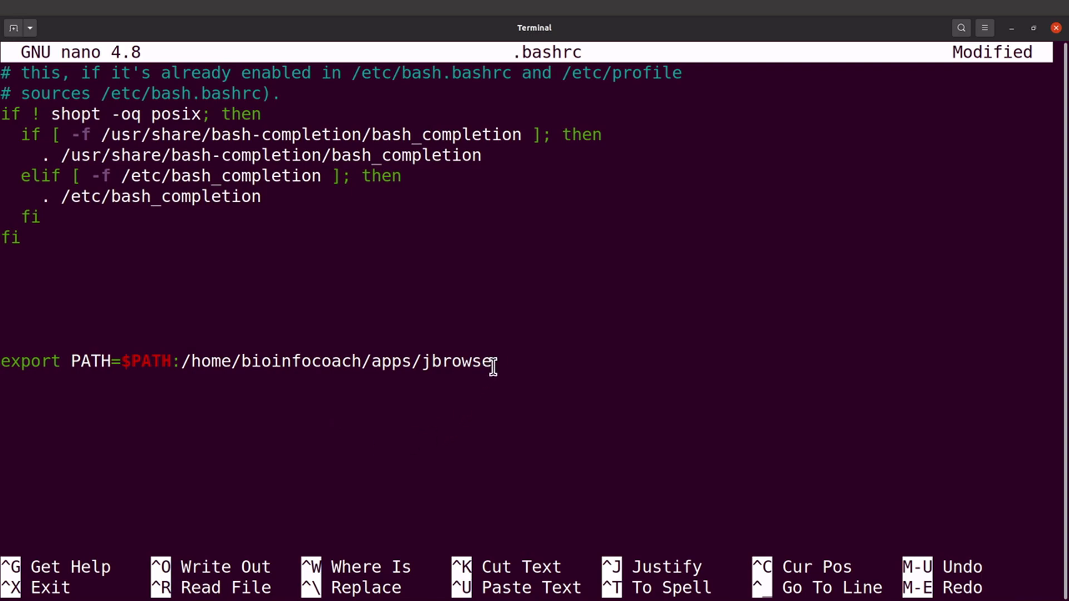
{"action": "left_click_drag", "start_coordinate": [493, 368], "coordinate": [180, 370]}
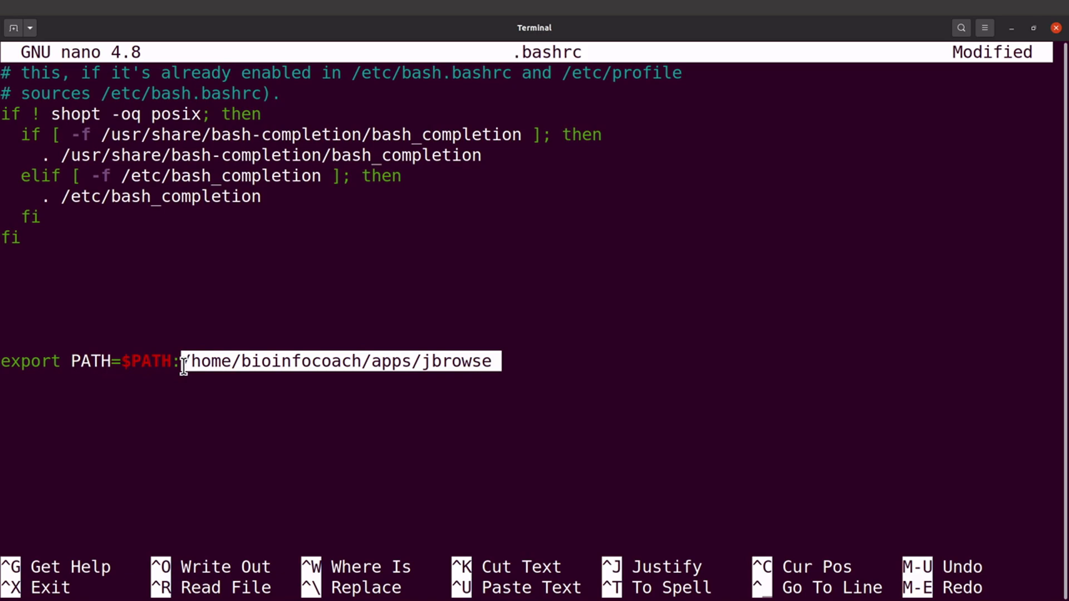
{"action": "left_click", "coordinate": [179, 369]}
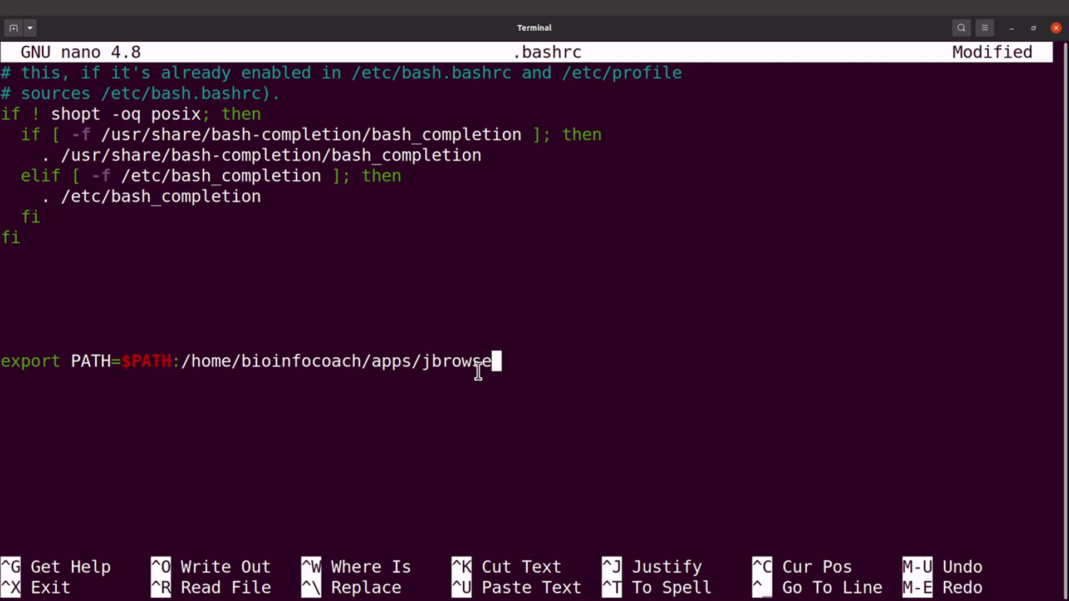
{"action": "left_click_drag", "start_coordinate": [495, 363], "coordinate": [184, 367]}
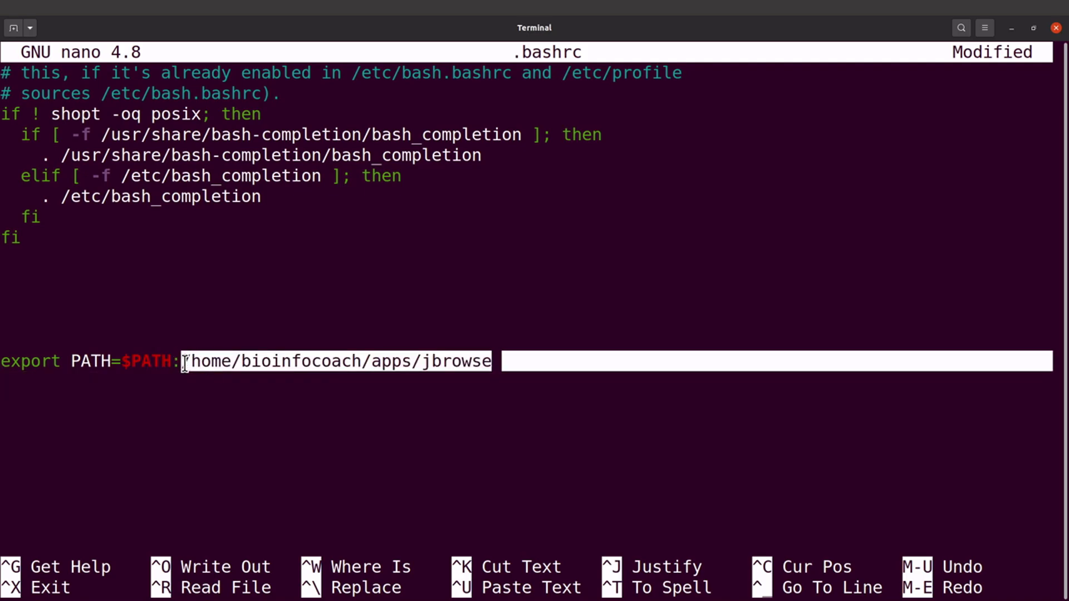
{"action": "left_click", "coordinate": [185, 365]}
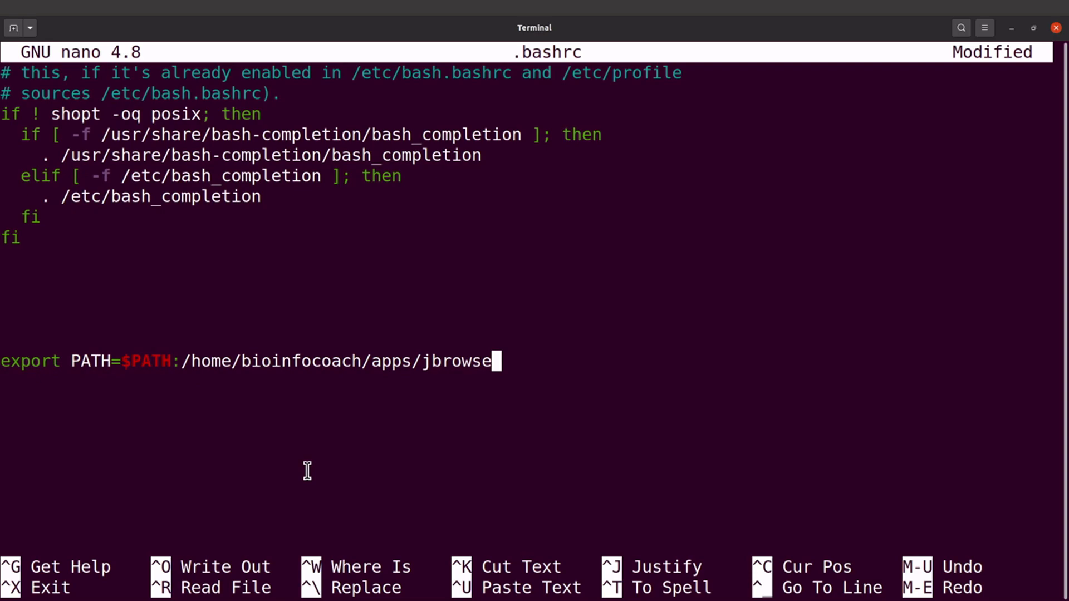
- Save the modified .bashrc and exit nano
{"action": "key", "text": "ctrl+x"}
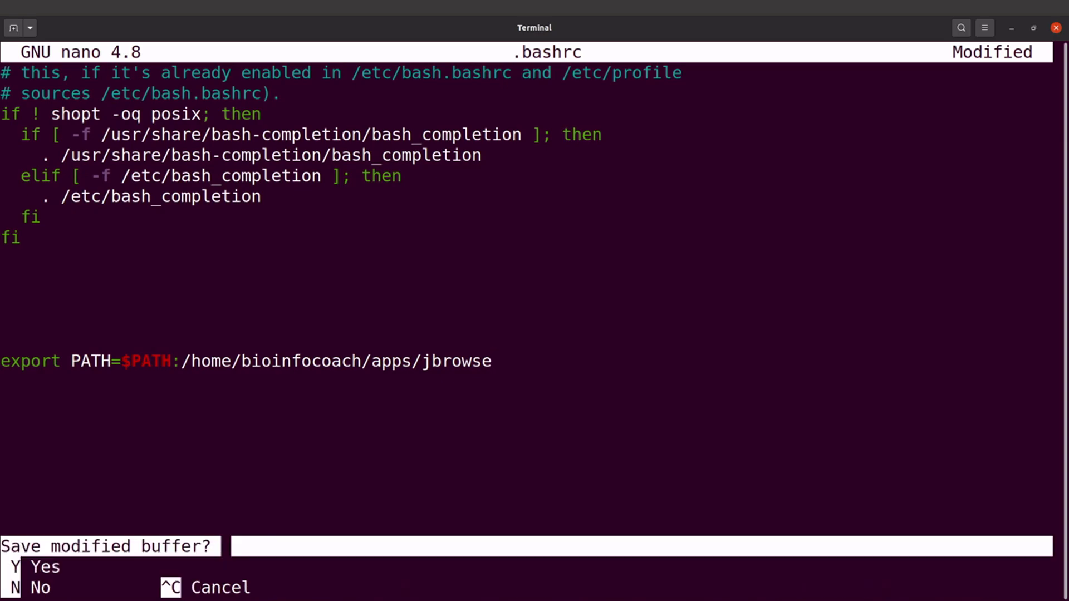
{"action": "key", "text": "y"}
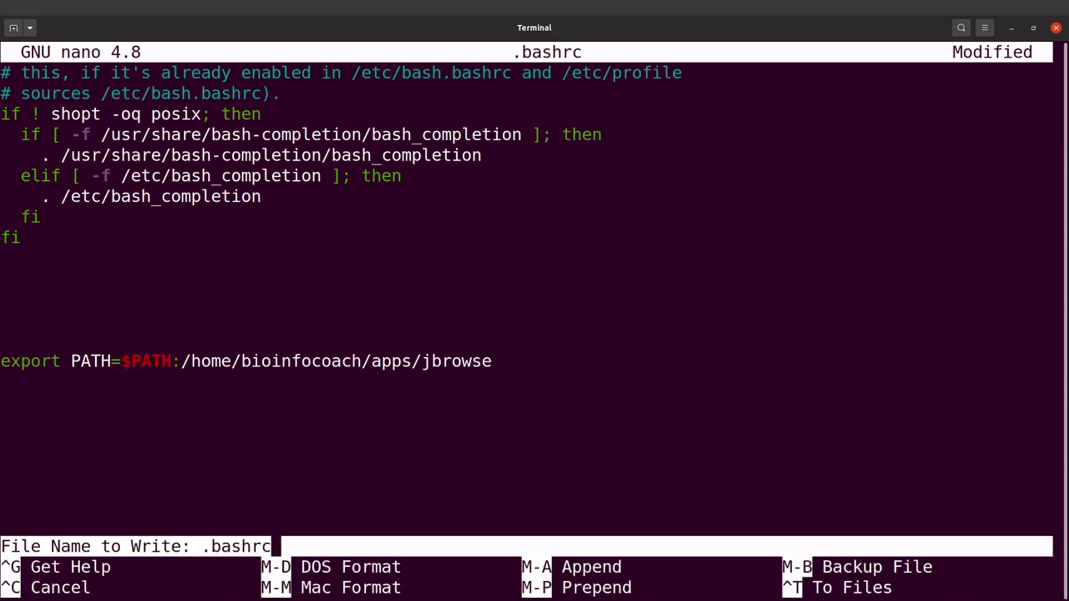
{"action": "key", "text": "Return"}
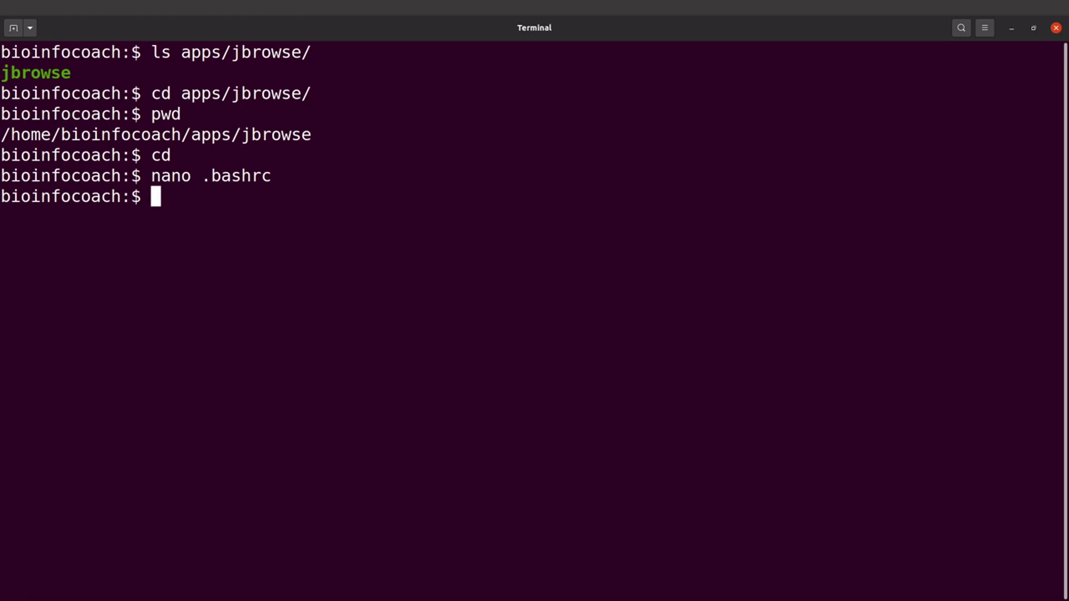
- Clear the terminal and launch JBrowse Desktop with the plain jbrowse command
{"action": "key", "text": "ctrl+l"}
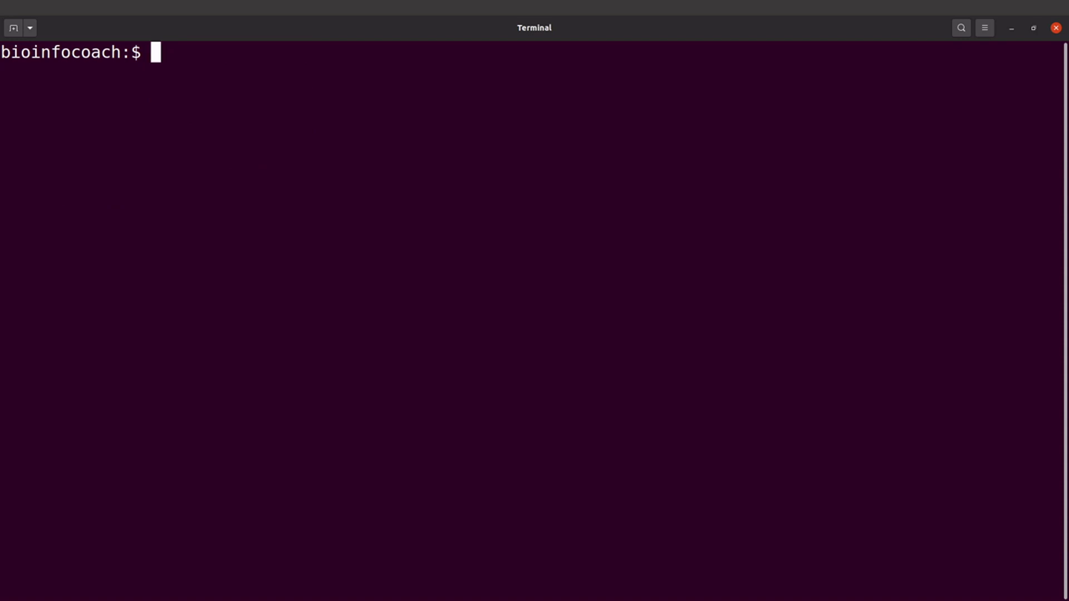
{"action": "type", "text": "jbrows"}
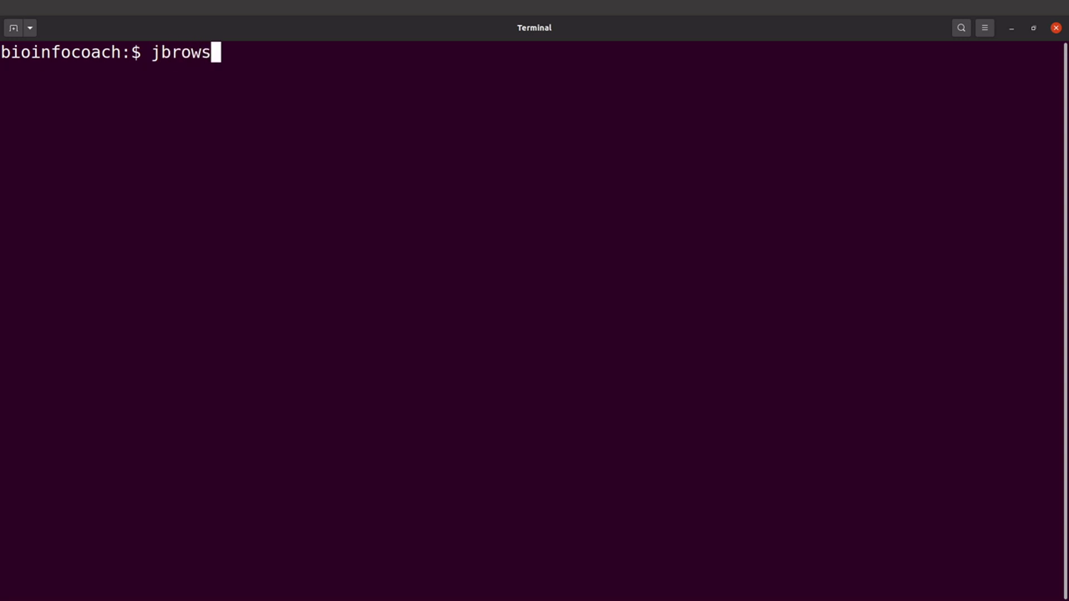
{"action": "type", "text": "e"}
{"action": "key", "text": "Return"}
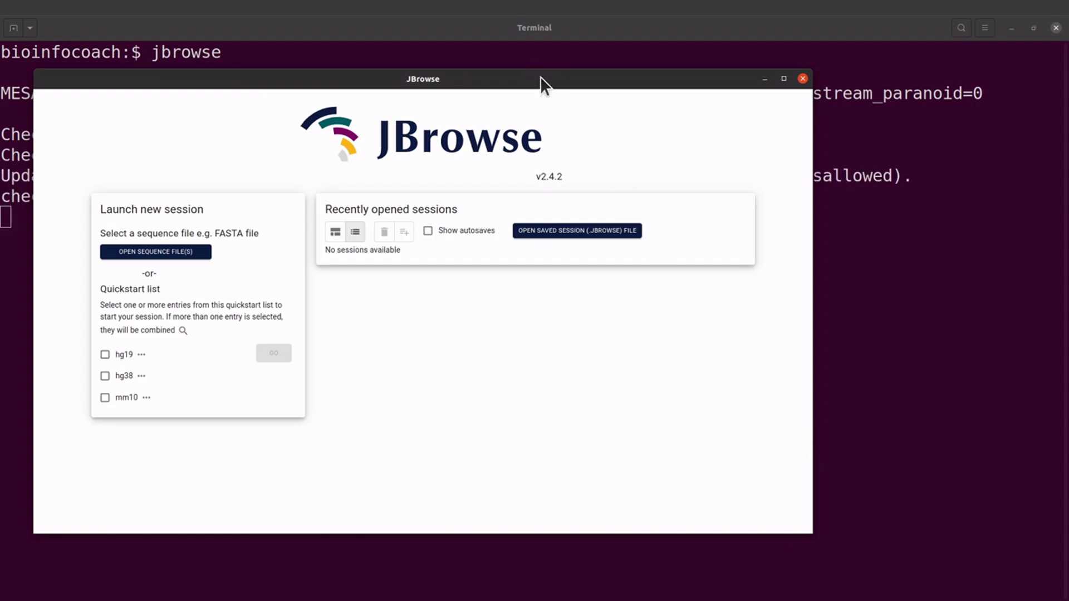
- Move the JBrowse v2.4.2 start window up and maximize it to full screen
{"action": "left_click_drag", "start_coordinate": [540, 76], "coordinate": [534, 49]}
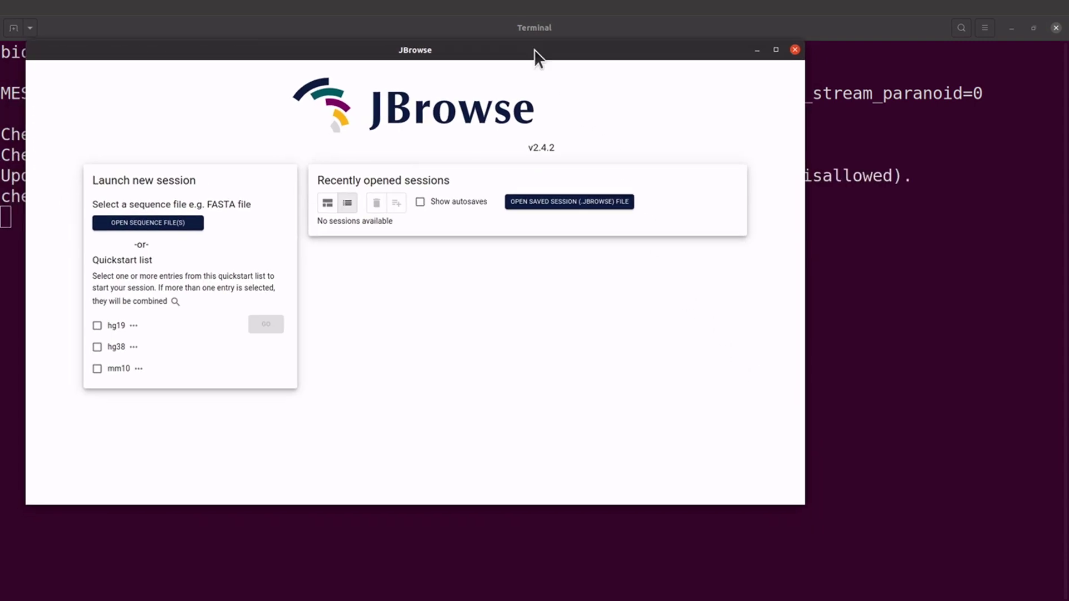
{"action": "left_click", "coordinate": [776, 48]}
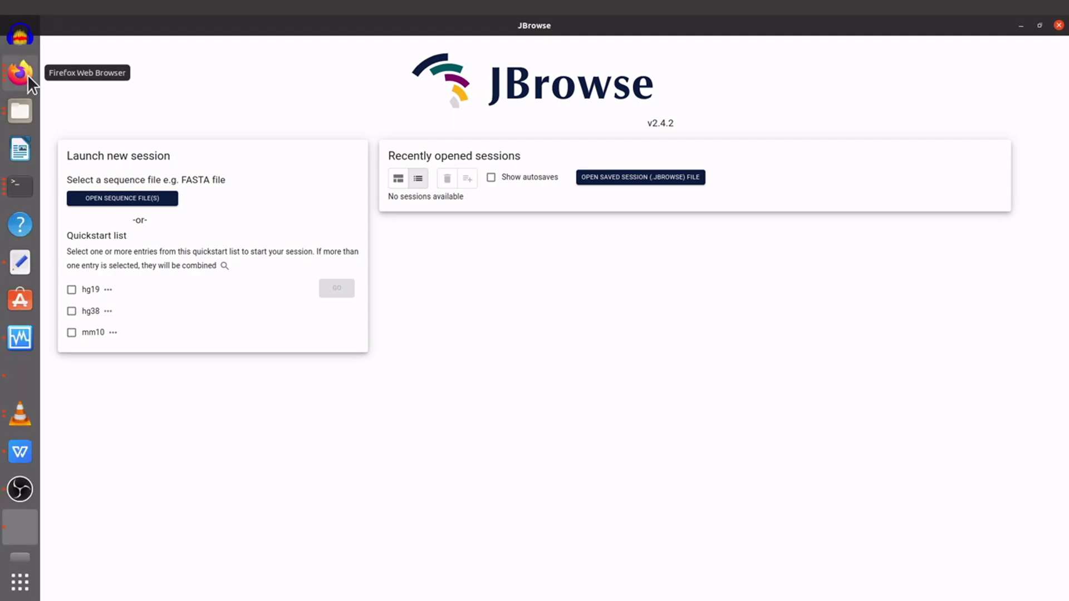
- In Firefox, go to the genome-visualization repository's datasets folder and the annotation_1.zip page
{"action": "left_click", "coordinate": [28, 75]}
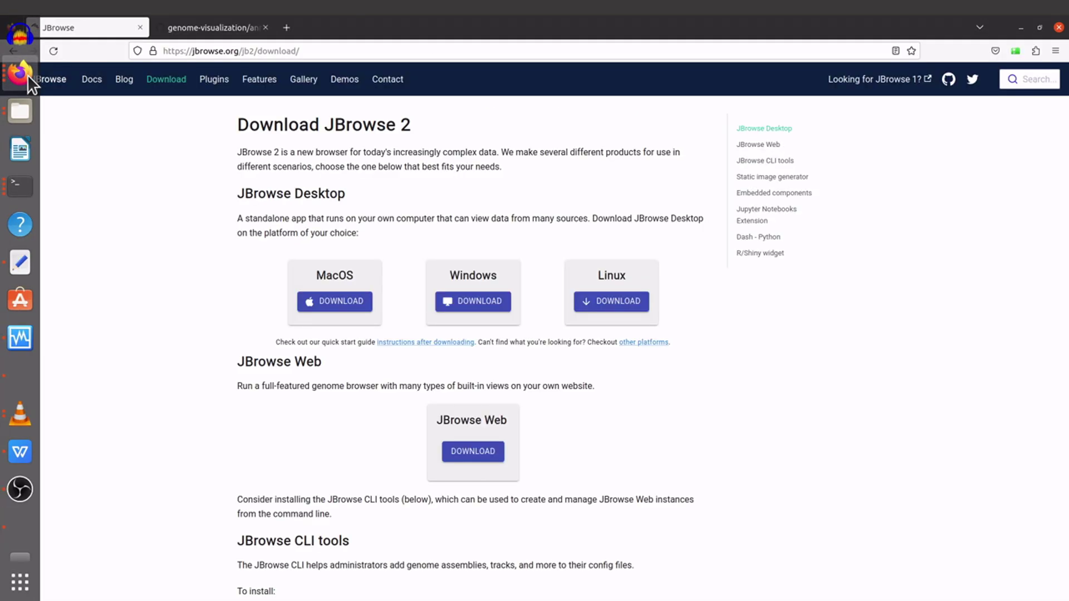
{"action": "left_click", "coordinate": [211, 27]}
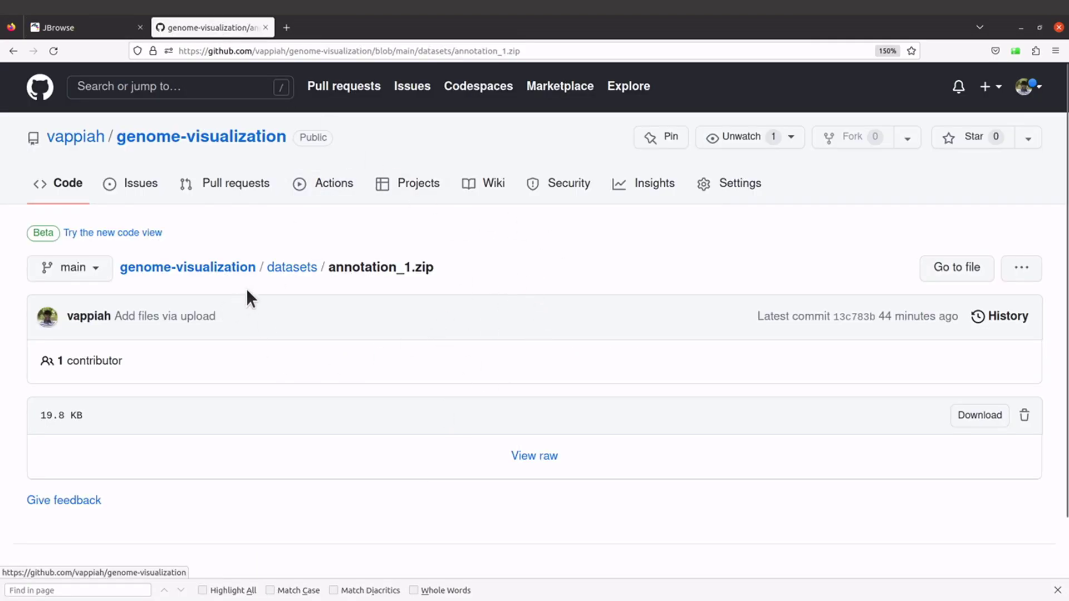
{"action": "left_click", "coordinate": [195, 144]}
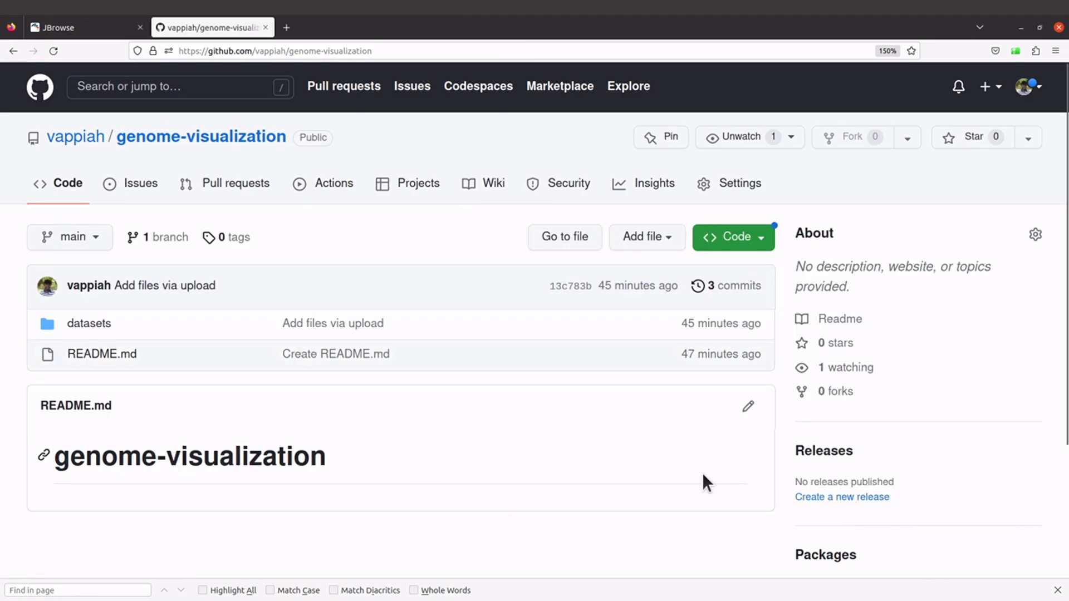
{"action": "left_click", "coordinate": [111, 329]}
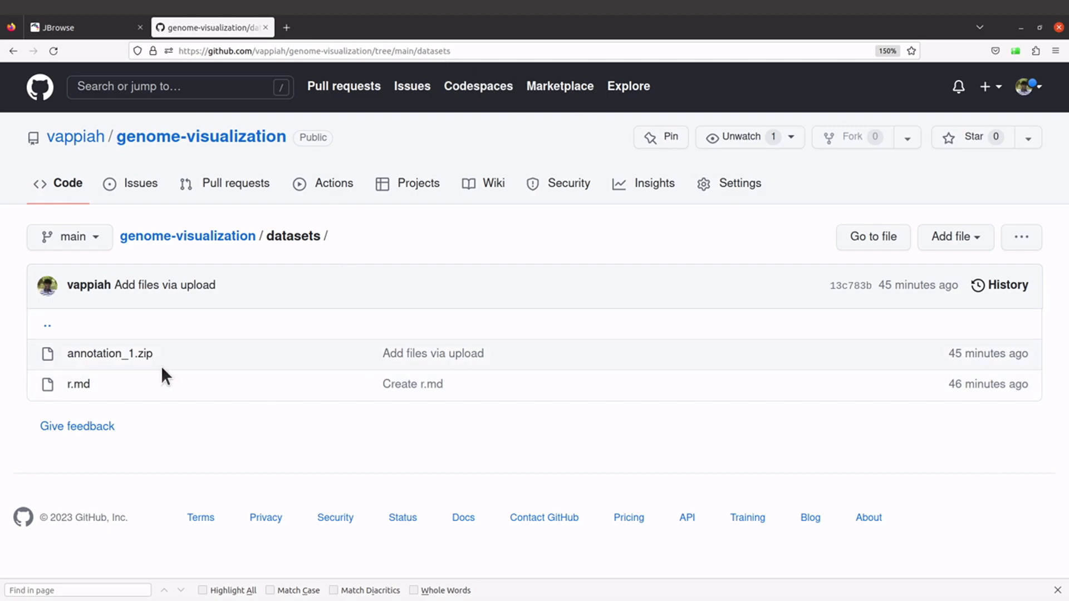
{"action": "left_click", "coordinate": [107, 360]}
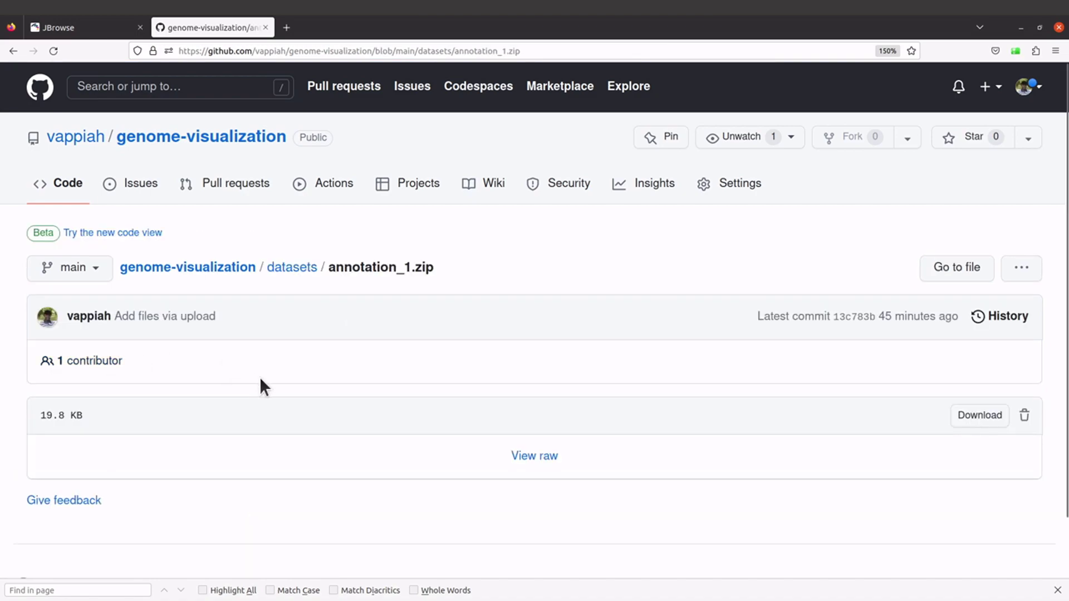
- Copy the annotation_1.zip download link and return to the Terminal
{"action": "right_click", "coordinate": [982, 416]}
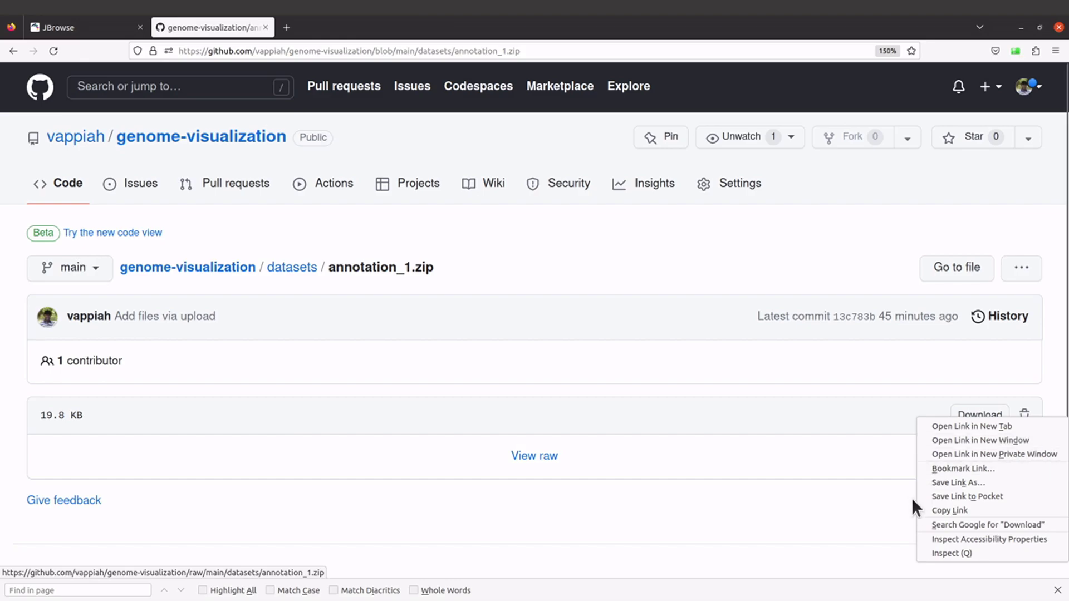
{"action": "left_click", "coordinate": [961, 512]}
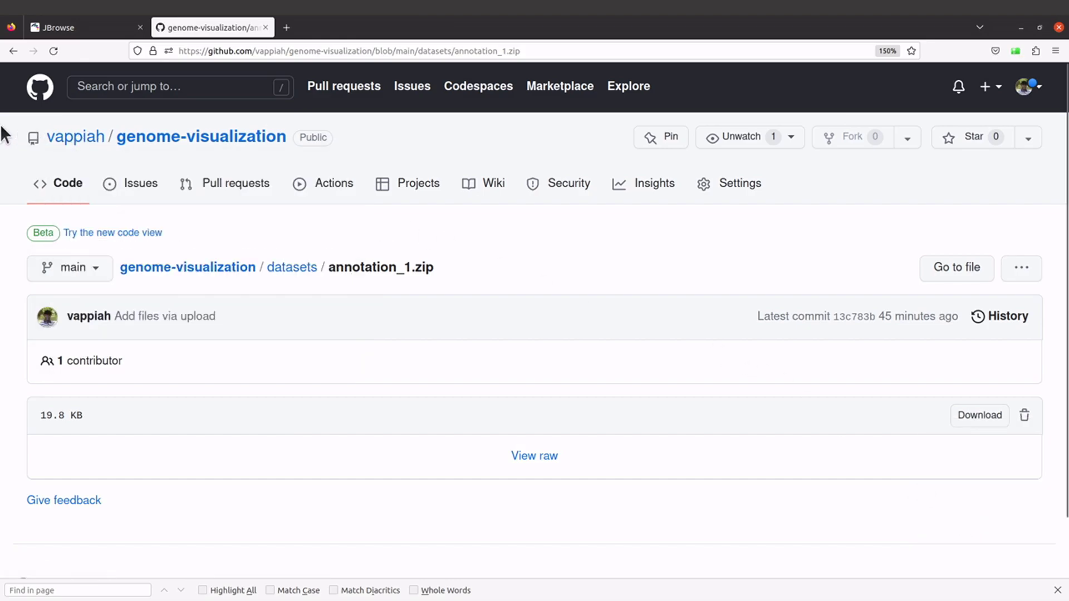
{"action": "mouse_move", "coordinate": [2, 122]}
{"action": "left_click", "coordinate": [14, 186]}
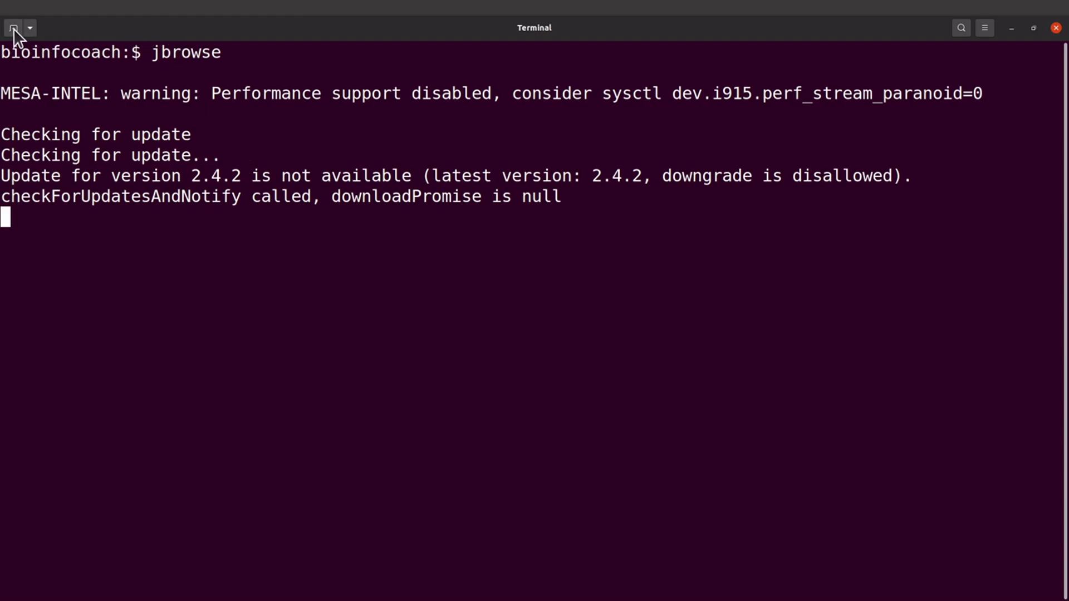
- Stop jbrowse, clear the screen, then create an annotation folder and move into it
{"action": "key", "text": "ctrl+c"}
{"action": "key", "text": "ctrl+l"}
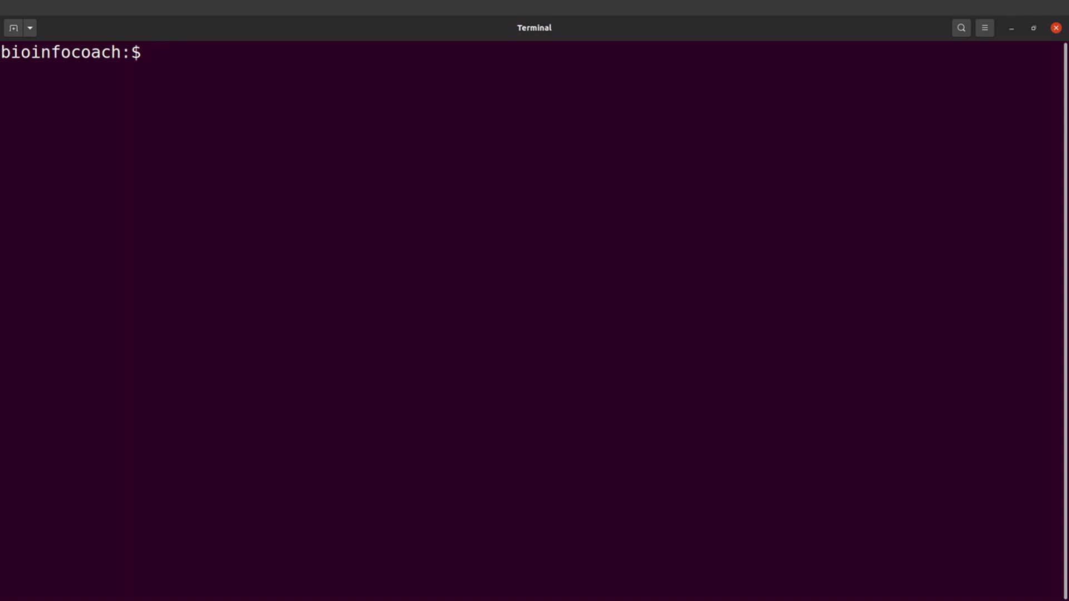
{"action": "type", "text": "mkdir annotation"}
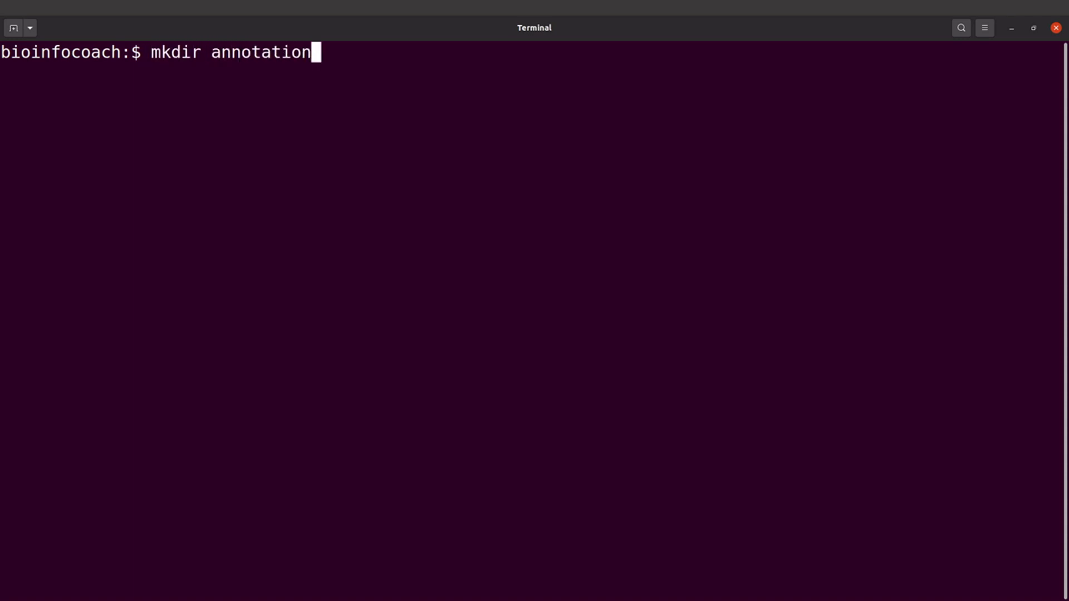
{"action": "key", "text": "Return"}
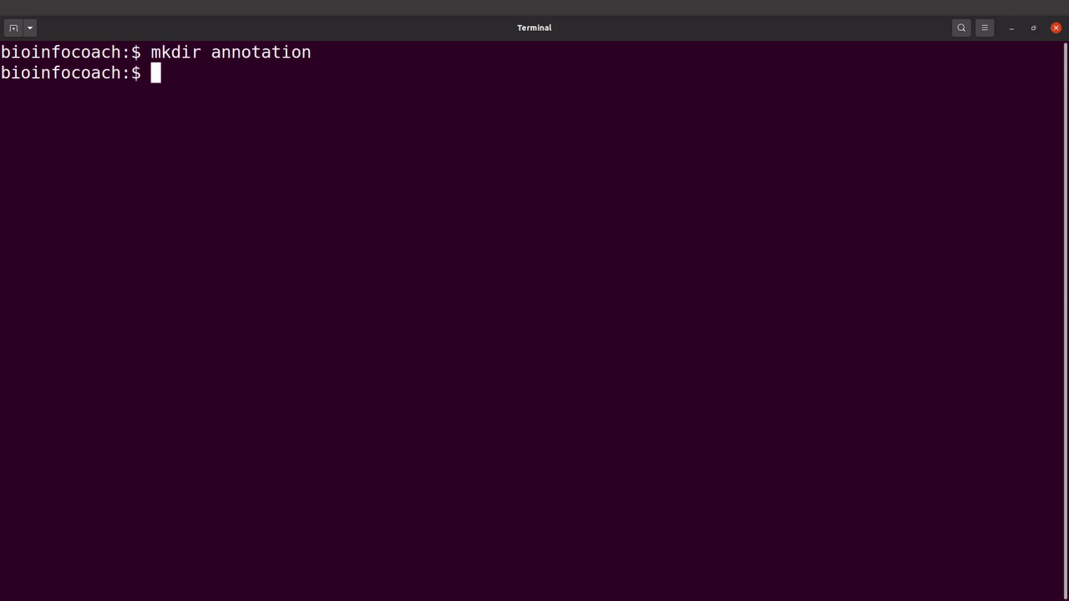
{"action": "type", "text": "cd anno"}
{"action": "key", "text": "Tab"}
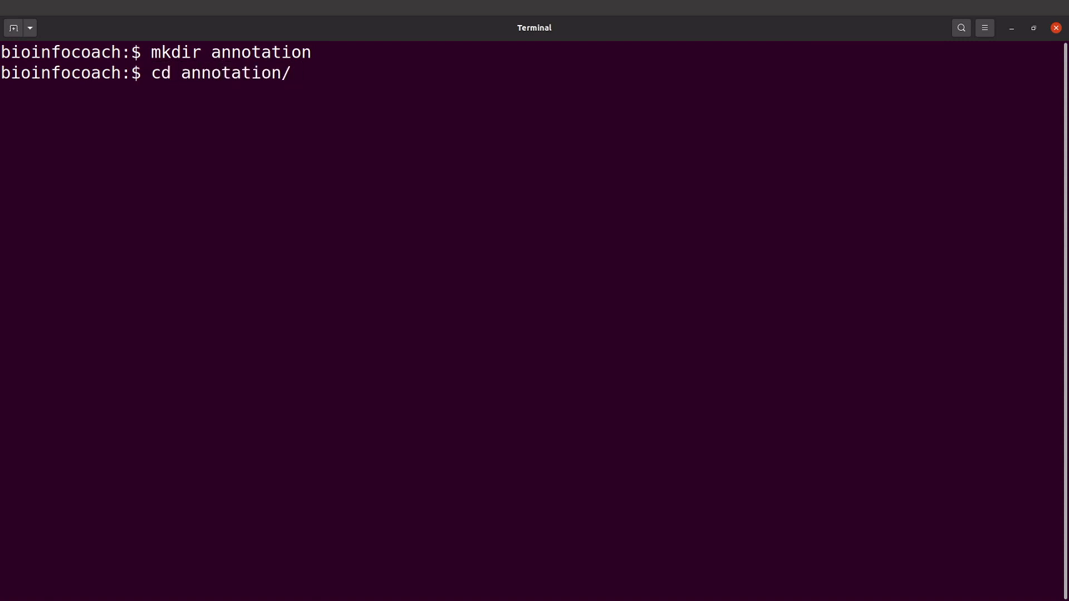
{"action": "key", "text": "Return"}
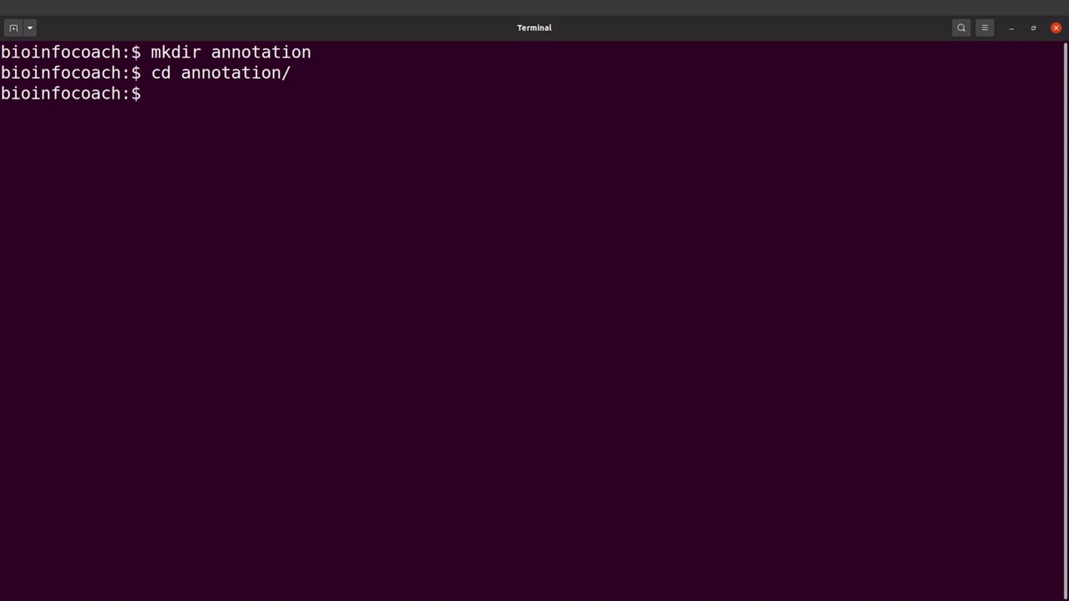
- Download annotation_1.zip with wget using the pasted GitHub link, then clear the screen
{"action": "type", "text": "wget"}
{"action": "right_click", "coordinate": [511, 194]}
{"action": "left_click", "coordinate": [543, 233]}
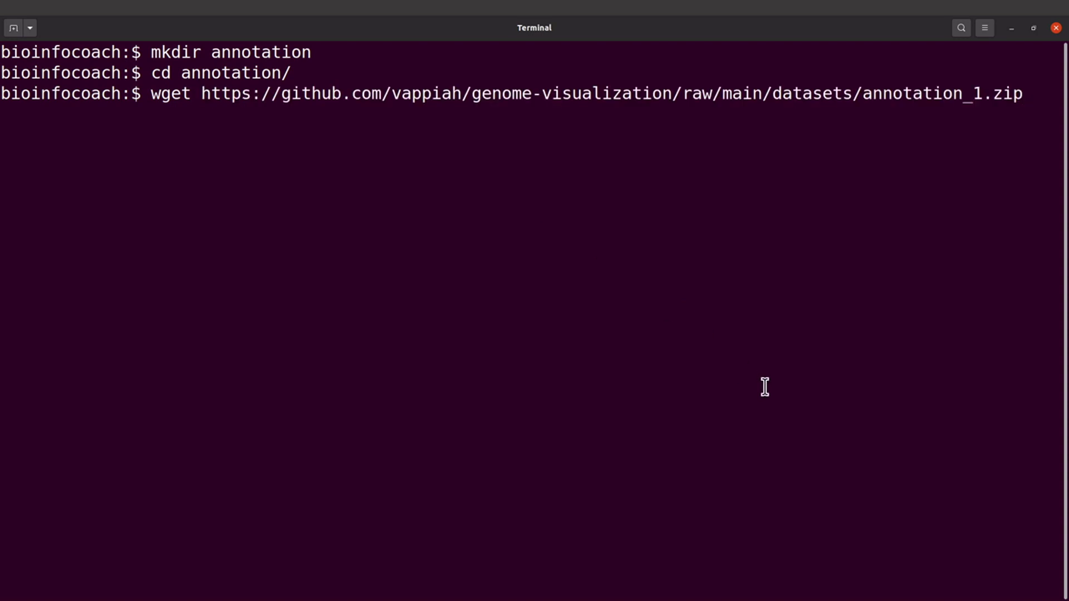
{"action": "key", "text": "Return"}
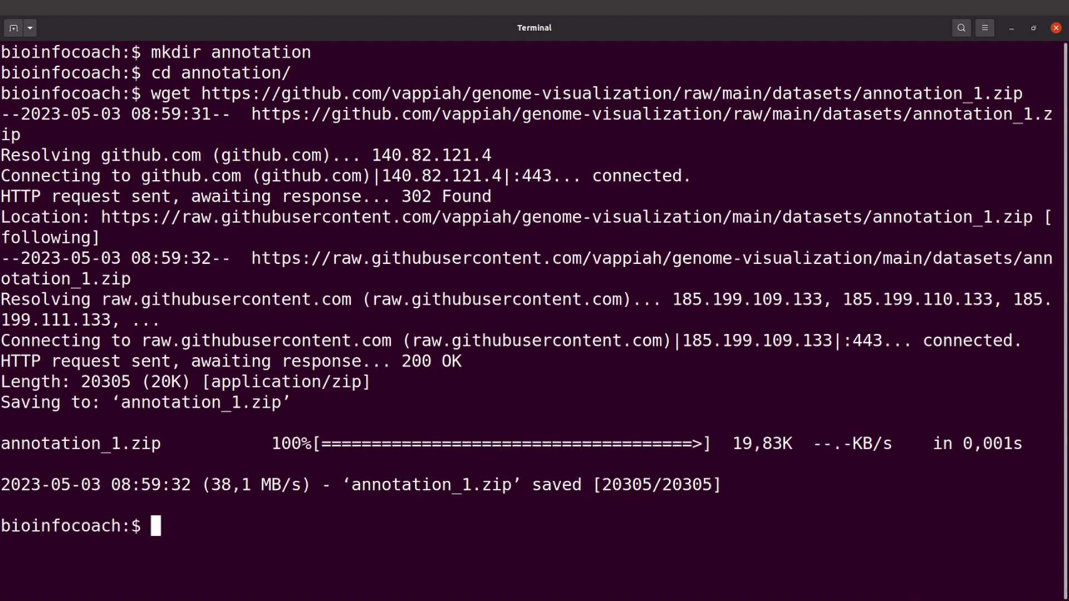
{"action": "type", "text": "clear"}
{"action": "key", "text": "Return"}
- Unzip annotation_1.zip and list the extracted files
{"action": "type", "text": "ls"}
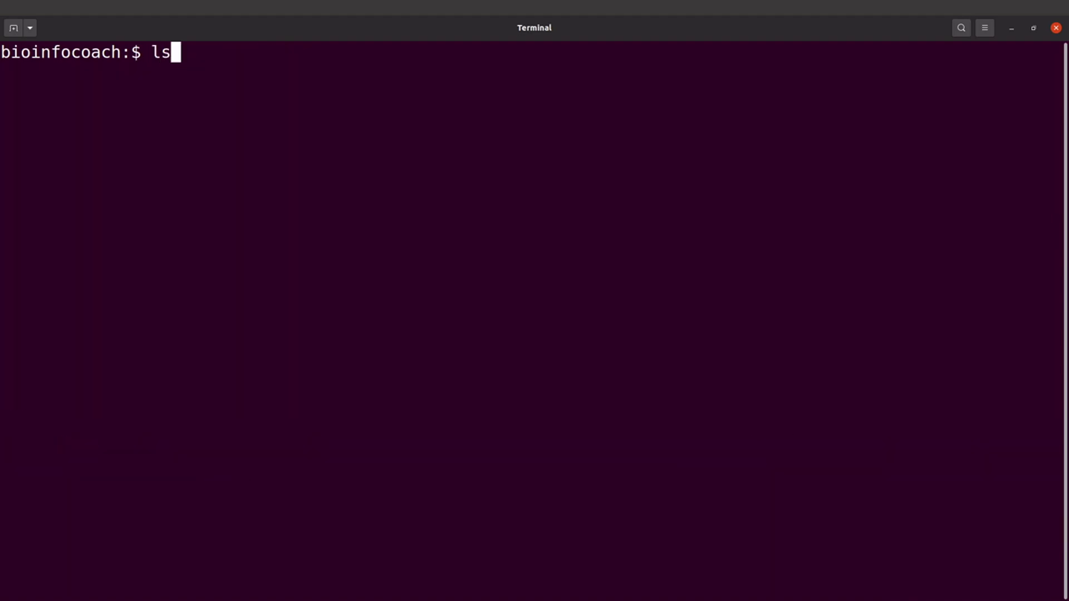
{"action": "key", "text": "Return"}
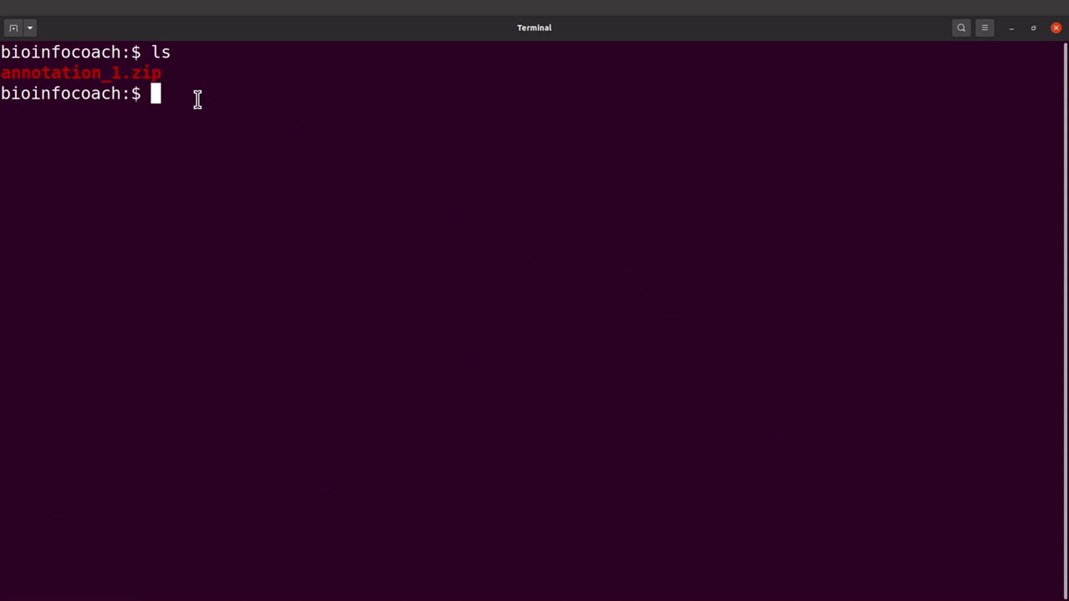
{"action": "type", "text": "unzip ann"}
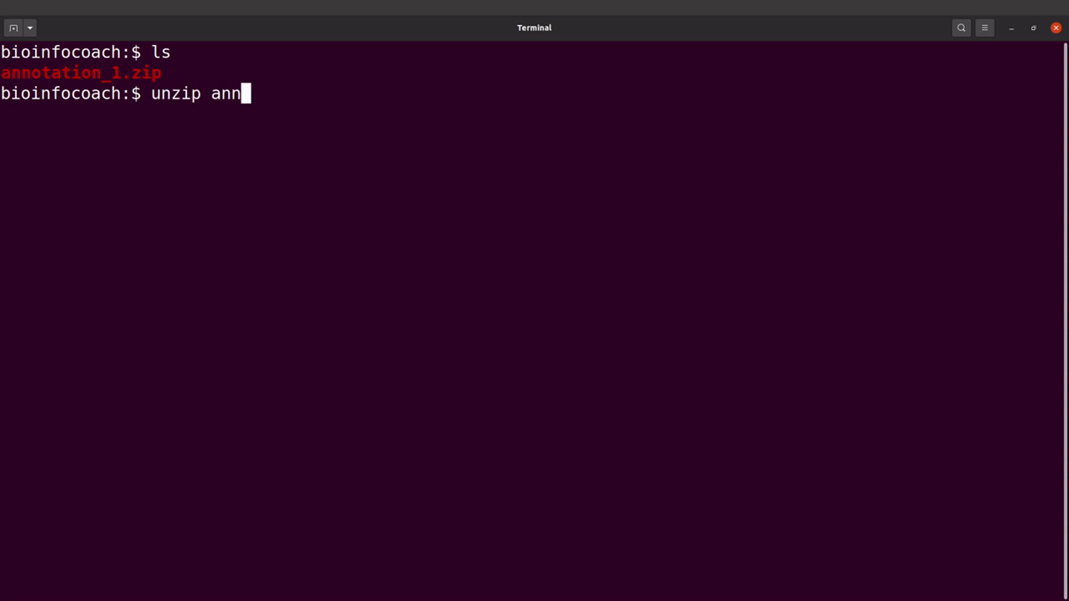
{"action": "key", "text": "Tab"}
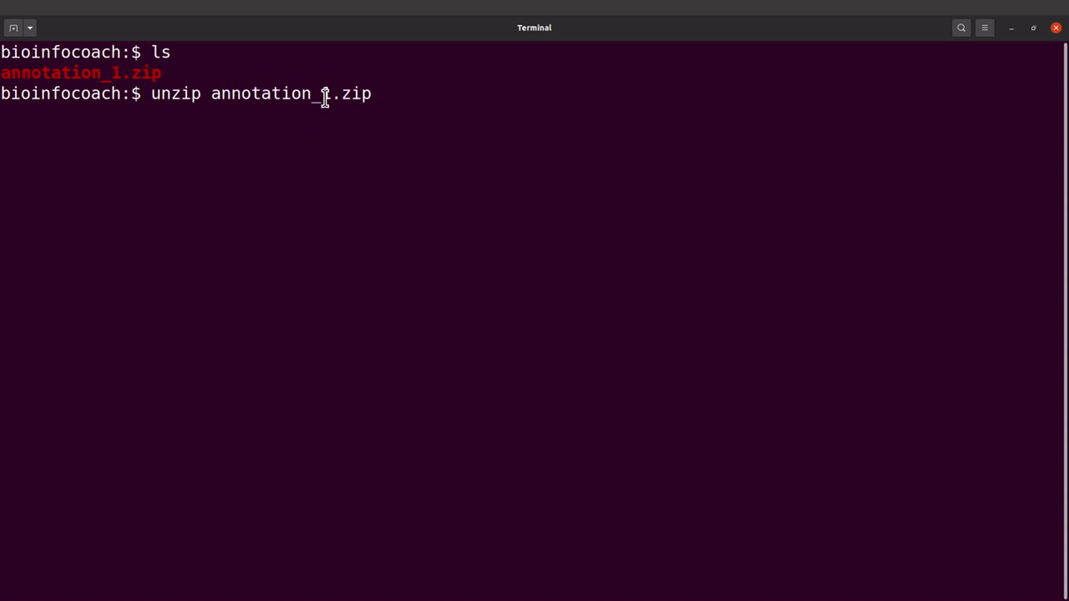
{"action": "key", "text": "Return"}
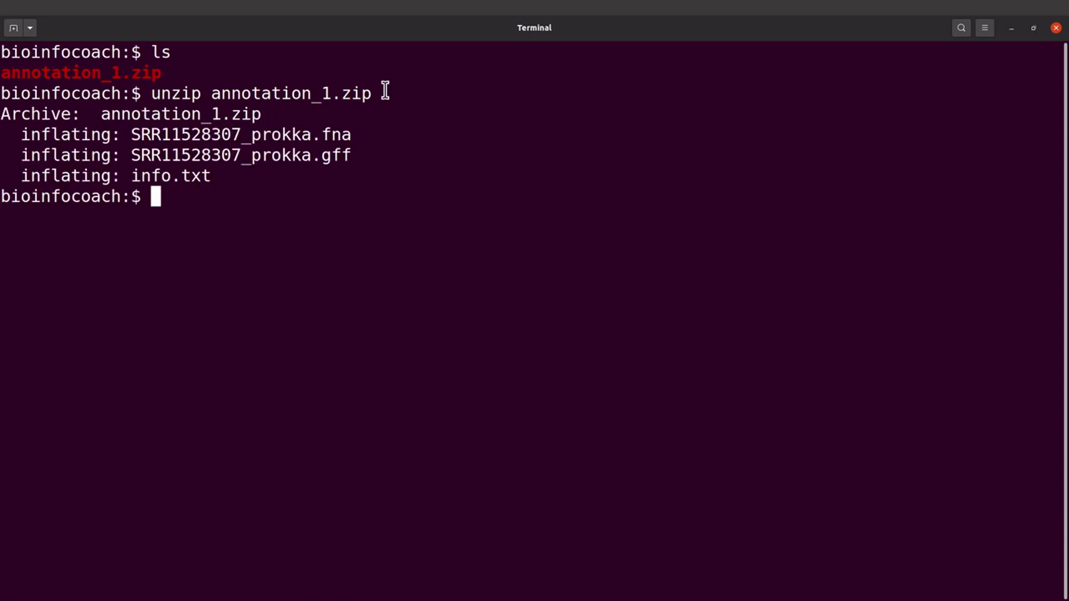
{"action": "type", "text": "ls"}
{"action": "key", "text": "Return"}
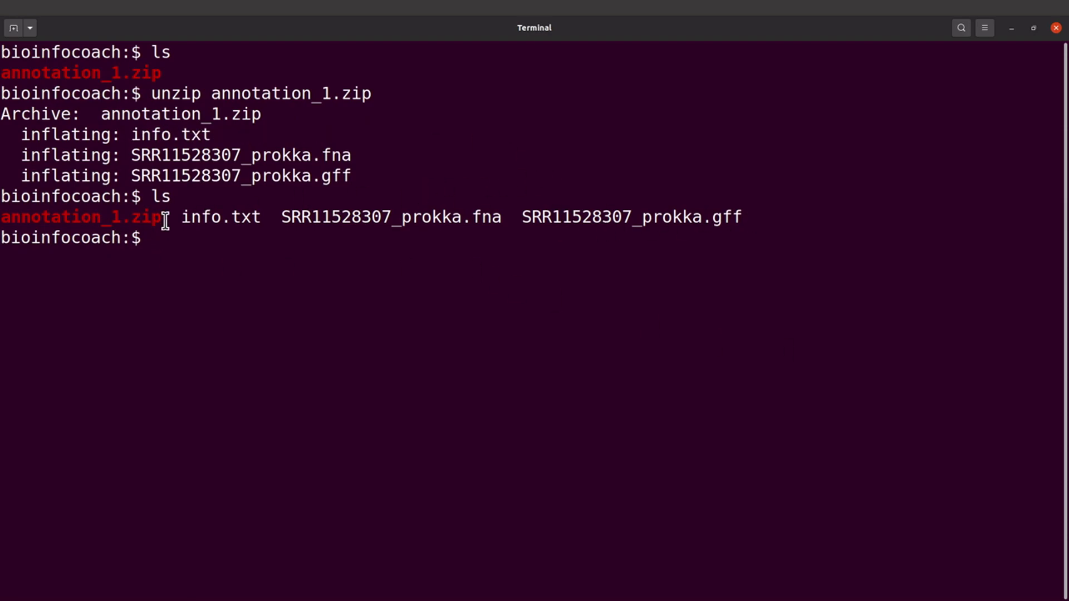
- Display info.txt, which describes SARS-COV-2 annotated sequence data
{"action": "left_click_drag", "start_coordinate": [175, 218], "coordinate": [258, 218]}
{"action": "left_click", "coordinate": [259, 219]}
{"action": "type", "text": "cat i"}
{"action": "key", "text": "Tab"}
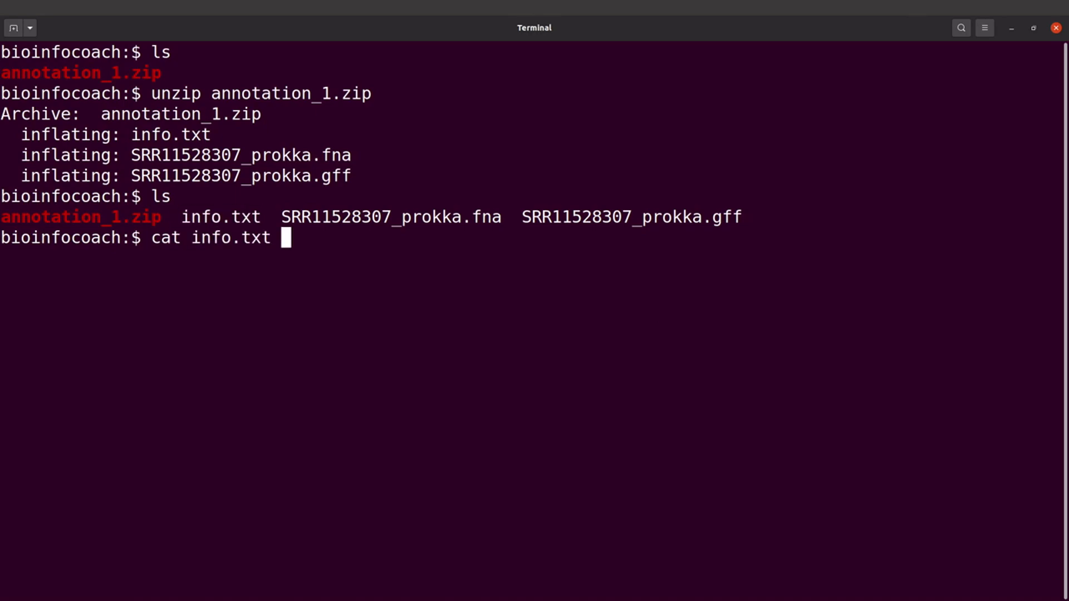
{"action": "key", "text": "Return"}
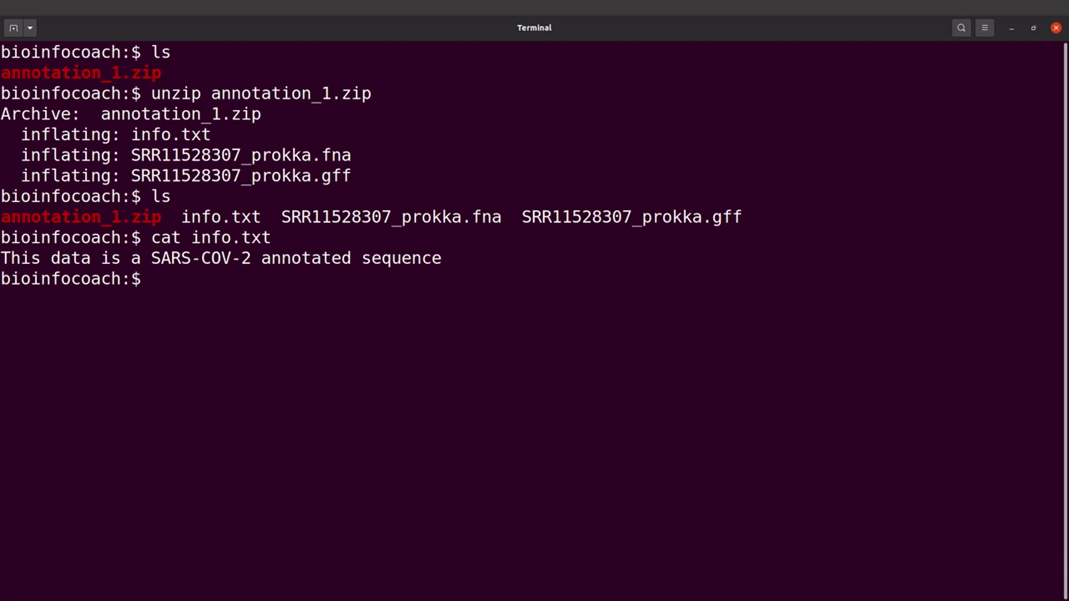
- Highlight the SRR11528307_prokka.fna and .gff file names and their sample ID to explain them
{"action": "left_click_drag", "start_coordinate": [287, 214], "coordinate": [409, 217]}
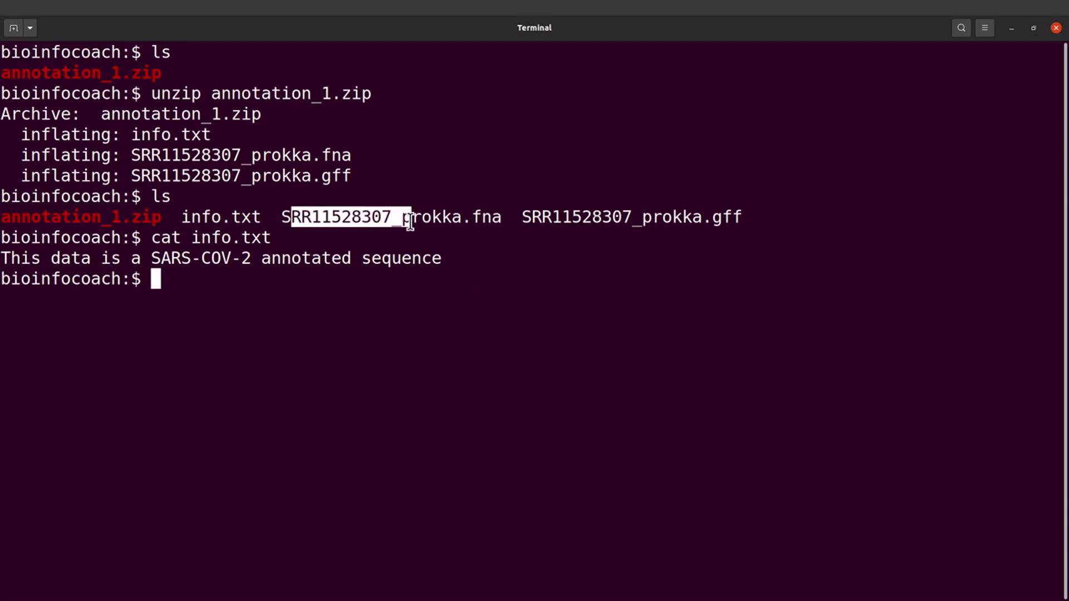
{"action": "left_click", "coordinate": [408, 217]}
{"action": "left_click_drag", "start_coordinate": [550, 217], "coordinate": [639, 220]}
{"action": "left_click", "coordinate": [639, 221]}
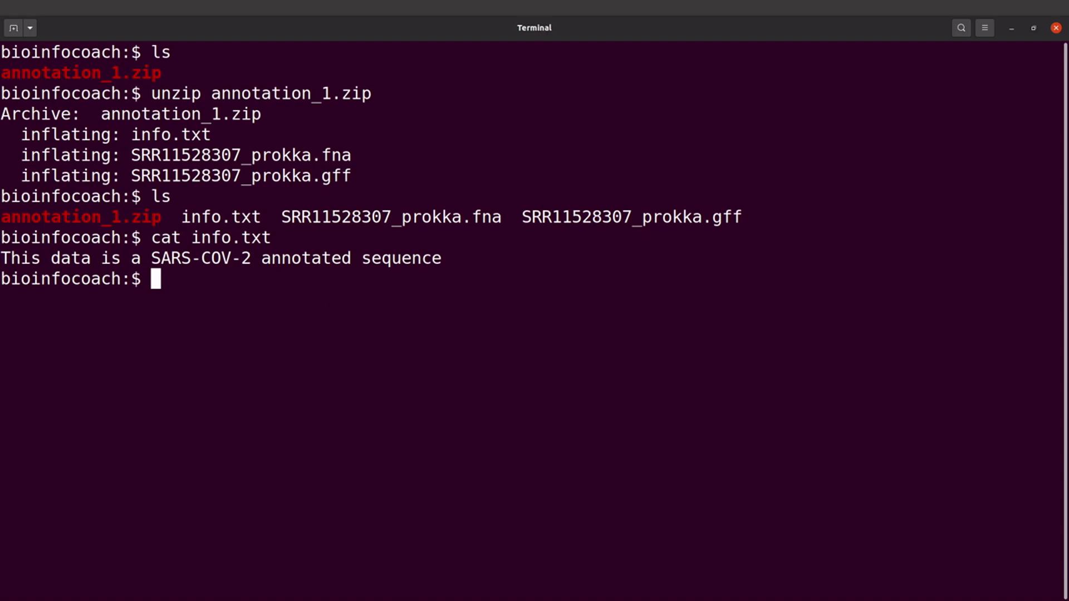
{"action": "mouse_move", "coordinate": [282, 218]}
{"action": "left_mouse_down"}
{"action": "mouse_move", "coordinate": [499, 214]}
{"action": "mouse_move", "coordinate": [282, 215]}
{"action": "left_mouse_up"}
{"action": "left_click", "coordinate": [284, 210]}
{"action": "left_click_drag", "start_coordinate": [747, 217], "coordinate": [527, 215]}
{"action": "left_click", "coordinate": [529, 215]}
{"action": "mouse_move", "coordinate": [284, 216]}
{"action": "left_mouse_down"}
{"action": "mouse_move", "coordinate": [501, 217]}
{"action": "mouse_move", "coordinate": [283, 213]}
{"action": "left_mouse_up"}
{"action": "left_click", "coordinate": [500, 217]}
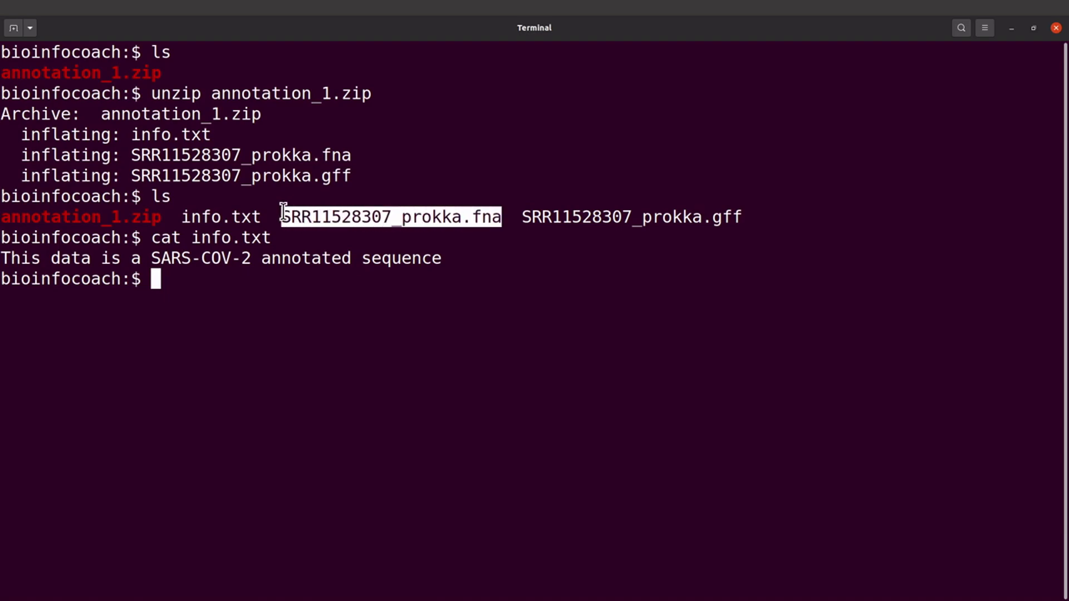
{"action": "left_click", "coordinate": [283, 213]}
{"action": "left_click_drag", "start_coordinate": [524, 211], "coordinate": [741, 207]}
{"action": "left_click", "coordinate": [742, 208]}
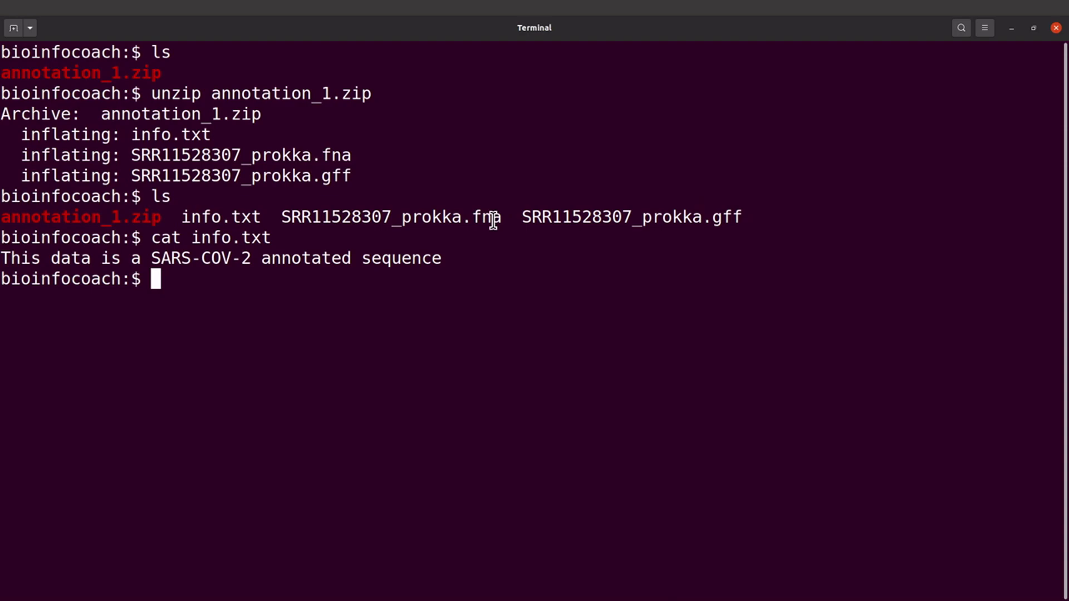
{"action": "left_click_drag", "start_coordinate": [494, 219], "coordinate": [291, 217]}
{"action": "left_click", "coordinate": [291, 217]}
{"action": "left_click_drag", "start_coordinate": [581, 217], "coordinate": [704, 211]}
{"action": "left_click", "coordinate": [712, 214]}
- Run jbrowse from the annotation folder and maximize the JBrowse start window
{"action": "type", "text": "jbrows"}
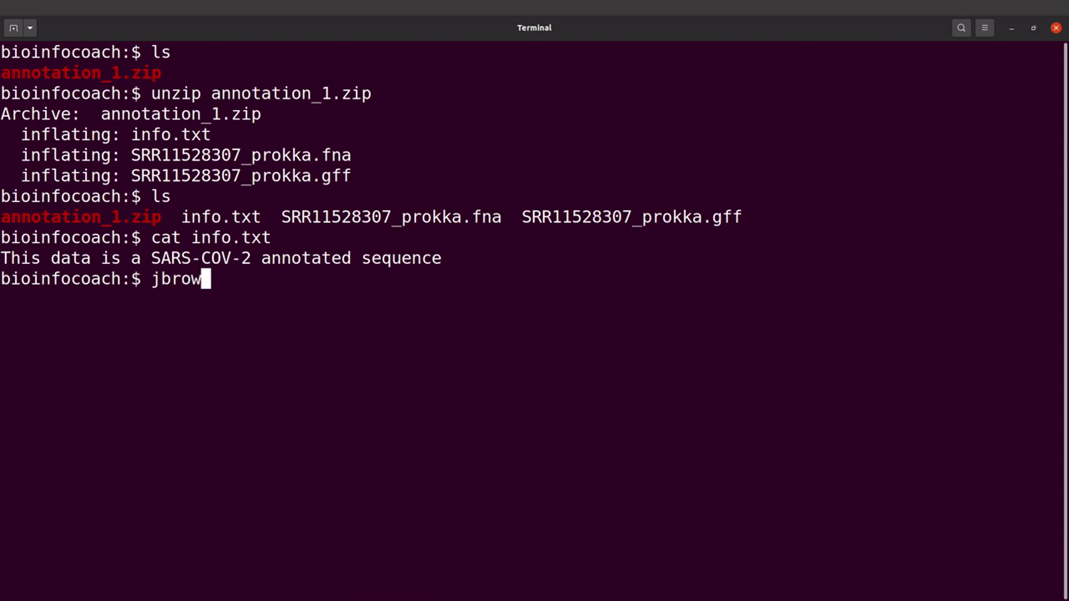
{"action": "type", "text": "e"}
{"action": "key", "text": "Return"}
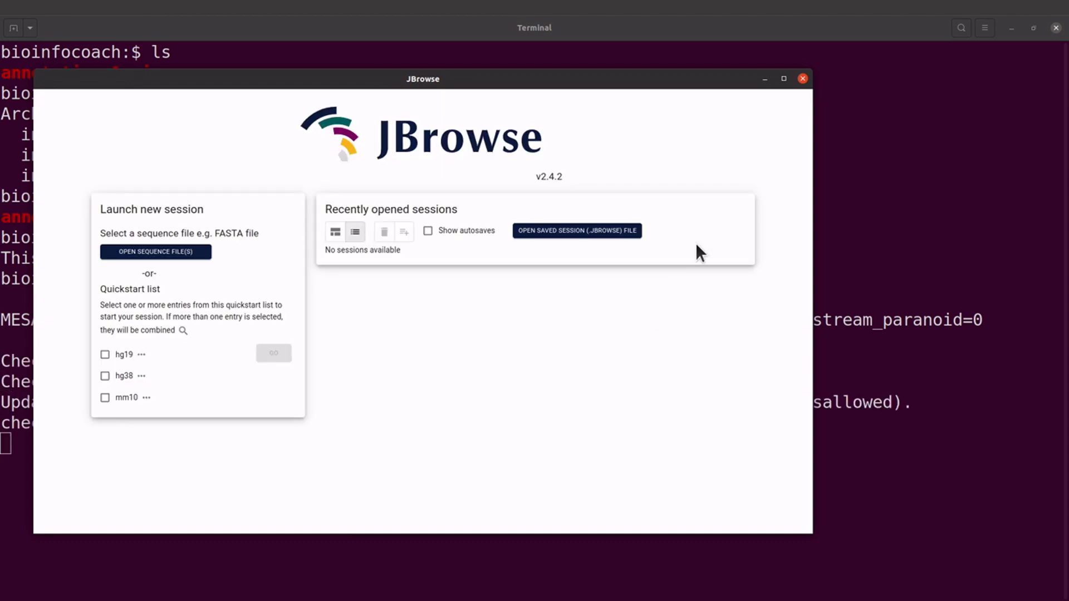
{"action": "left_click", "coordinate": [783, 79]}
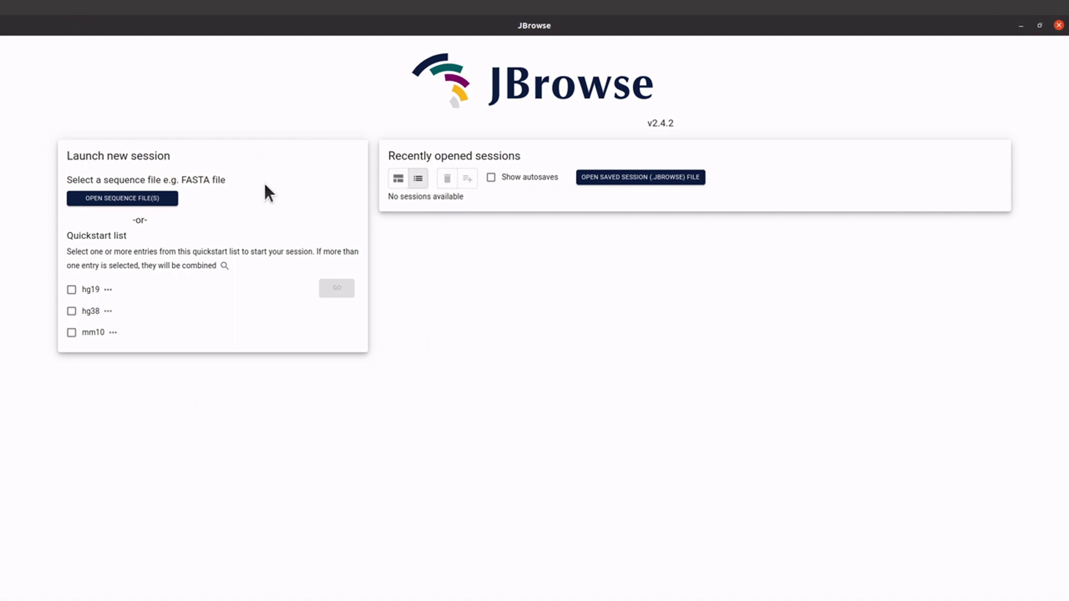
- Create a SARS-COV-2 assembly from local file SRR11528307_prokka.fna using FastaAdapter
{"action": "left_click", "coordinate": [118, 199]}
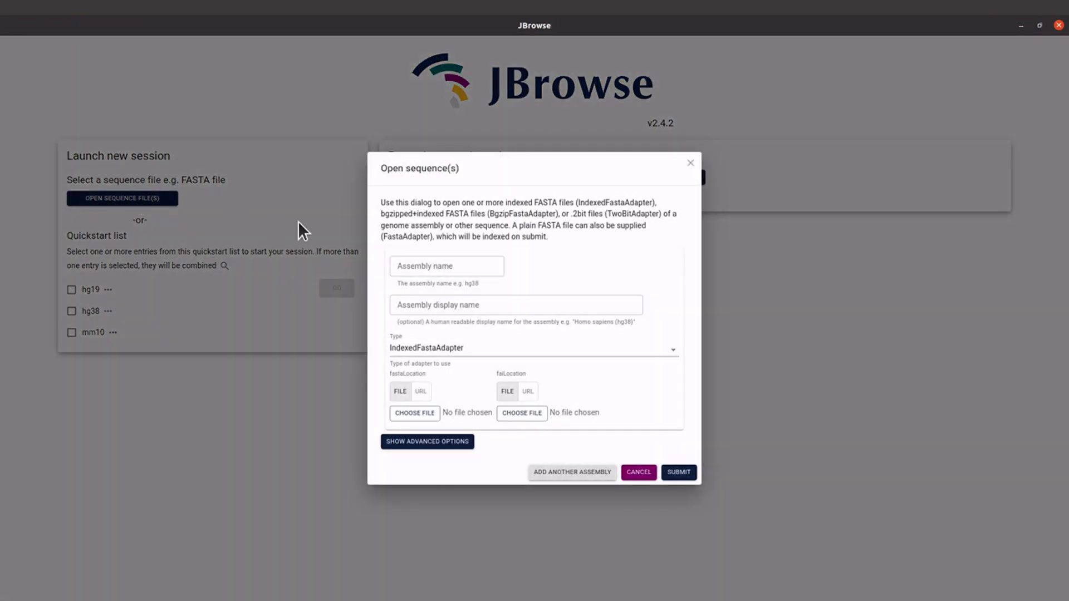
{"action": "left_click", "coordinate": [463, 268]}
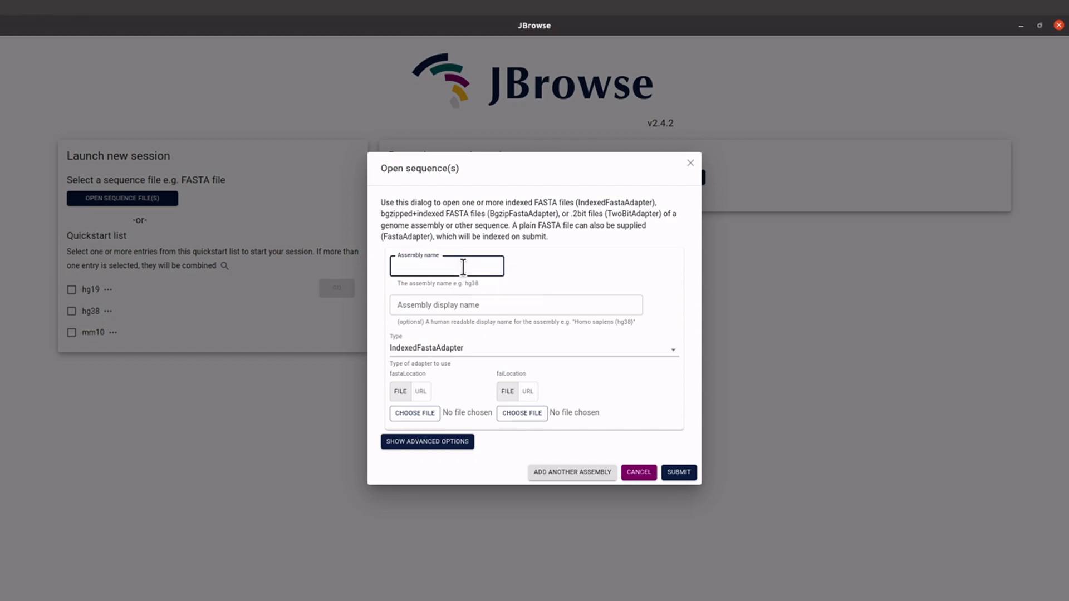
{"action": "type", "text": "SARS-COV-2"}
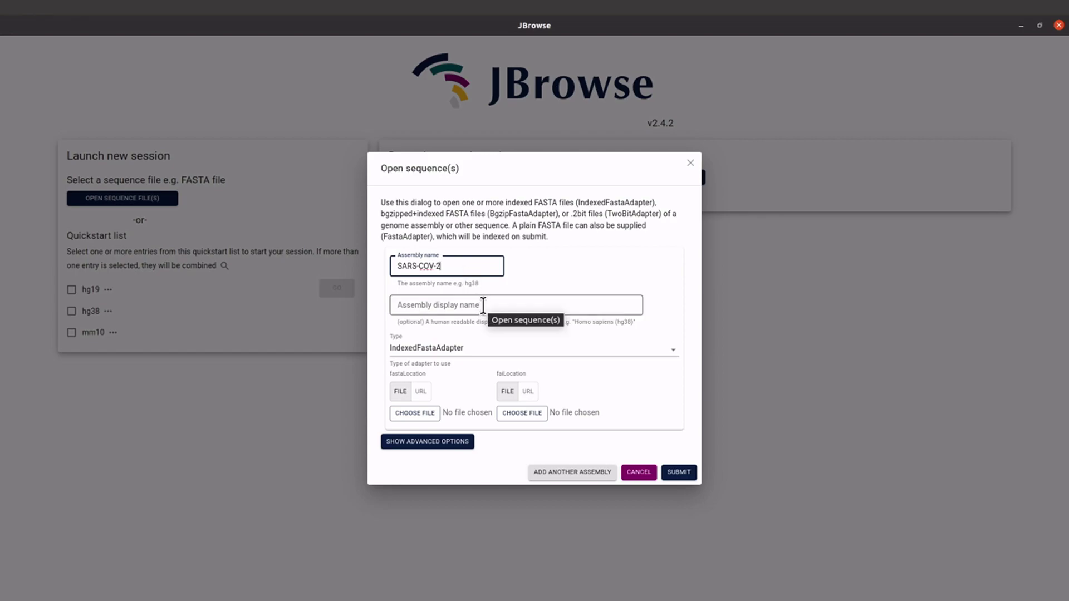
{"action": "left_click", "coordinate": [443, 351]}
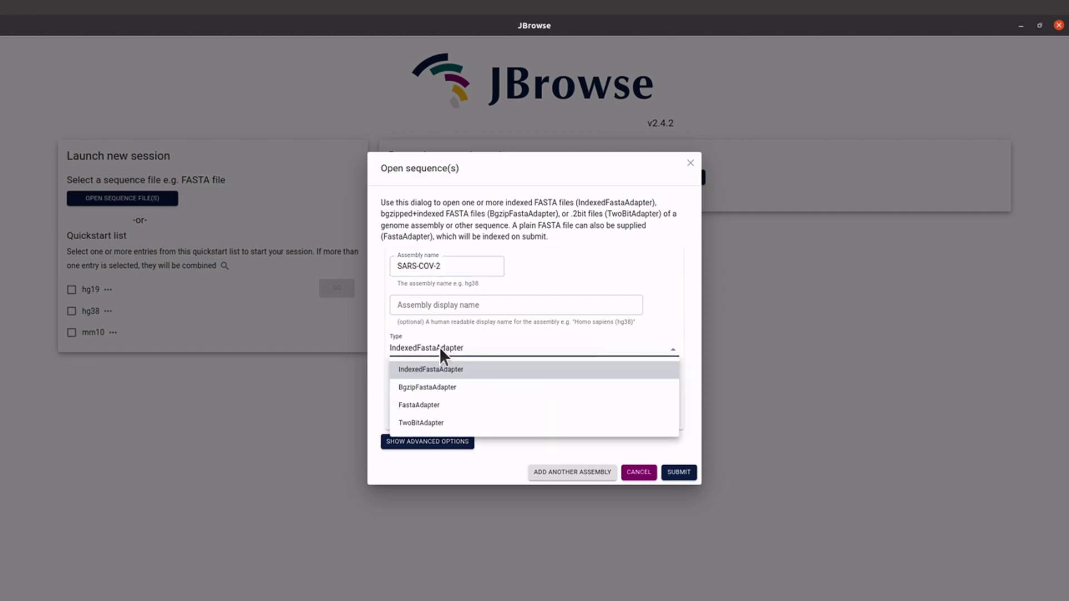
{"action": "left_click", "coordinate": [436, 406]}
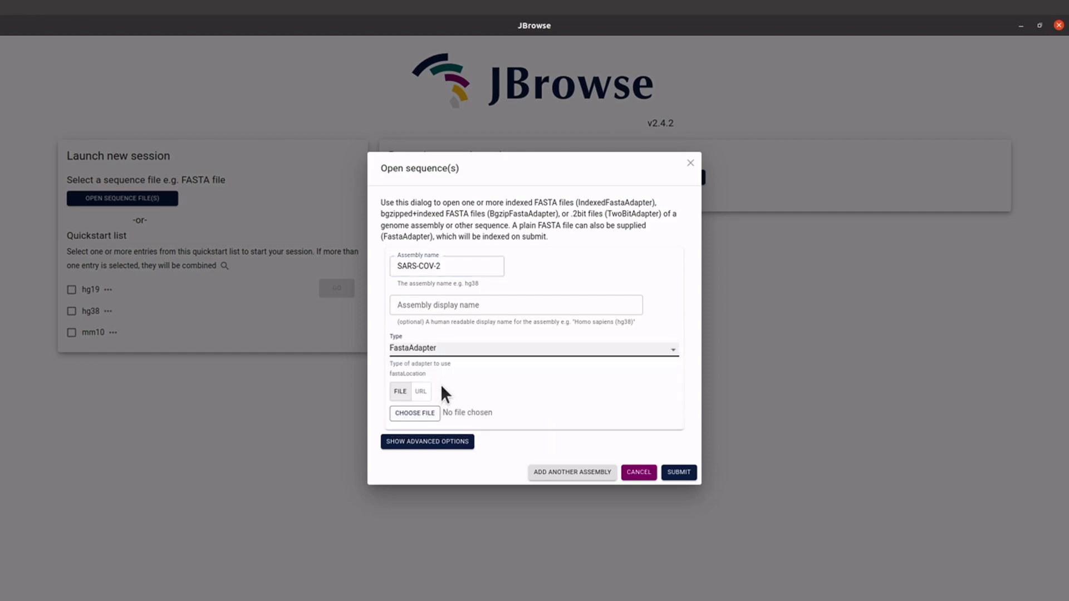
{"action": "left_click", "coordinate": [400, 395]}
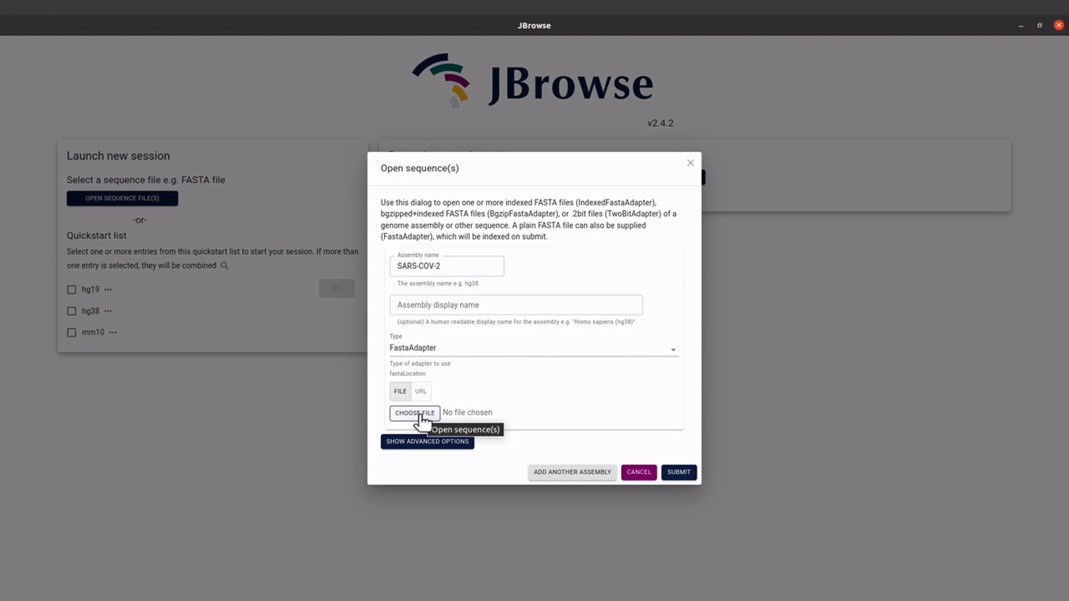
{"action": "left_click", "coordinate": [421, 416]}
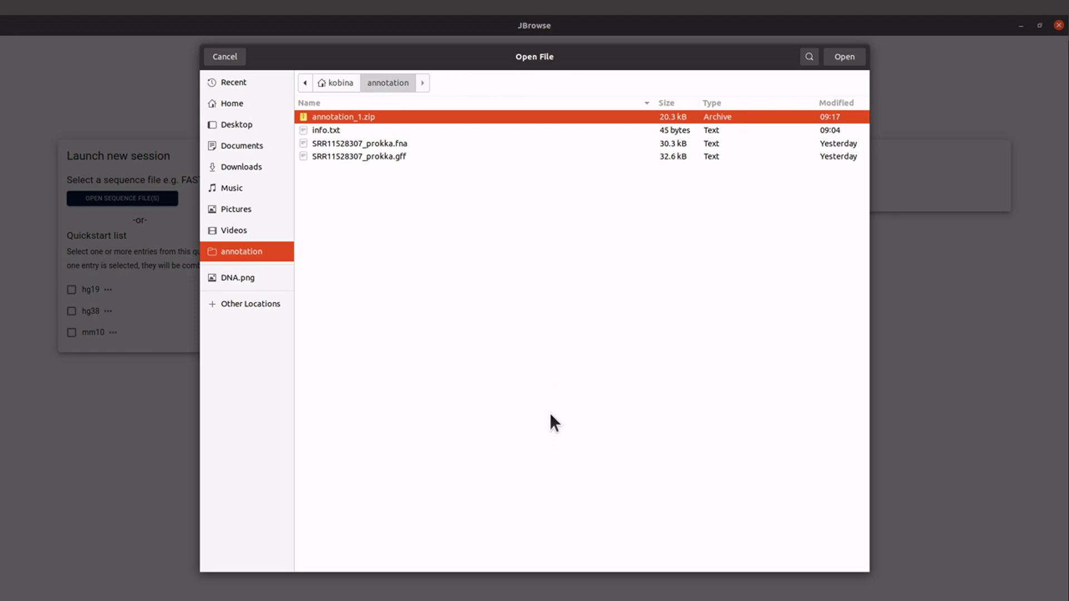
{"action": "left_click", "coordinate": [388, 146]}
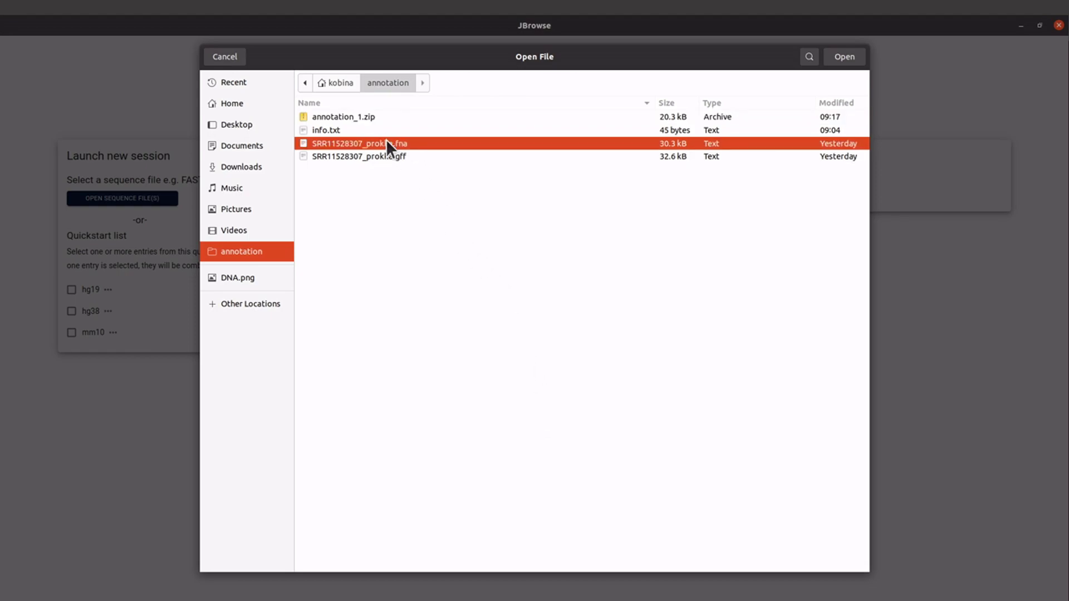
{"action": "double_click", "coordinate": [387, 143]}
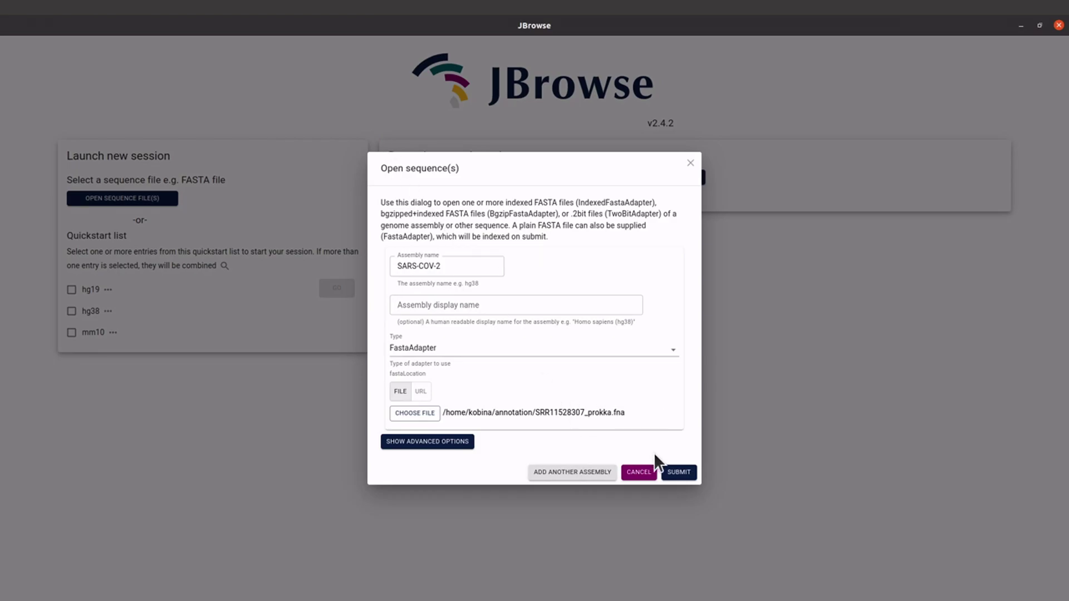
{"action": "left_click", "coordinate": [691, 472]}
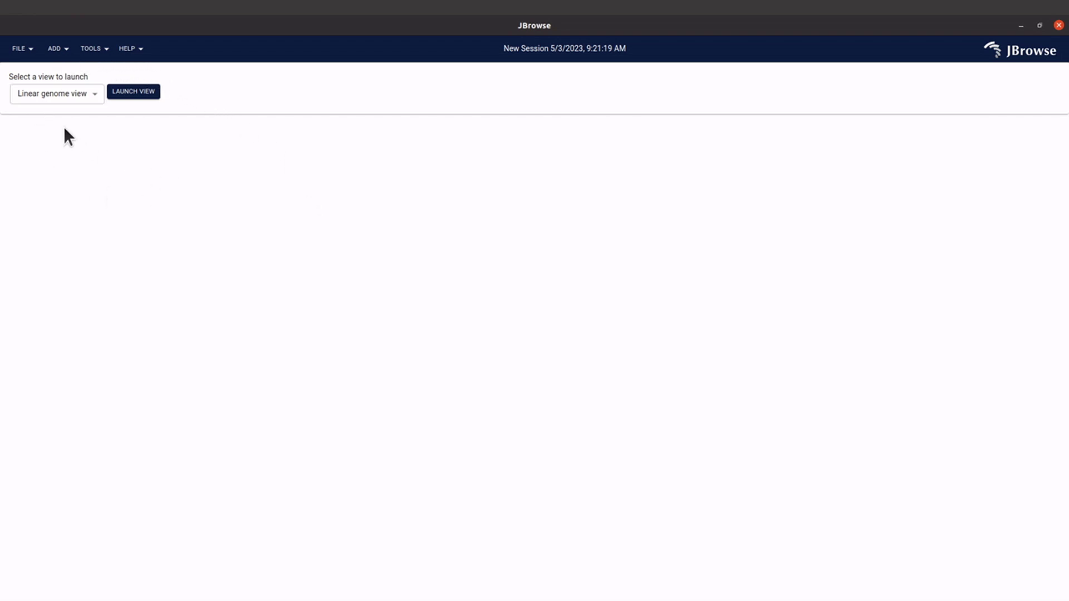
- Launch a linear genome view of the SARS-COV-2 contig NODE_1_length_29600_cov_2807.600854 across 1..29,600
{"action": "left_click", "coordinate": [94, 96]}
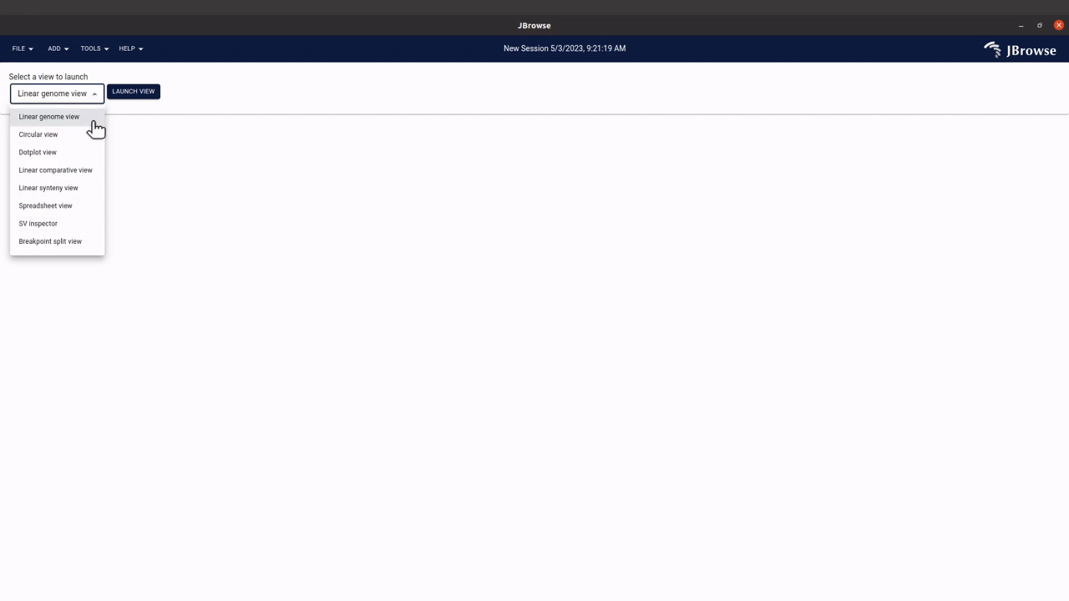
{"action": "left_click", "coordinate": [207, 171]}
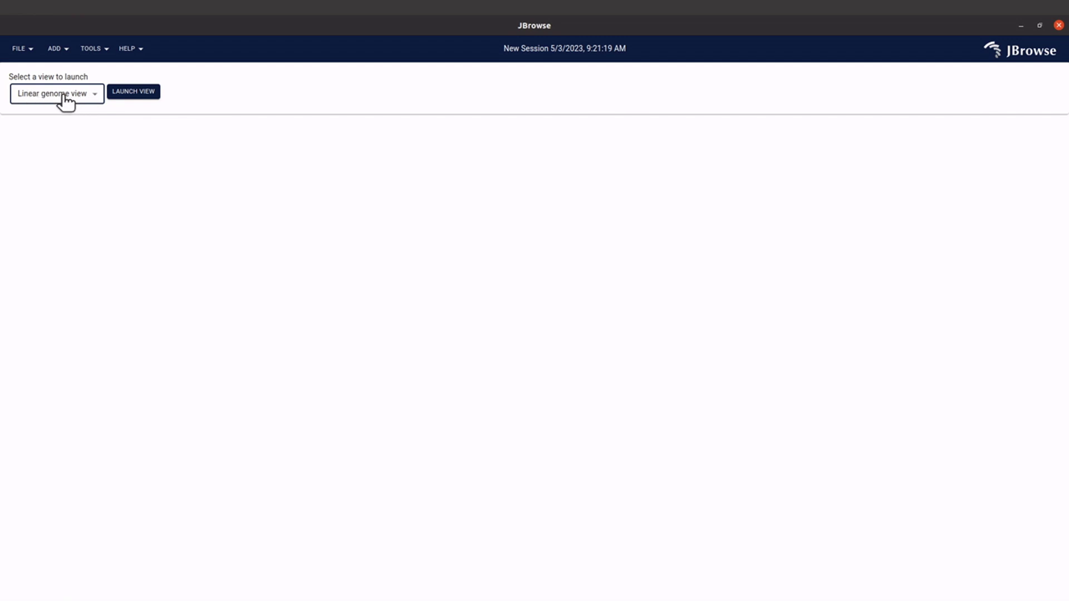
{"action": "left_click", "coordinate": [144, 98]}
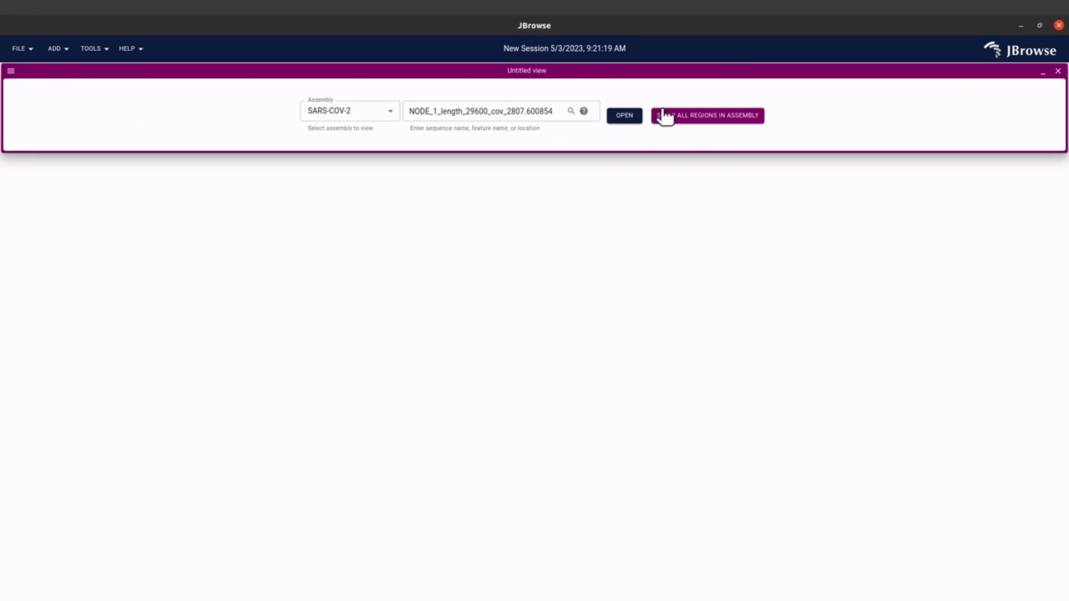
{"action": "left_click", "coordinate": [626, 119]}
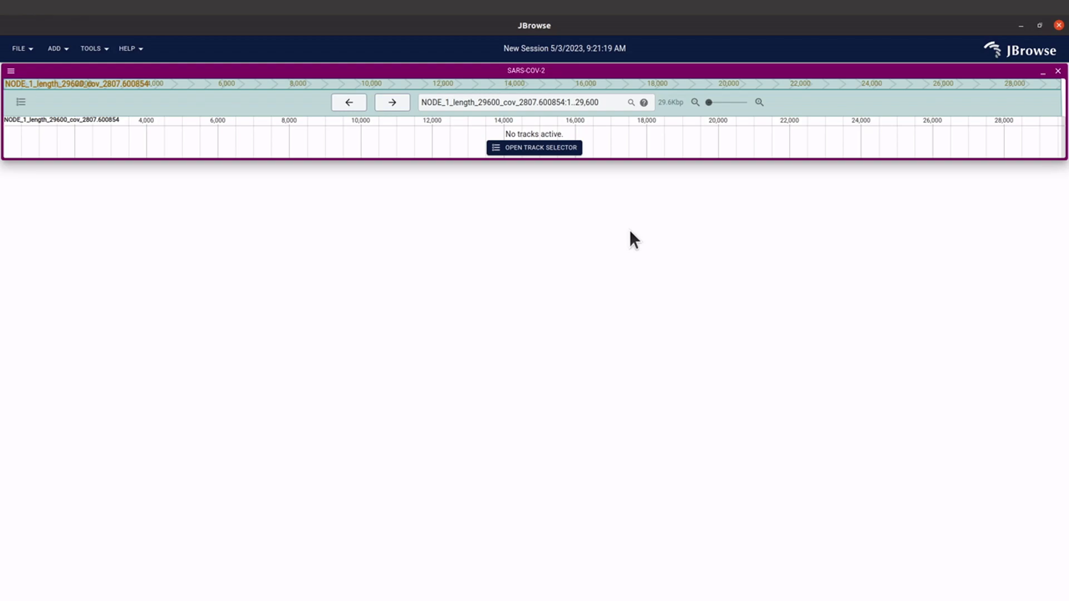
- Switch on the Reference sequence (SARS-COV-2) track from the track selector
{"action": "left_click", "coordinate": [545, 148]}
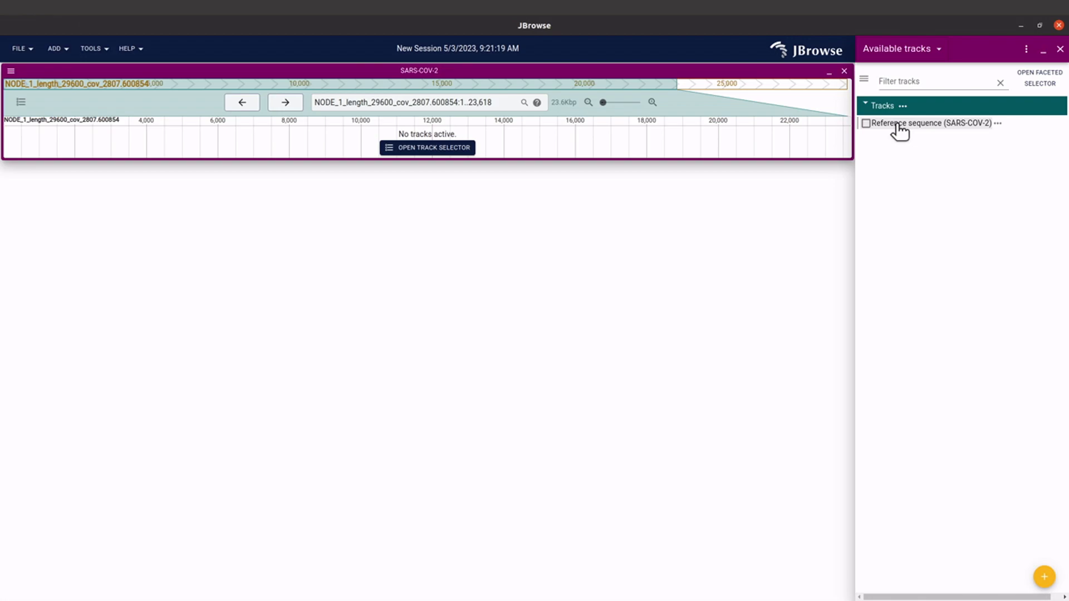
{"action": "left_click", "coordinate": [866, 124]}
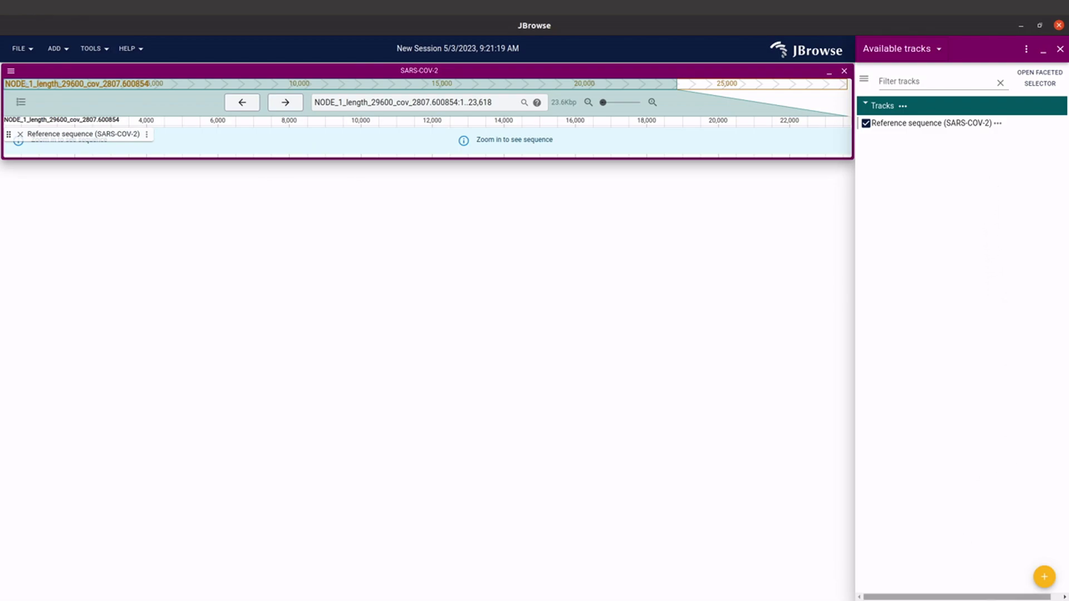
{"action": "left_click", "coordinate": [1046, 576]}
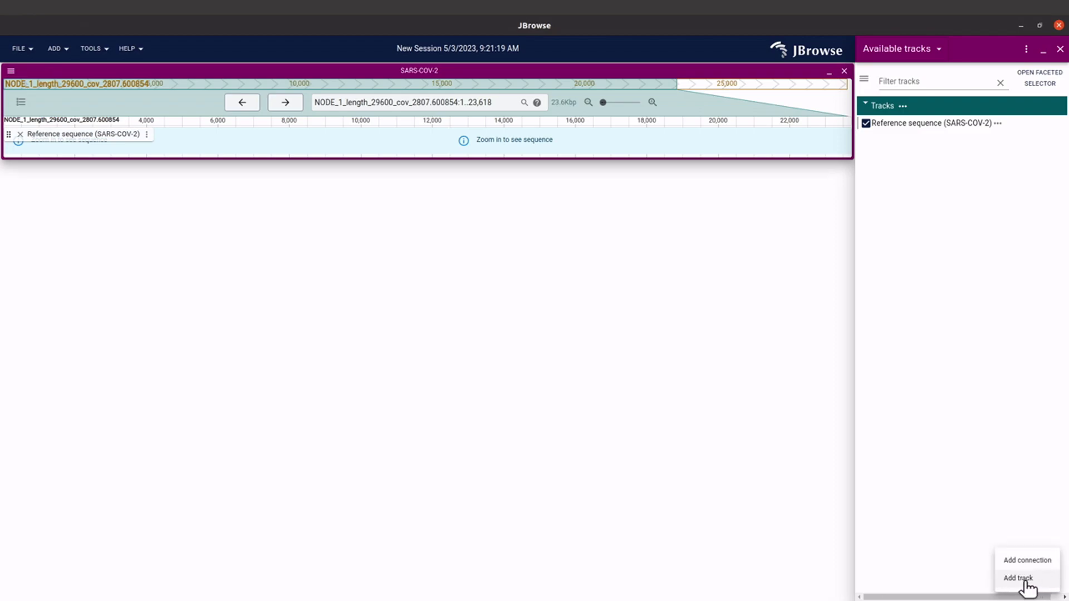
- Add local file SRR11528307_prokka.gff as a feature track, then close Running jobs
{"action": "left_click", "coordinate": [1019, 579]}
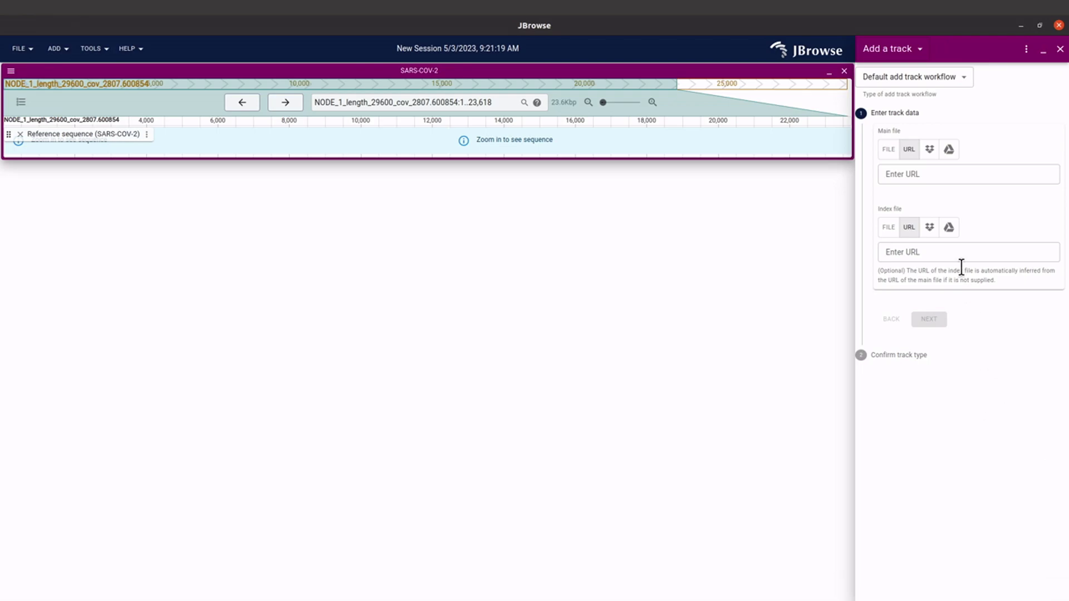
{"action": "left_click", "coordinate": [890, 150]}
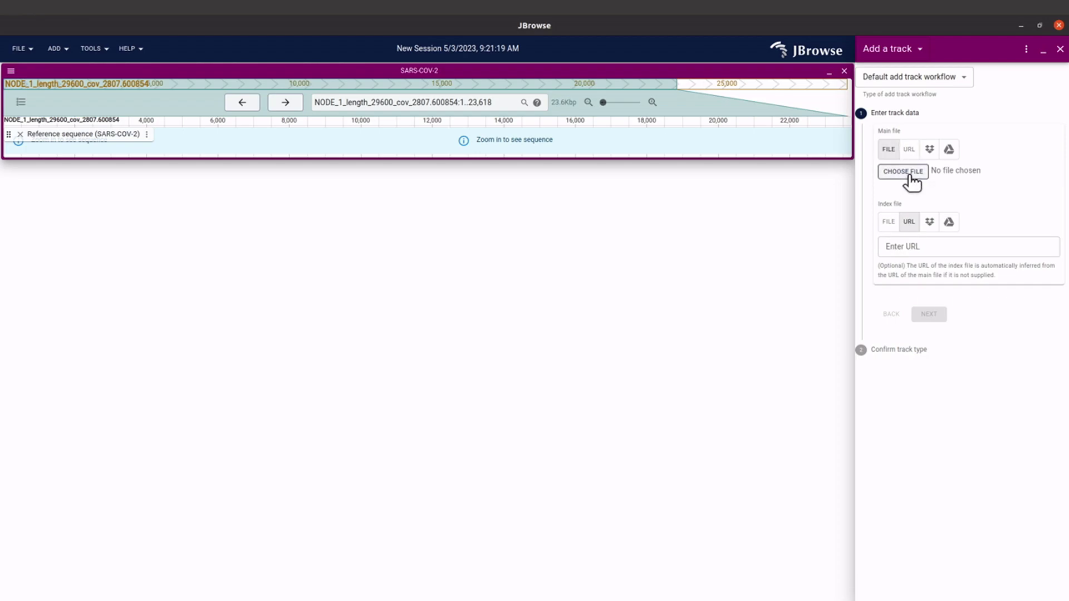
{"action": "left_click", "coordinate": [911, 176]}
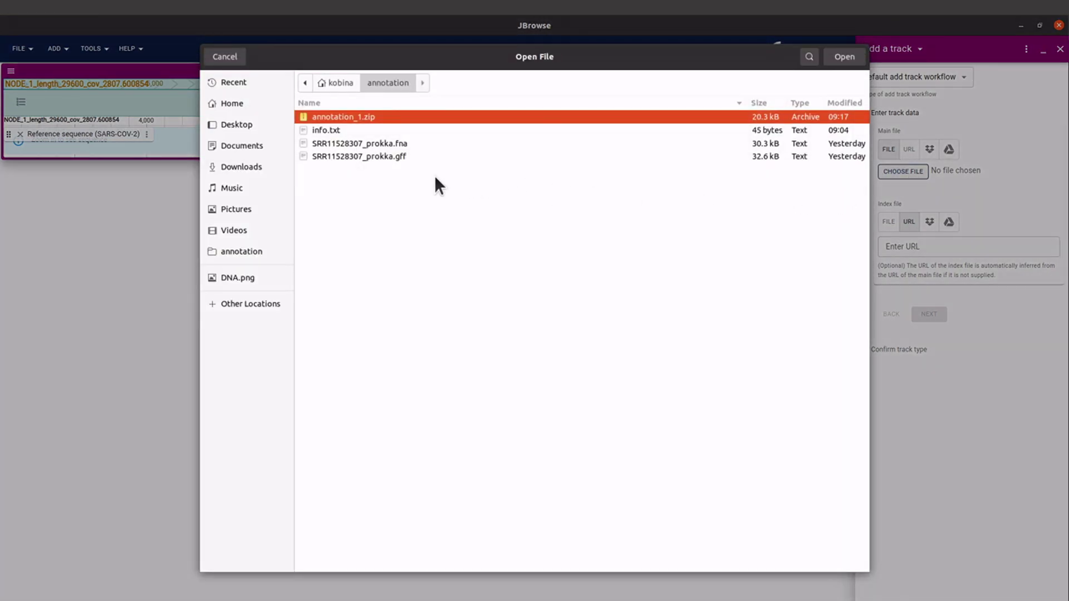
{"action": "double_click", "coordinate": [396, 158]}
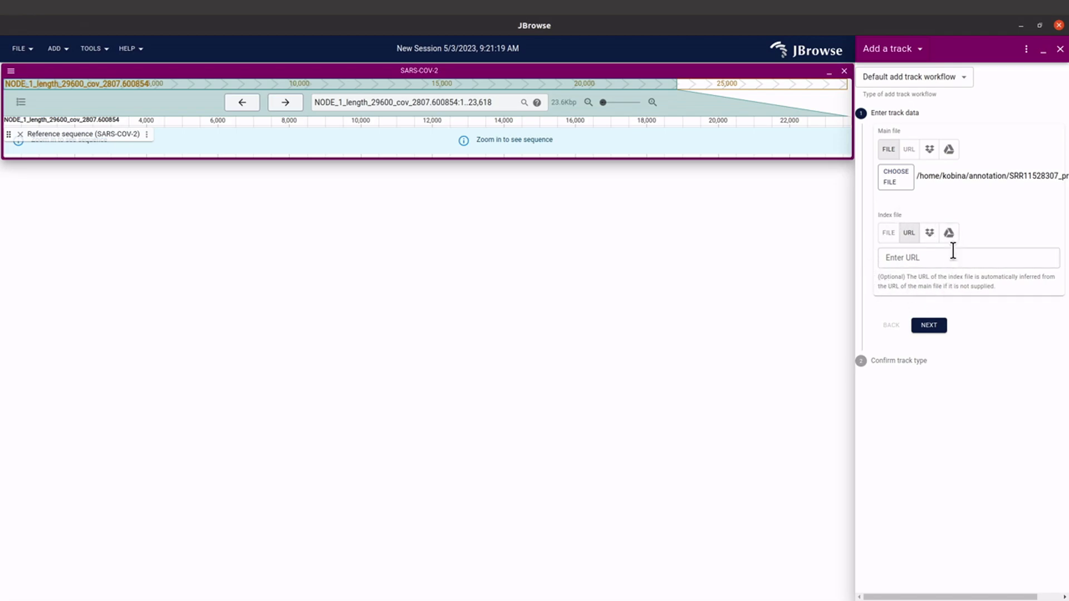
{"action": "left_click", "coordinate": [929, 329]}
{"action": "scroll", "coordinate": [946, 426], "scroll_direction": "down", "scroll_amount": 2}
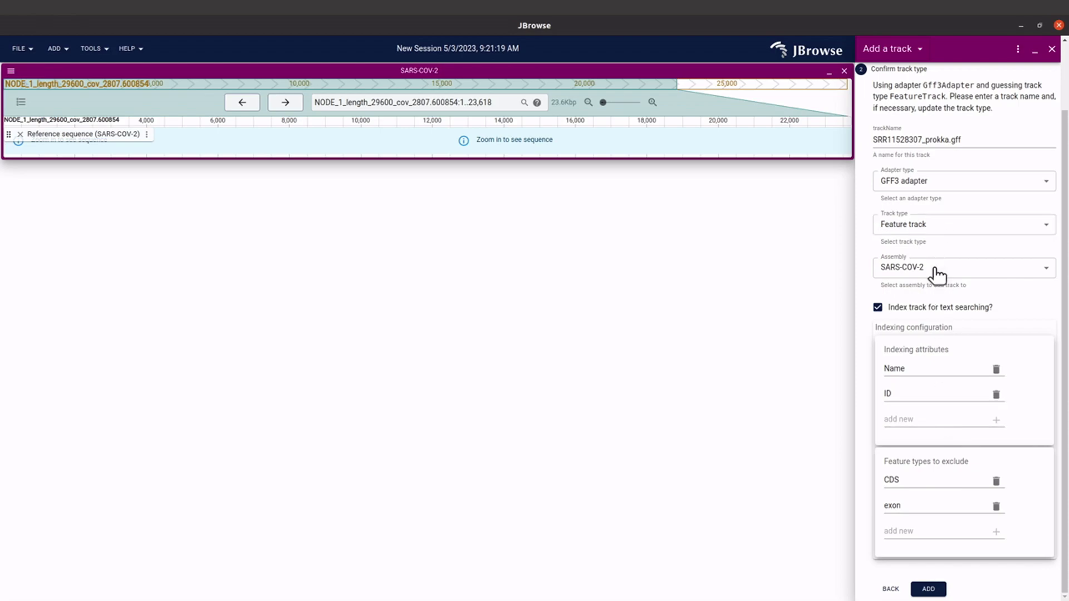
{"action": "left_click", "coordinate": [931, 590]}
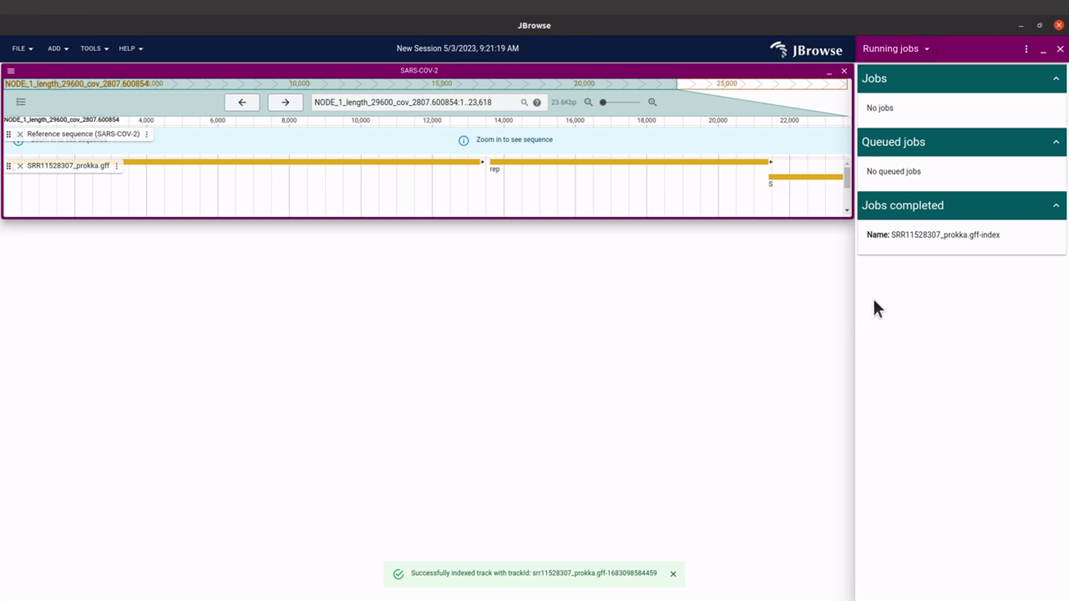
{"action": "left_click", "coordinate": [1060, 50]}
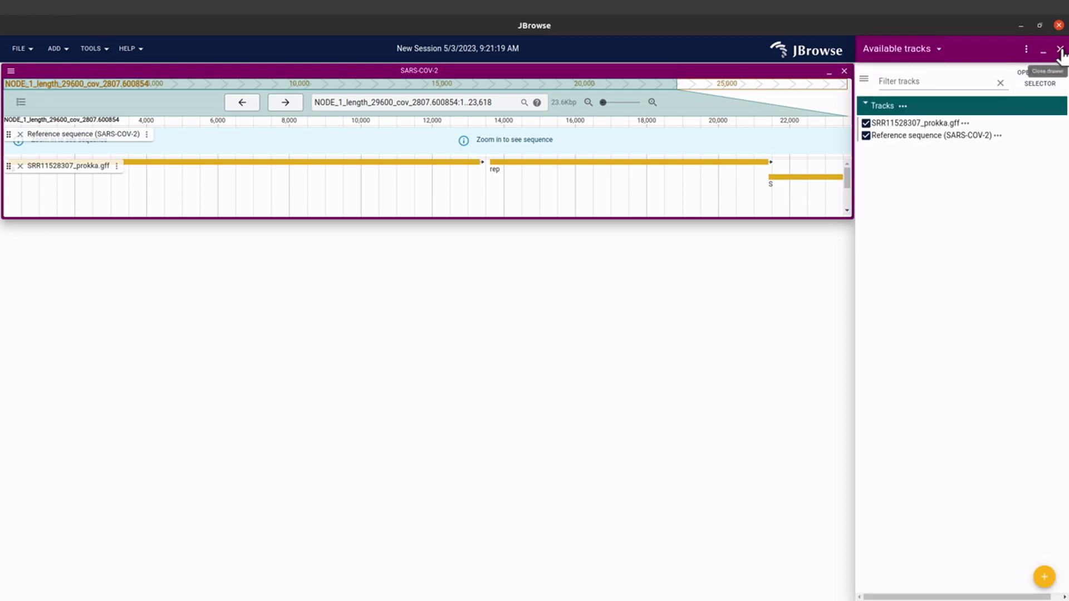
- View the 1a CDS (Replicase polyprotein 1a) feature details, then close the details drawer
{"action": "left_click", "coordinate": [1060, 49]}
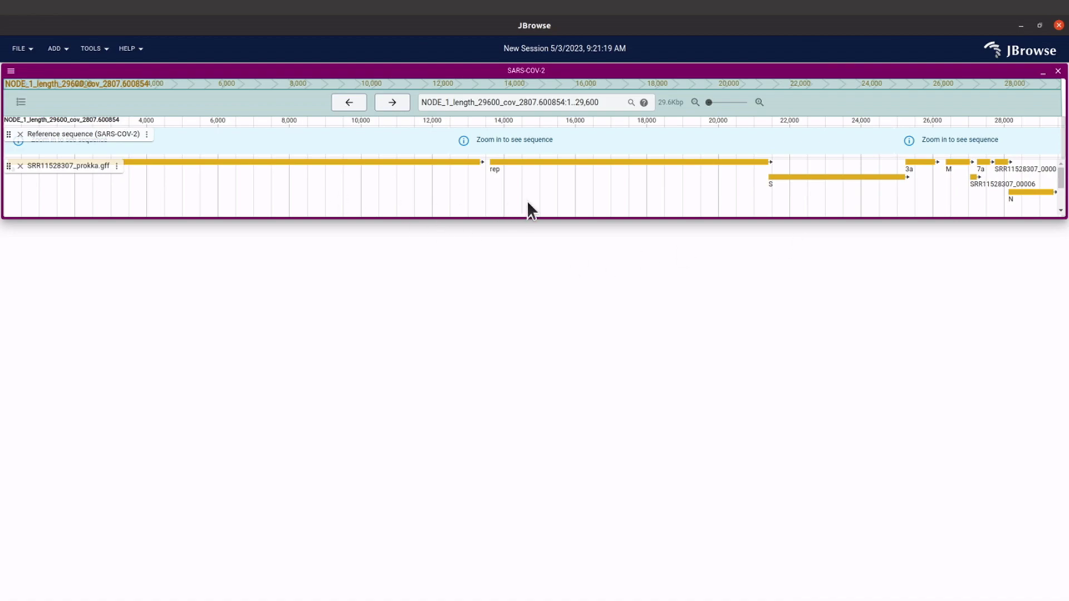
{"action": "scroll", "coordinate": [527, 201], "scroll_direction": "left", "scroll_amount": 5}
{"action": "scroll", "coordinate": [369, 185], "scroll_direction": "right", "scroll_amount": 3}
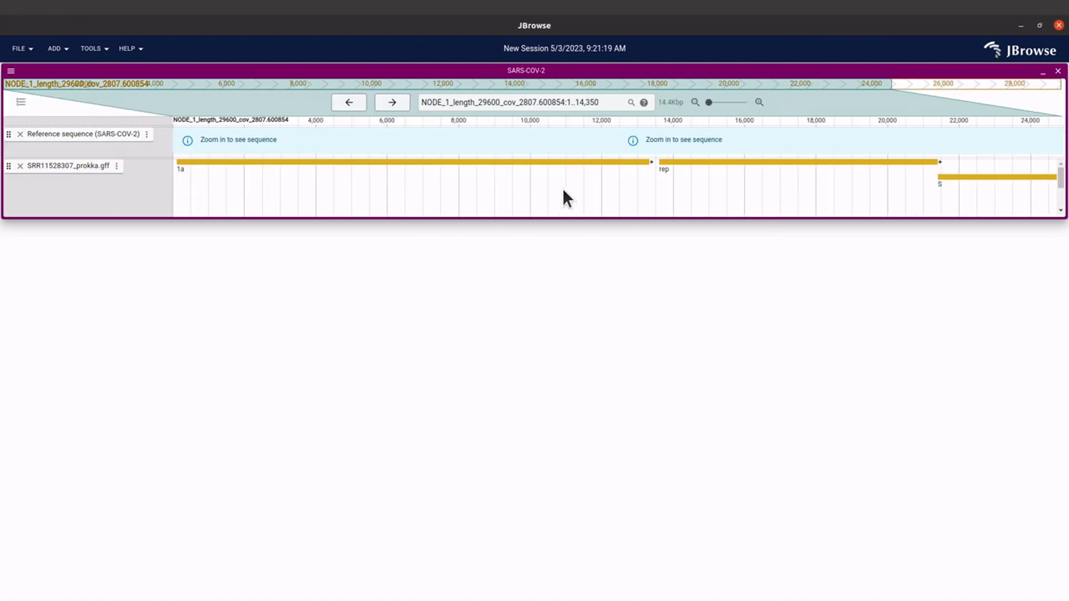
{"action": "scroll", "coordinate": [564, 192], "scroll_direction": "right", "scroll_amount": 5}
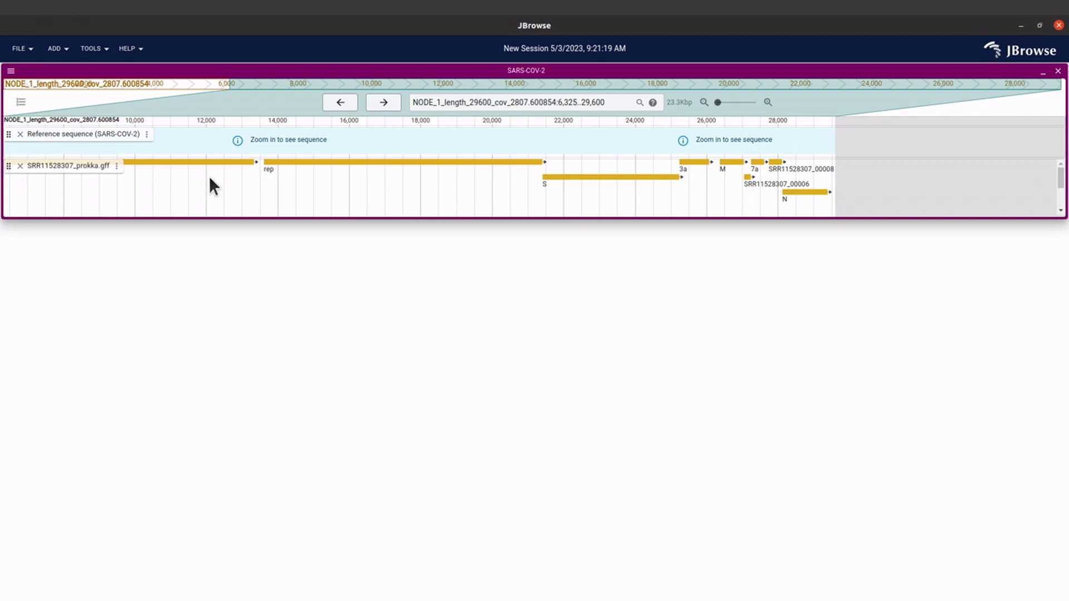
{"action": "scroll", "coordinate": [239, 181], "scroll_direction": "left", "scroll_amount": 5}
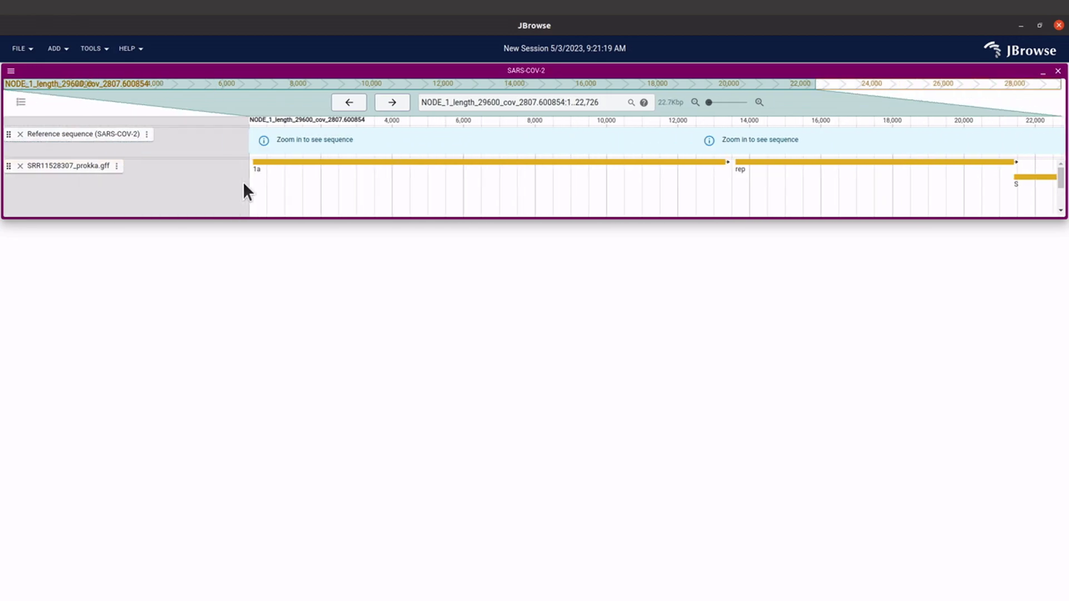
{"action": "left_click", "coordinate": [299, 162]}
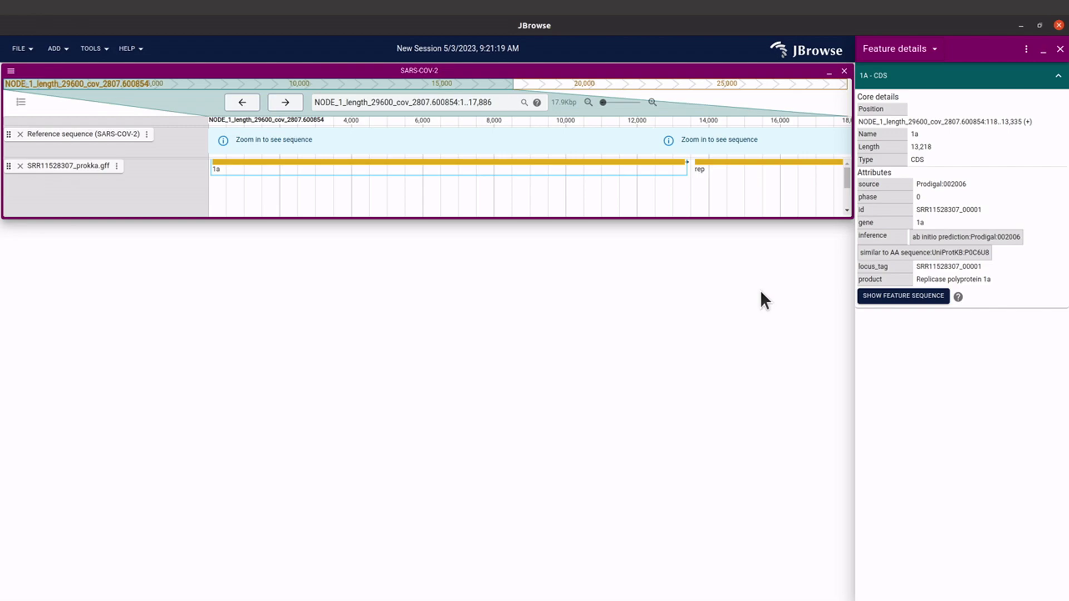
{"action": "left_click", "coordinate": [1060, 50]}
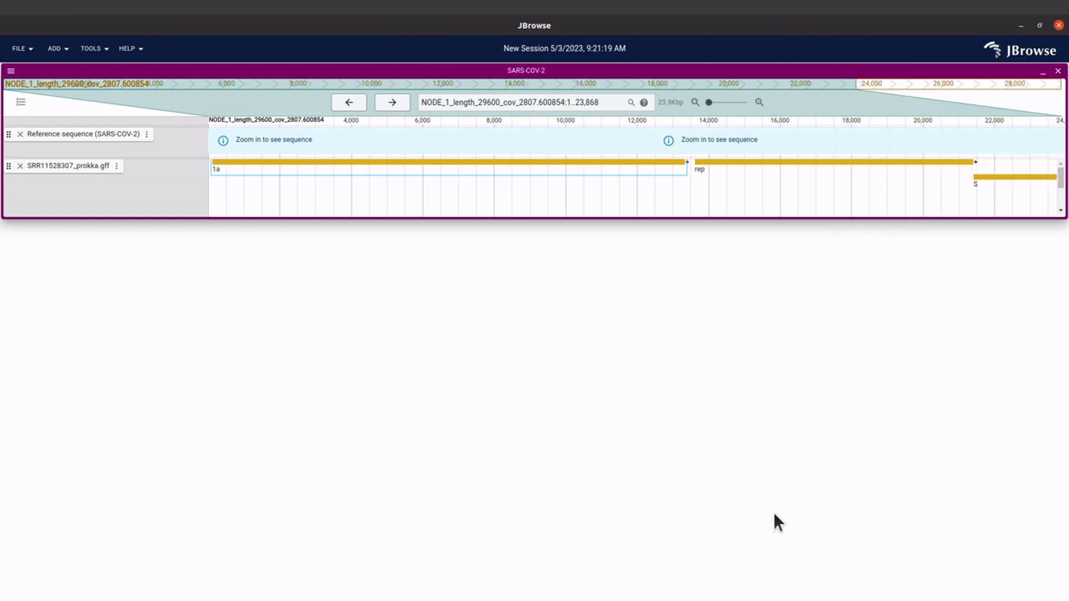